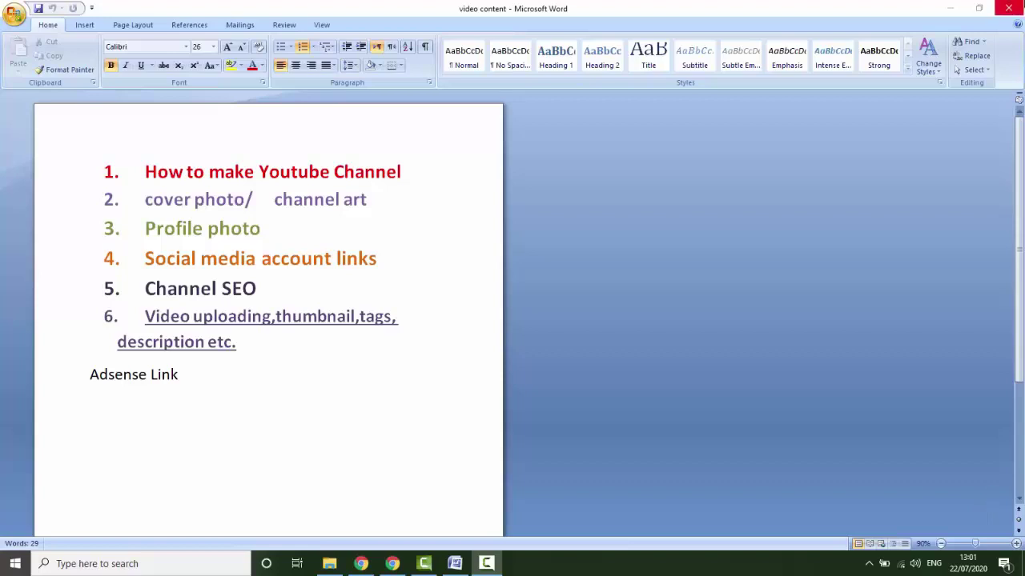
Check the video file stored in the desktop folder "youtube channel tutorial part 1", then close the folder.
left_click(960, 8)
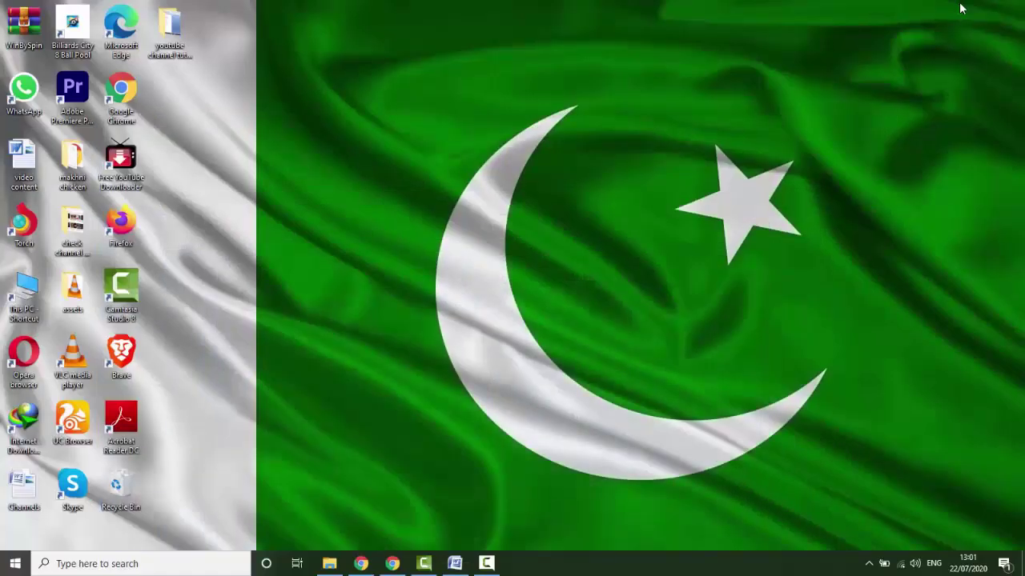
double_click(180, 40)
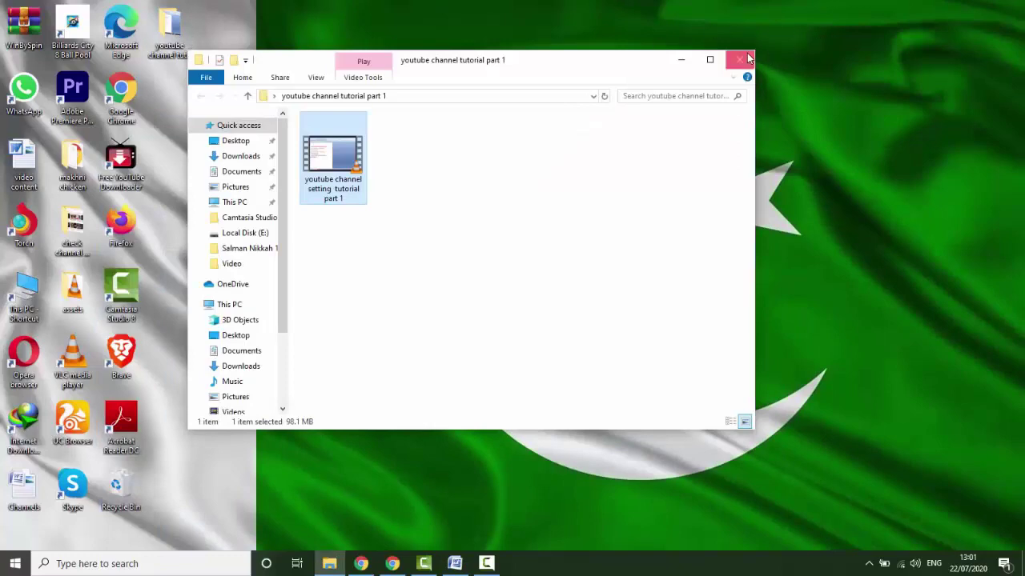
left_click(746, 59)
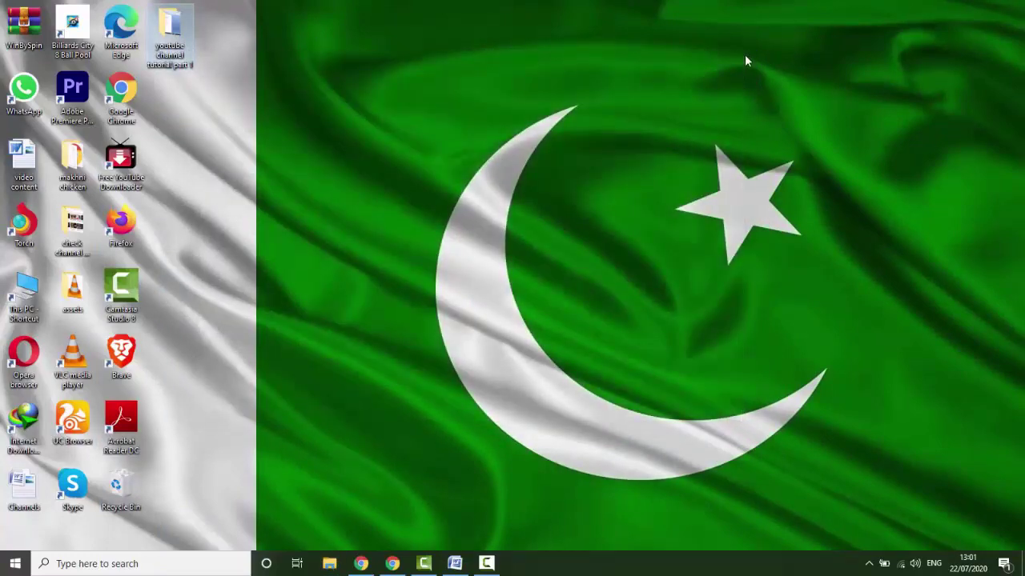
Switch to Chrome, go to the account's own YouTube channel, and open the video upload dialog in YouTube Studio.
left_click(392, 564)
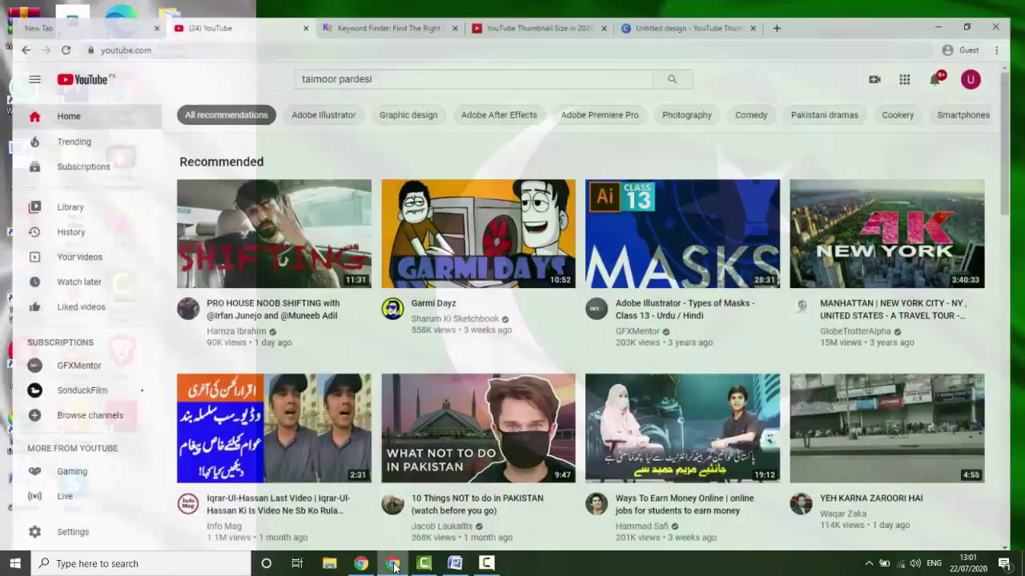
left_click(983, 72)
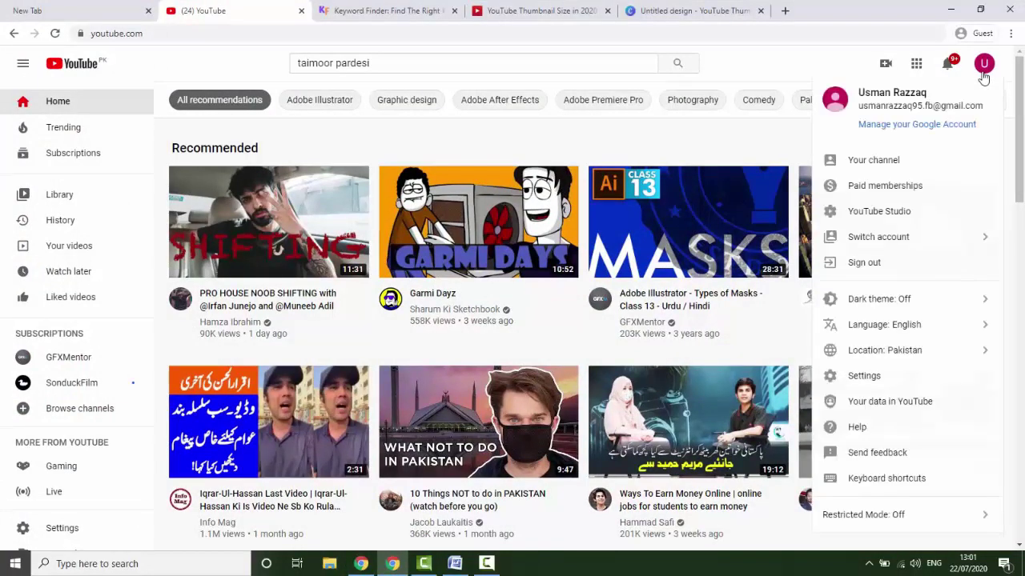
left_click(880, 160)
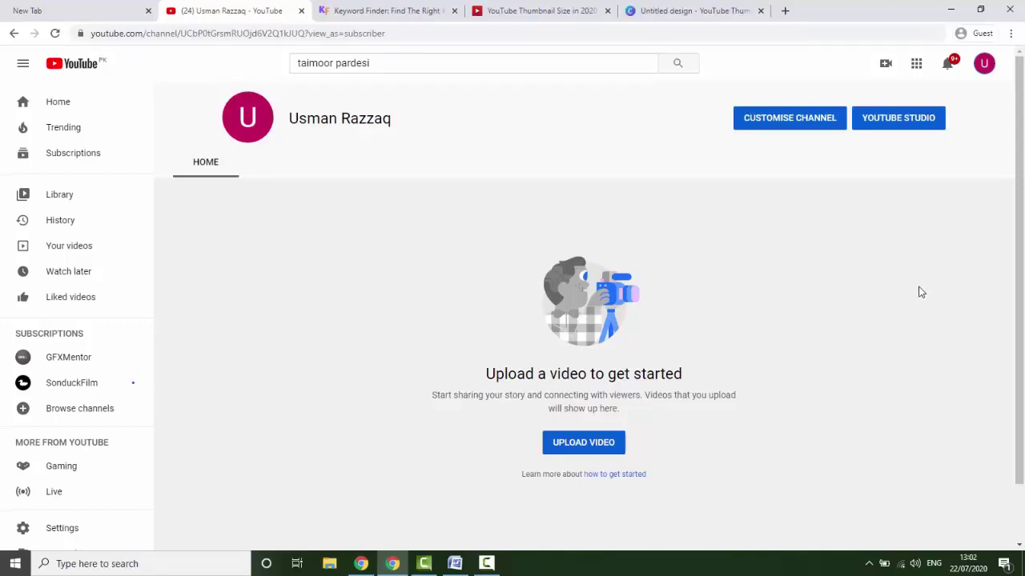
left_click(575, 448)
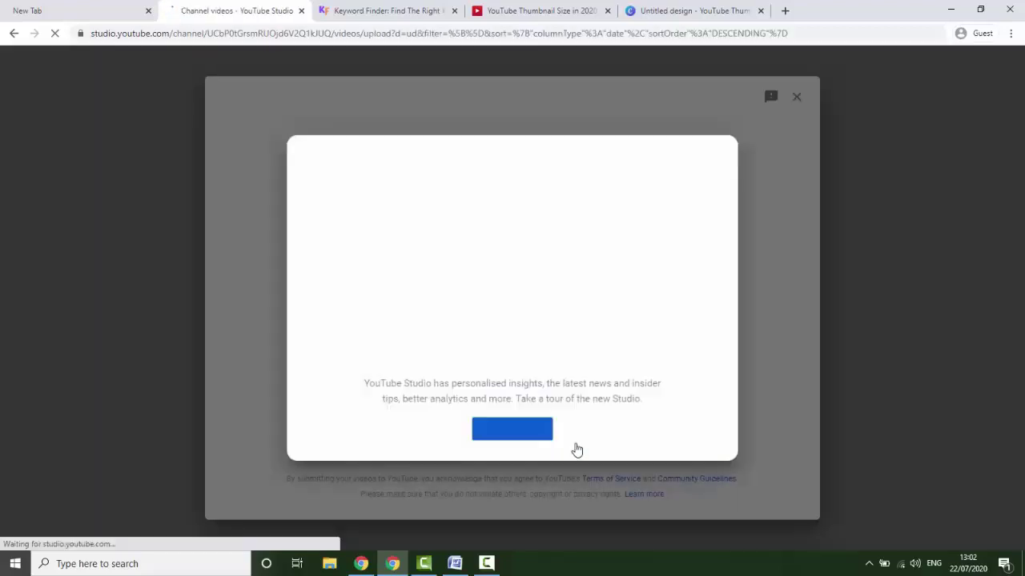
left_click(523, 430)
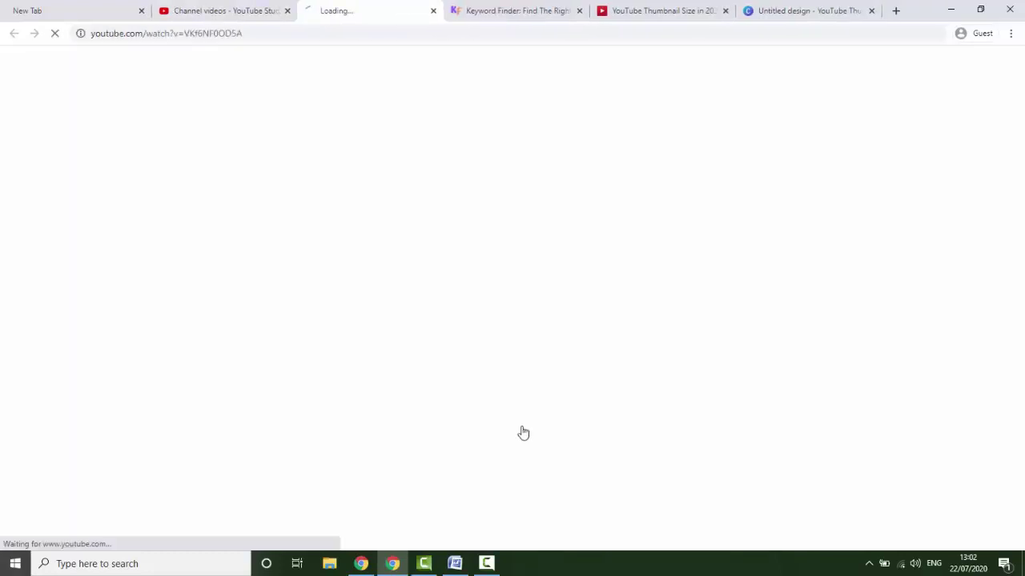
left_click(226, 8)
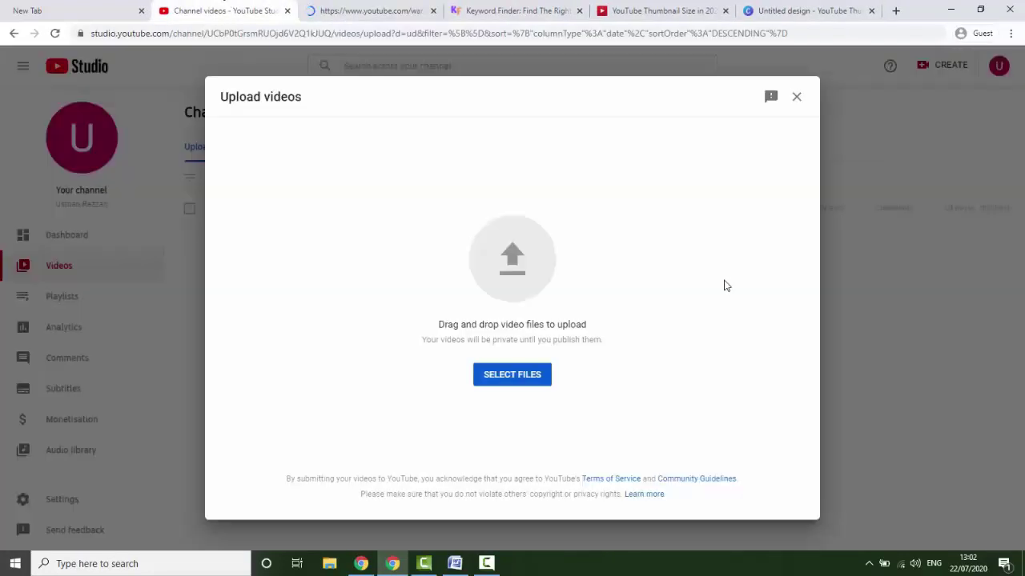
Upload the video "youtube channel setting tutorial part 1" from the desktop folder "youtube channel tutorial part 1".
left_click(514, 381)
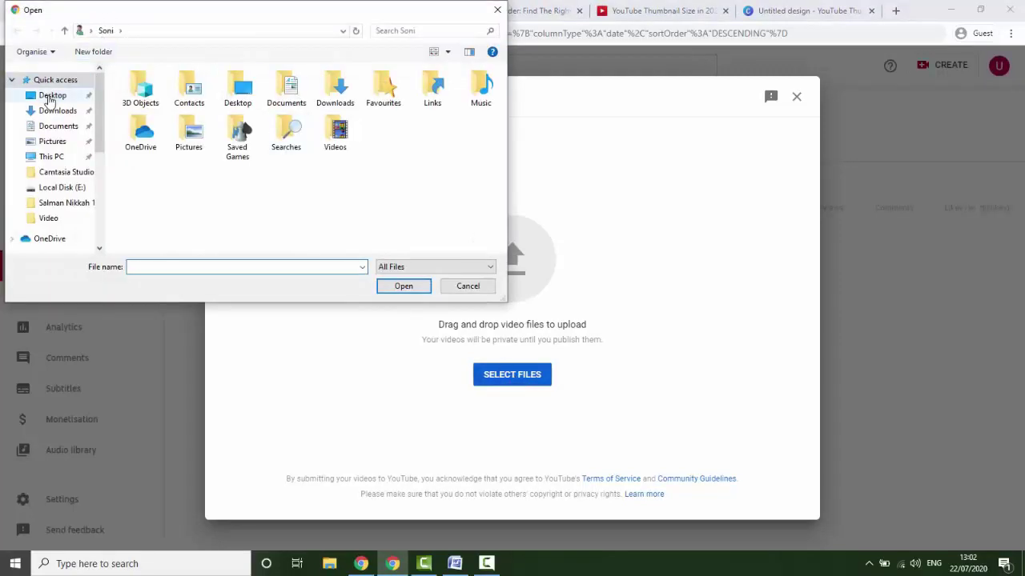
left_click(51, 96)
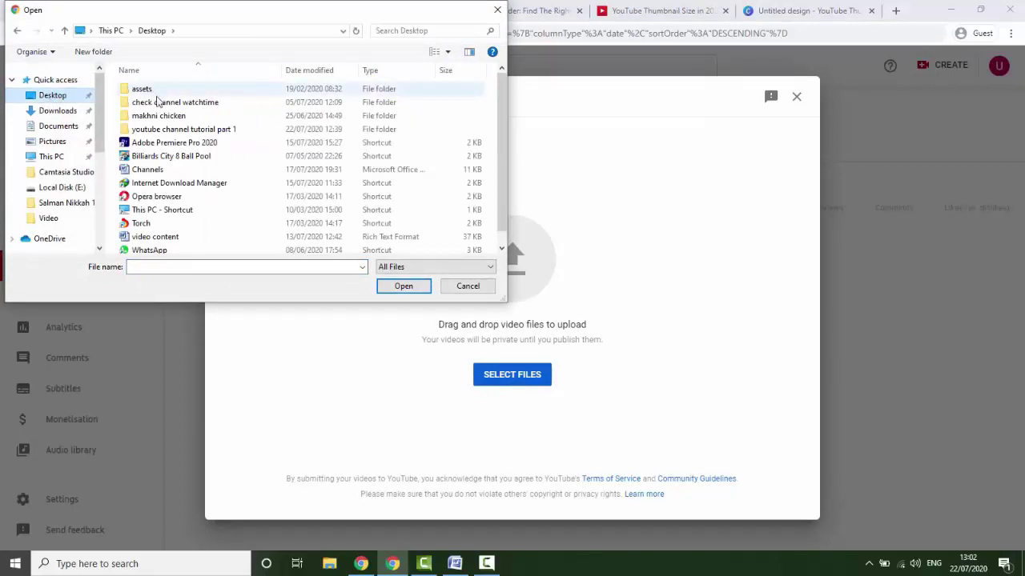
double_click(153, 130)
left_click(150, 120)
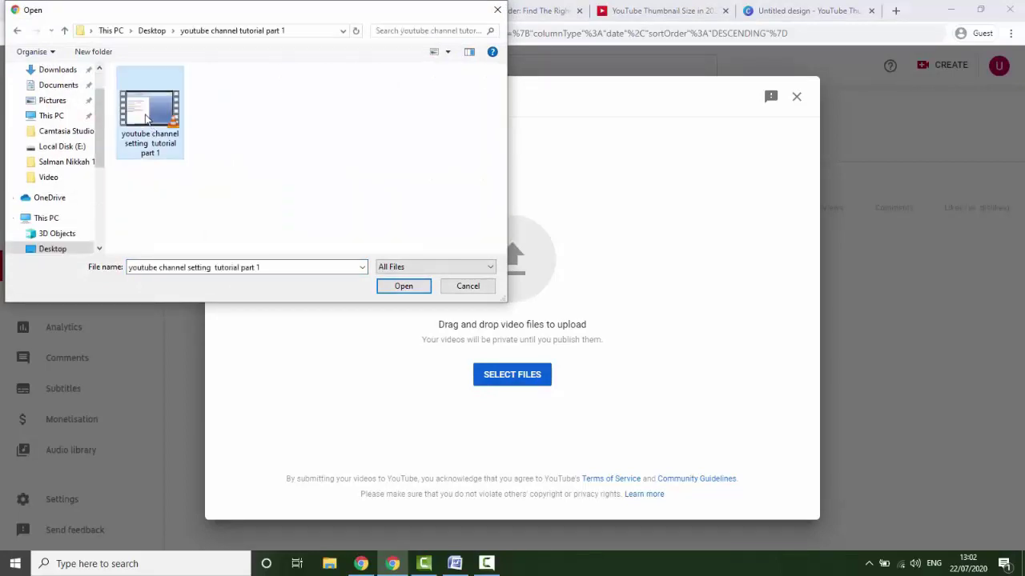
left_click(404, 289)
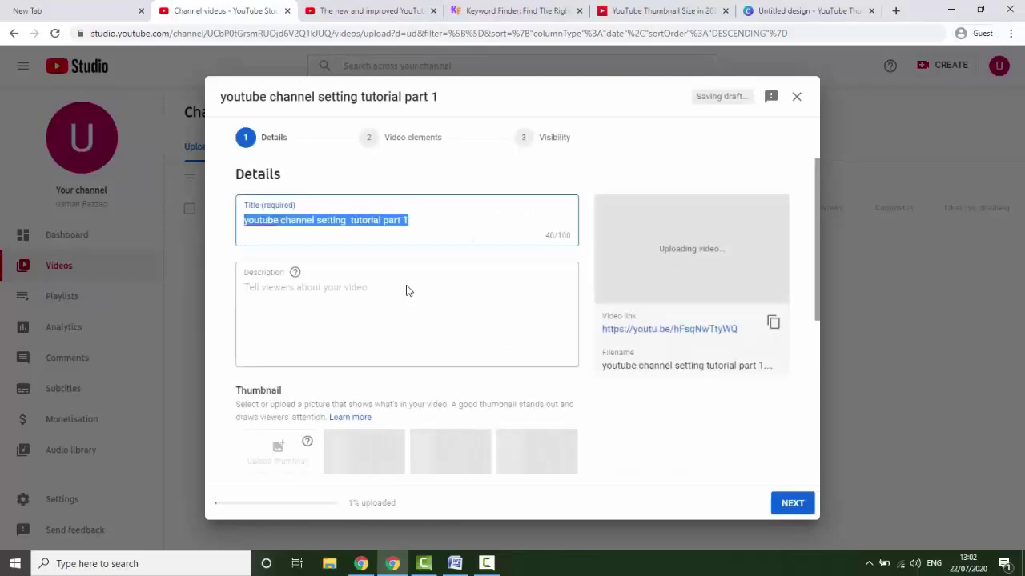
Capitalise the first letter of the video title so it reads "Youtube channel setting tutorial part 1".
left_click(246, 220)
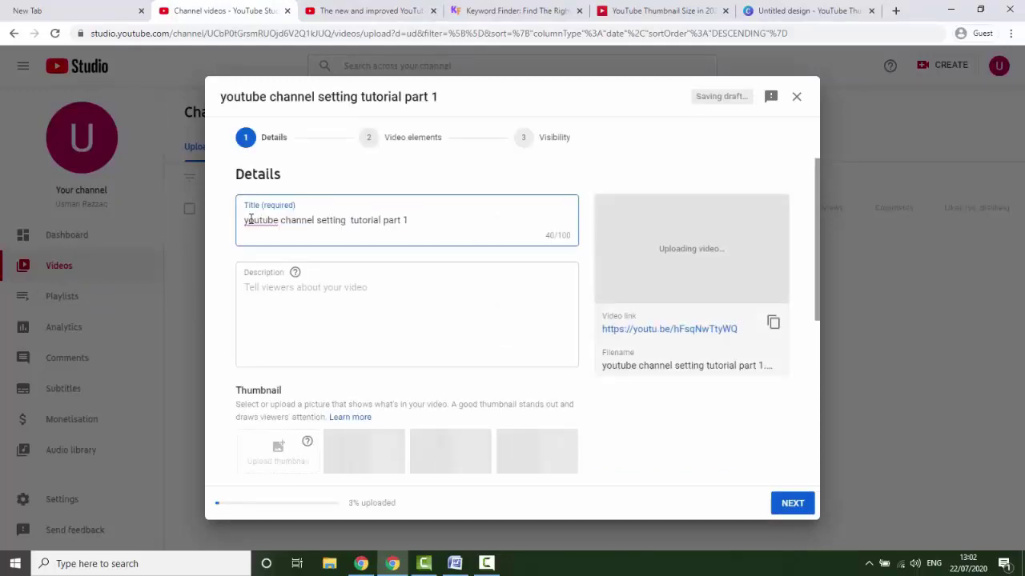
key("BackSpace")
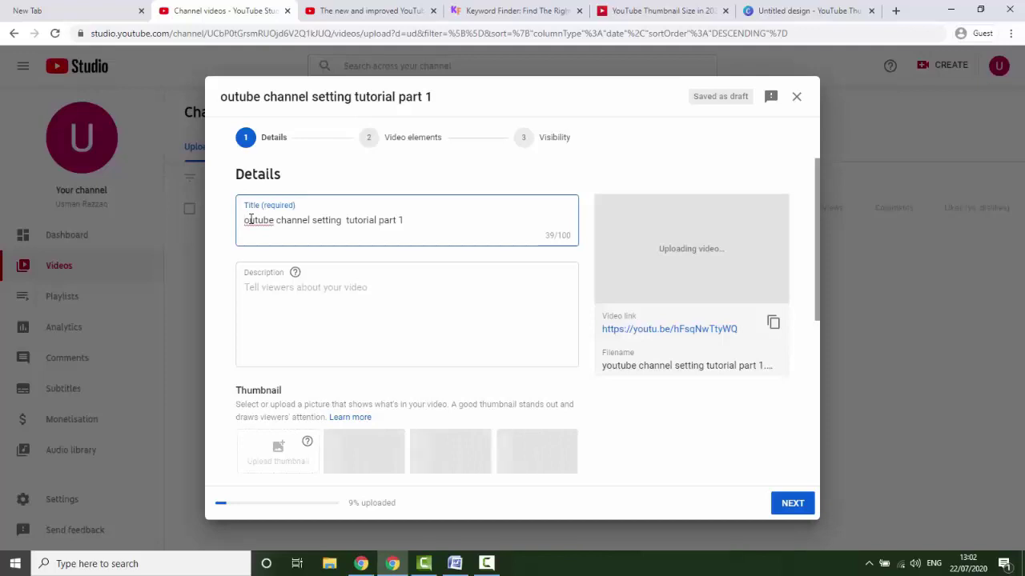
type("Y")
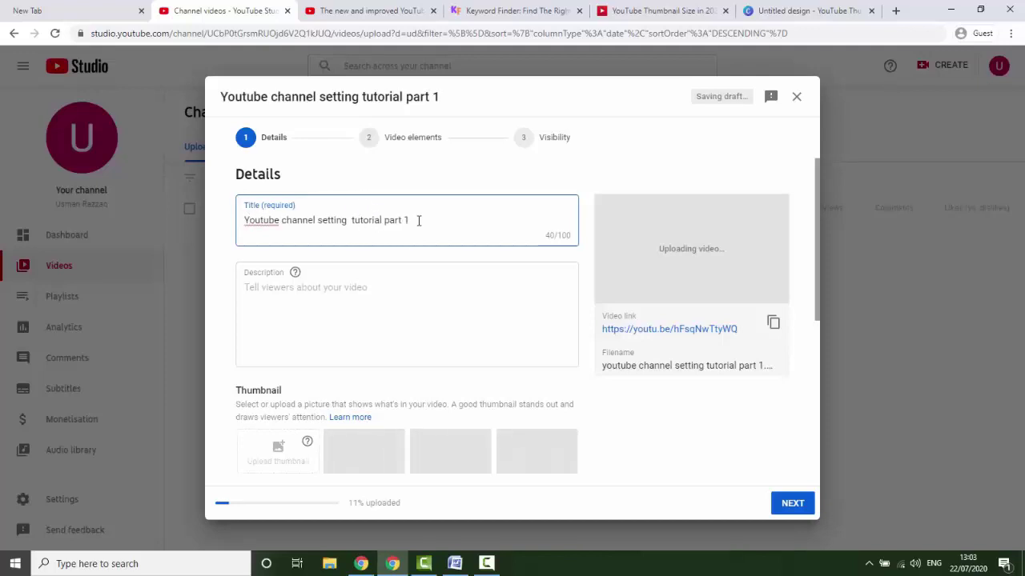
Enter "YouTube Channel Complete Setting." as the video's description.
left_click(337, 286)
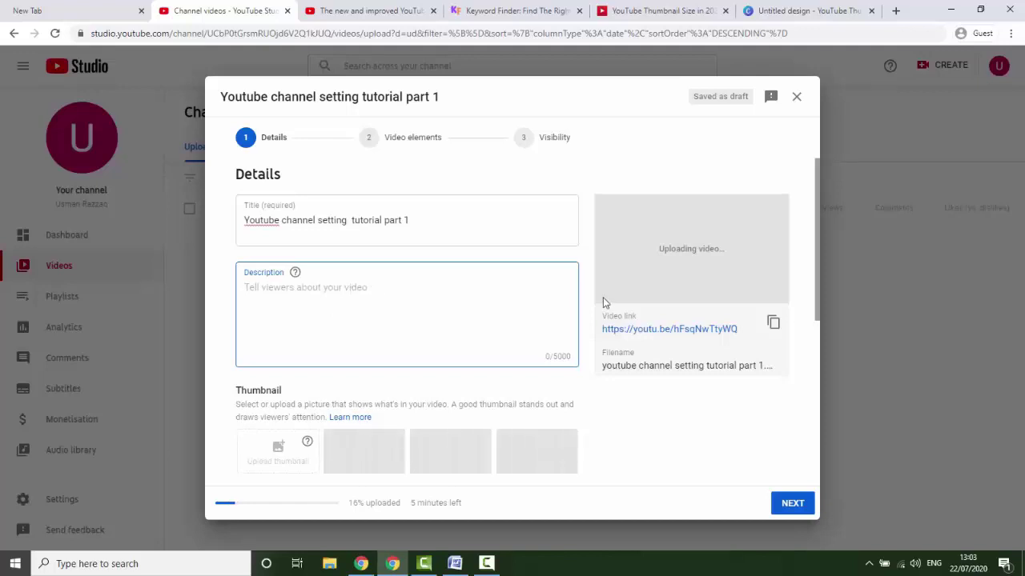
type("Yp")
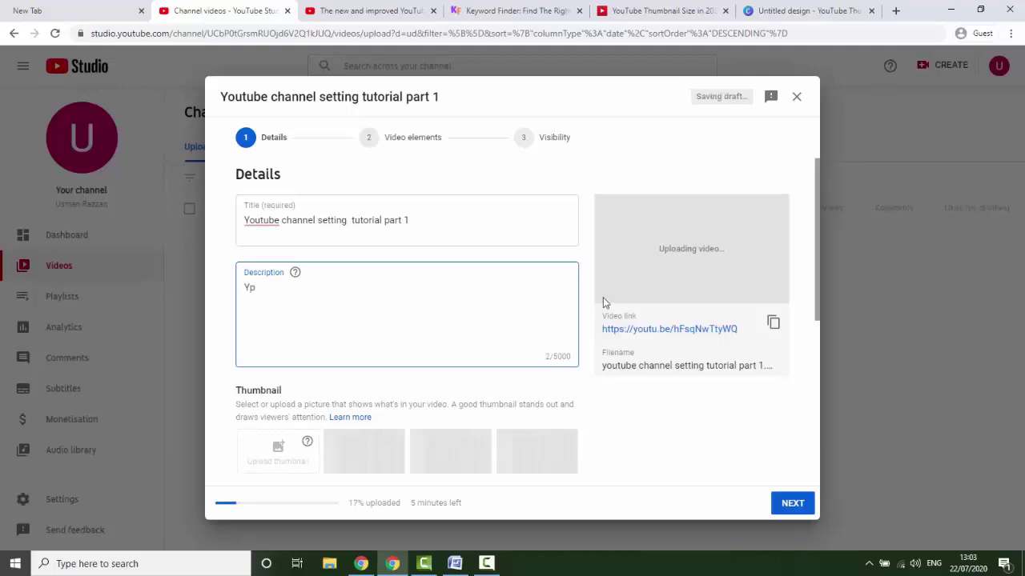
key("BackSpace")
type("outube Cha")
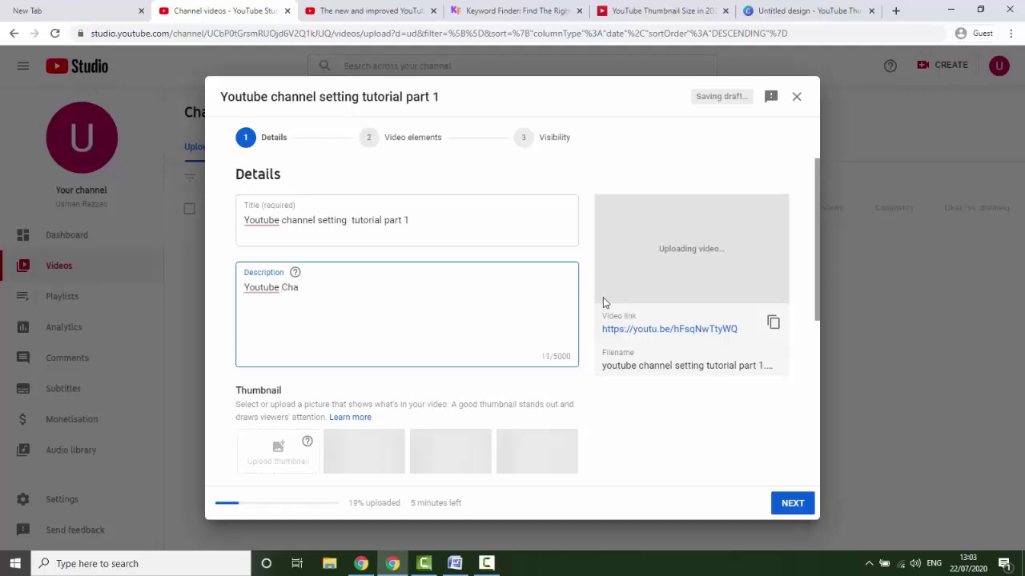
type("nnel C")
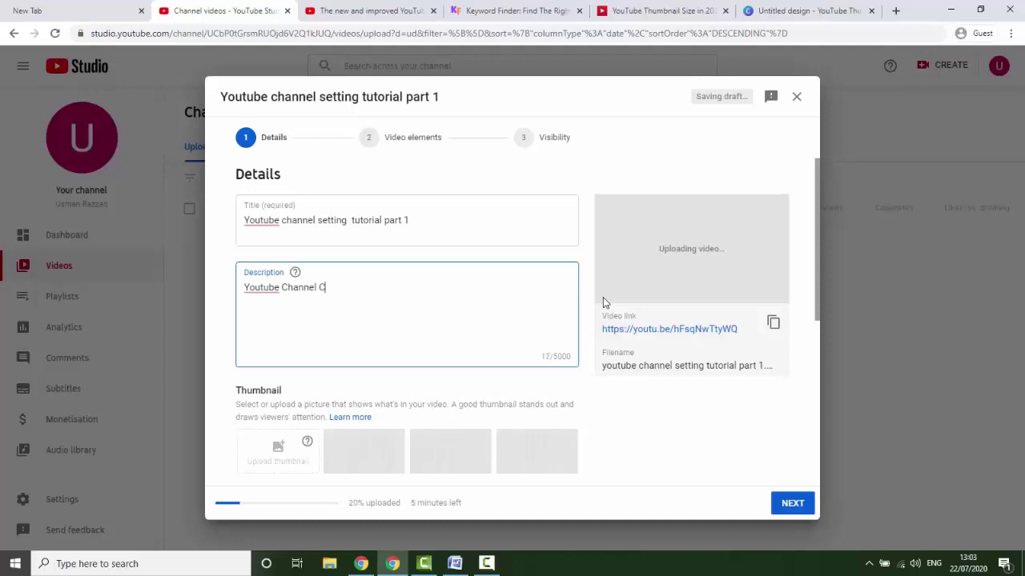
type("omlete Setting")
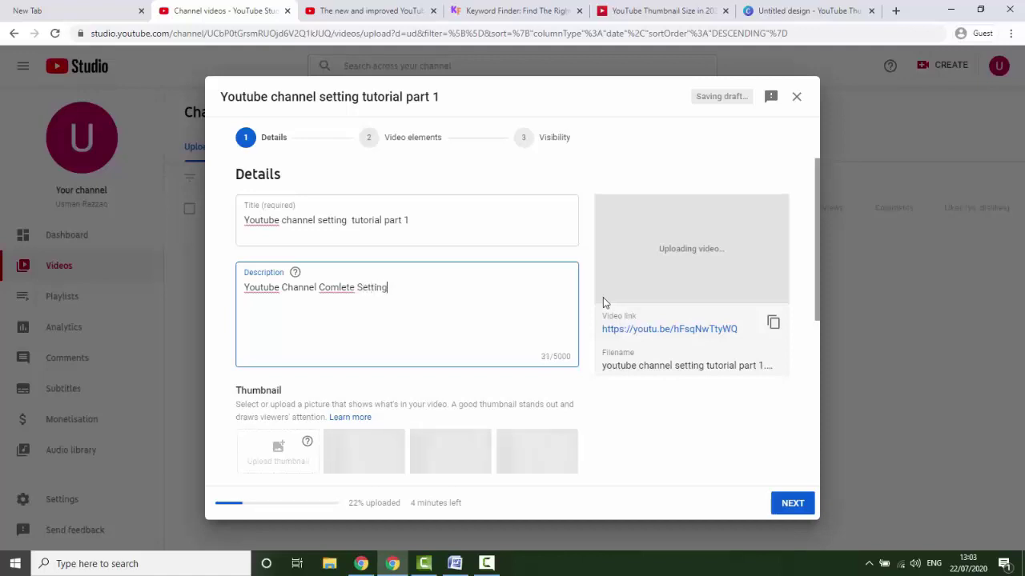
key("ctrl+Left")
key("Left")
key("Left")
key("Left")
key("Left")
key("Left")
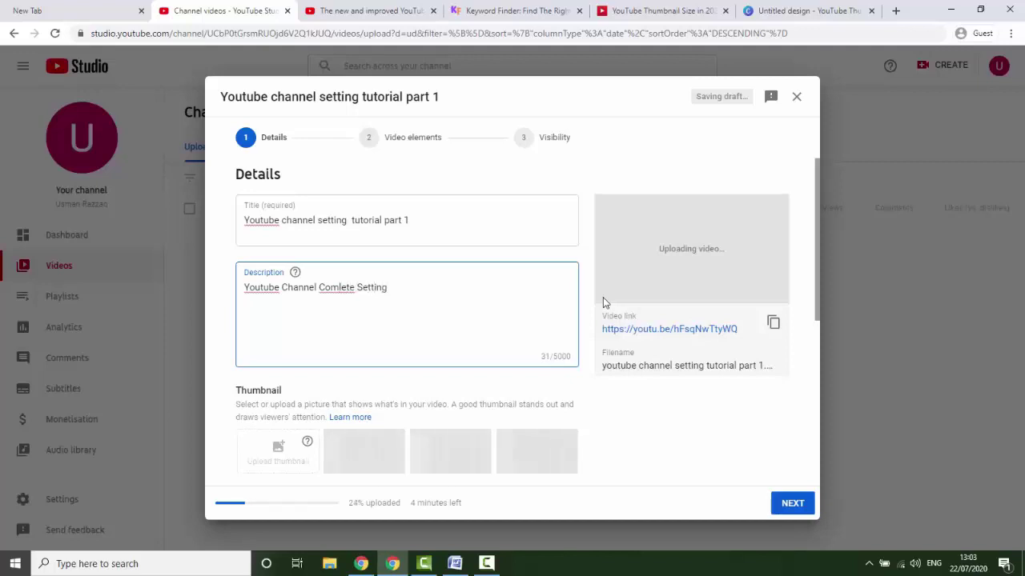
type("p")
key("Right")
key("Right")
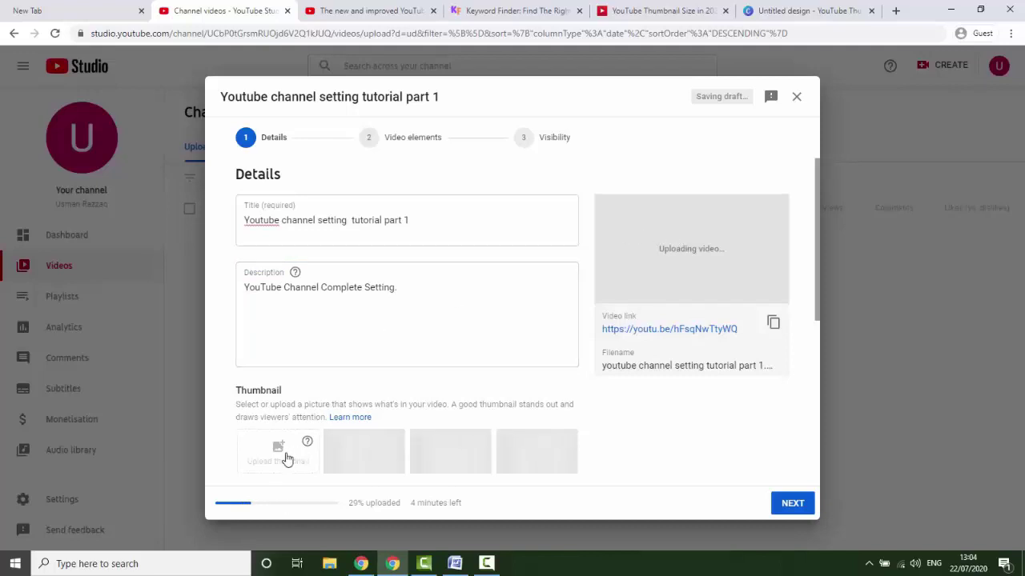
Switch to the Canva YouTube thumbnail design and browse the available backgrounds.
left_click(791, 6)
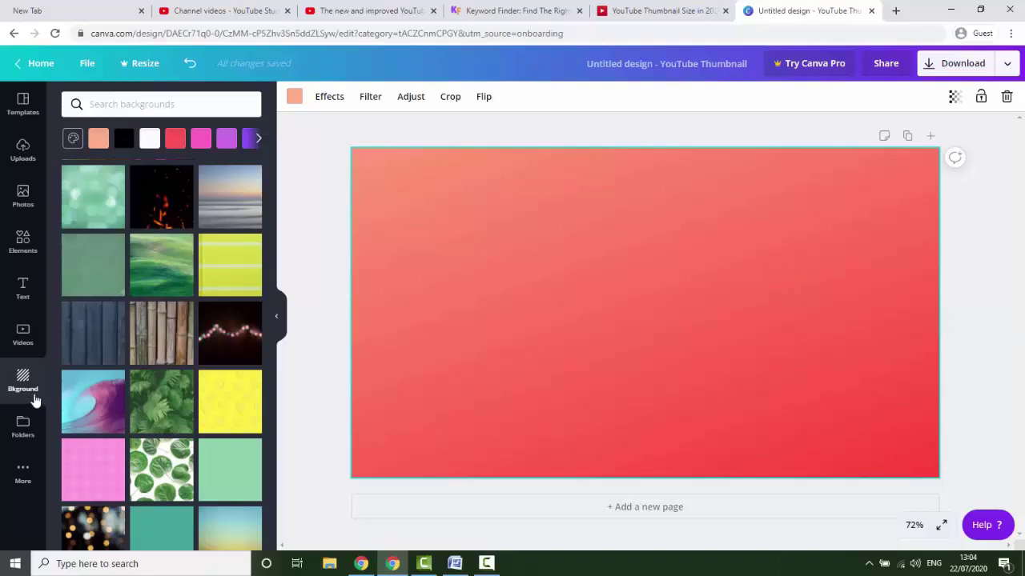
scroll(157, 409, "down", 3)
scroll(158, 409, "down", 5)
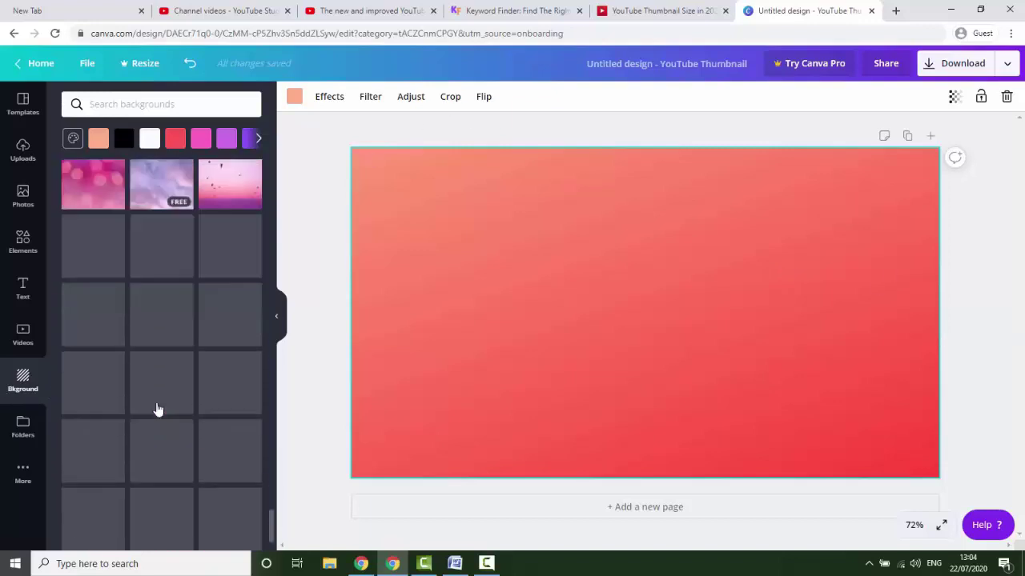
scroll(158, 409, "up", 5)
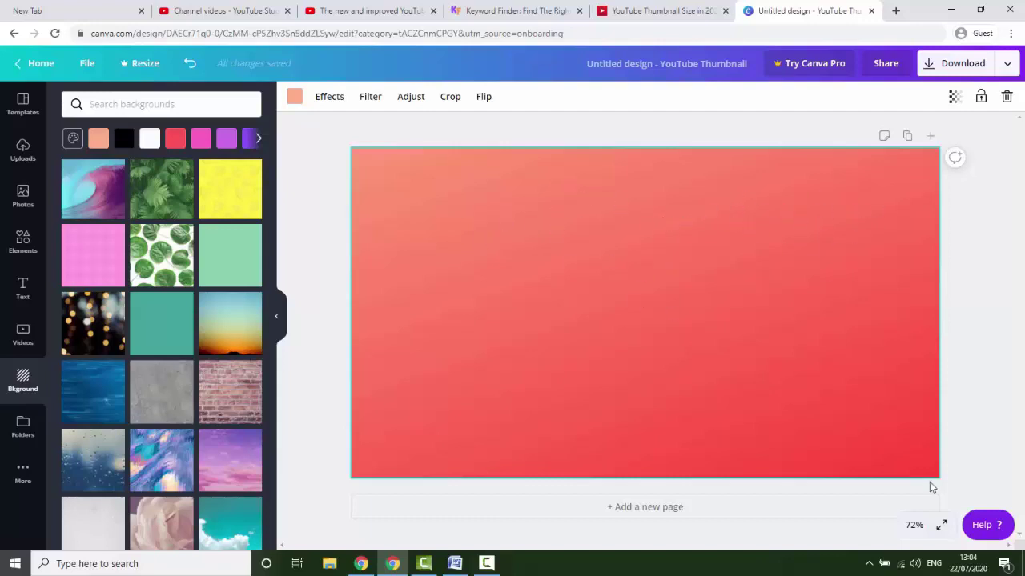
Set the keyboard input language to Urdu (Pakistan) and show the text options for the thumbnail design.
left_click(934, 563)
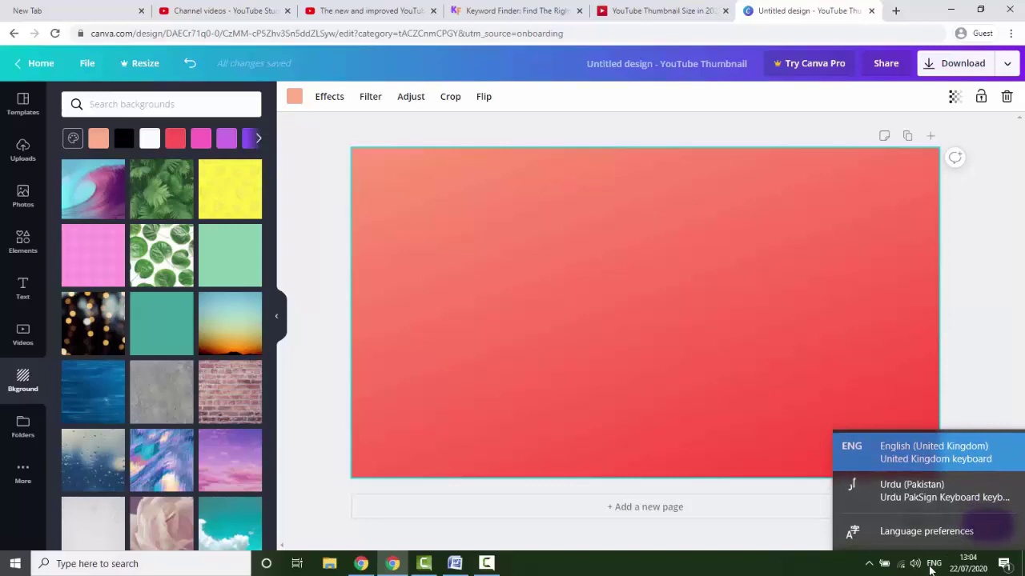
left_click(921, 492)
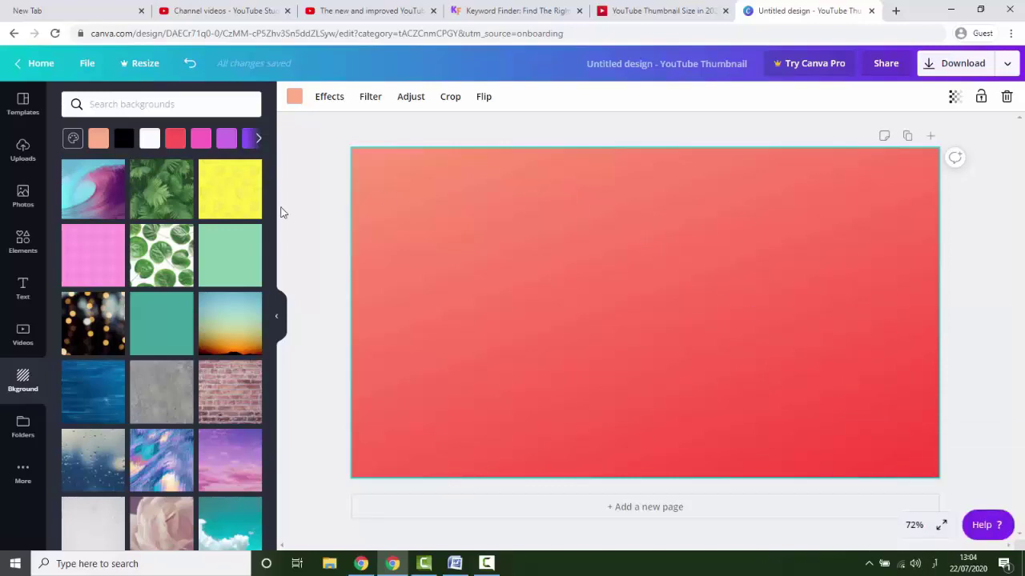
left_click(24, 299)
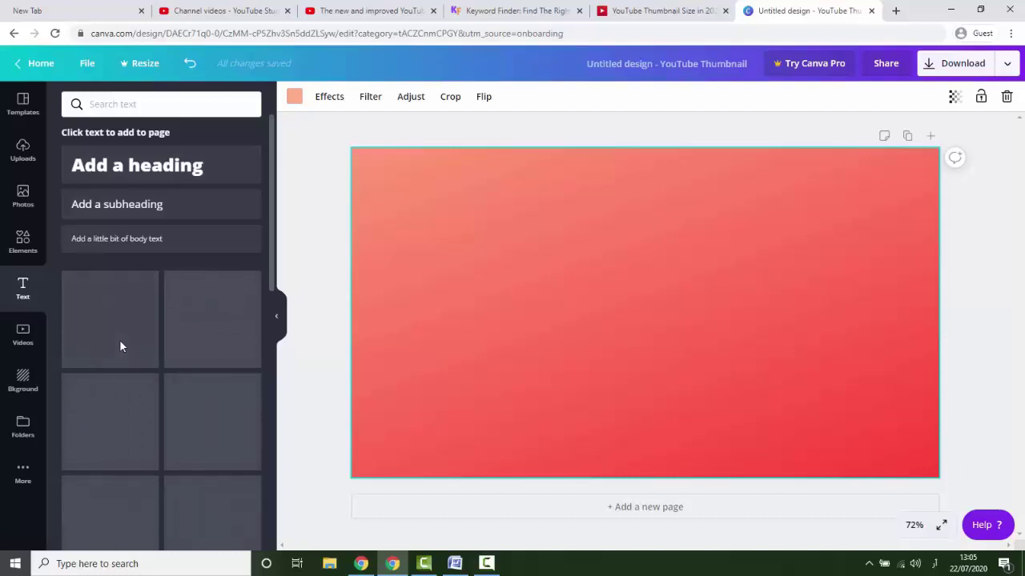
left_click(205, 12)
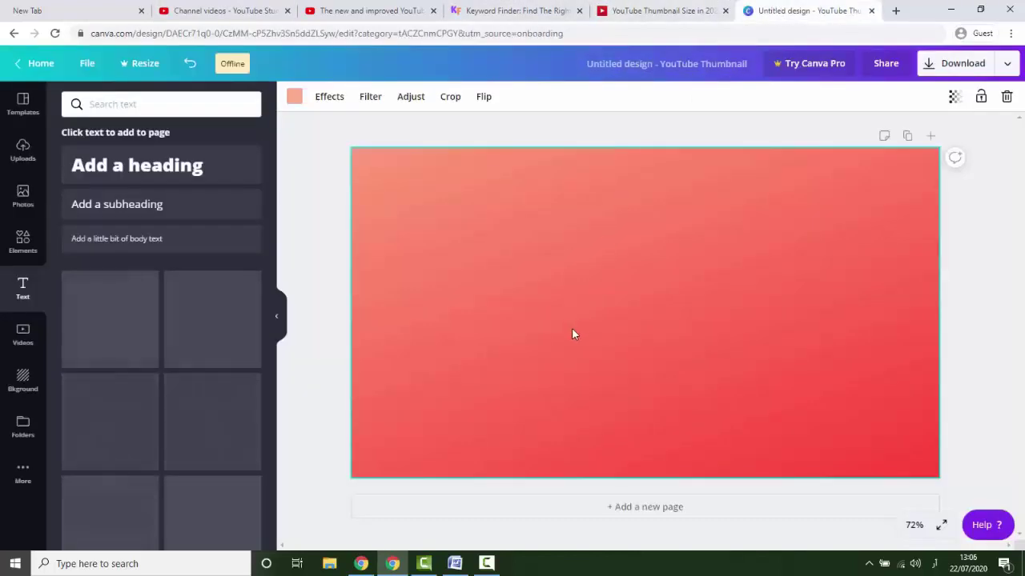
left_click(951, 9)
left_click(486, 565)
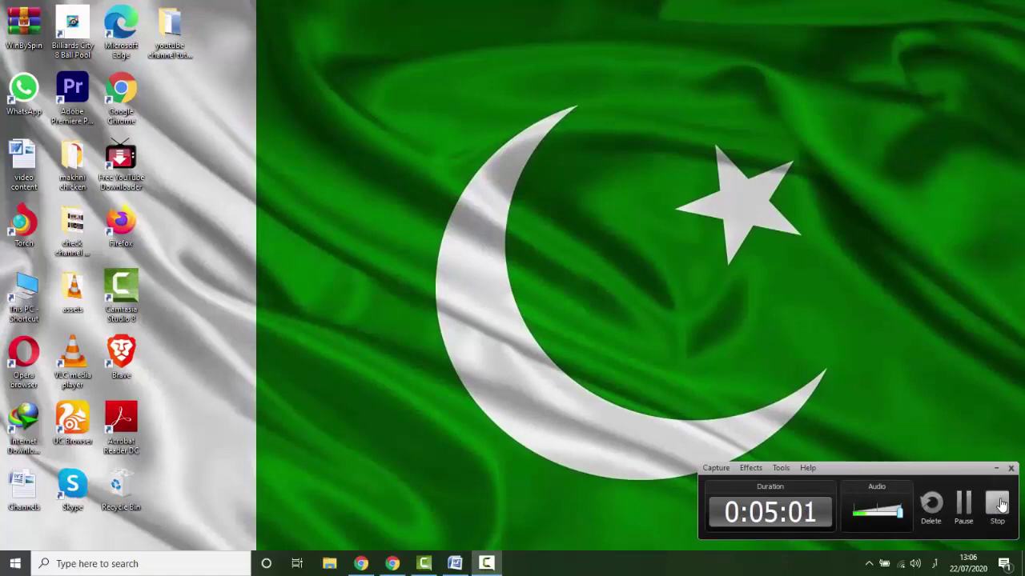
left_click(1000, 503)
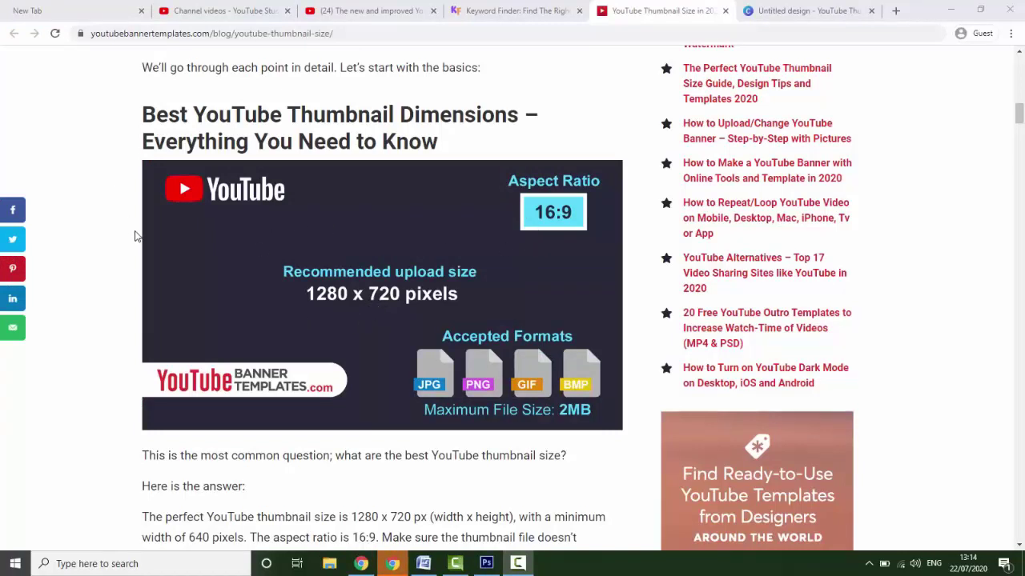
Switch to Photoshop and start a new document with a width of 1280 pixels and a height of 720 pixels.
left_click(486, 563)
left_click(36, 9)
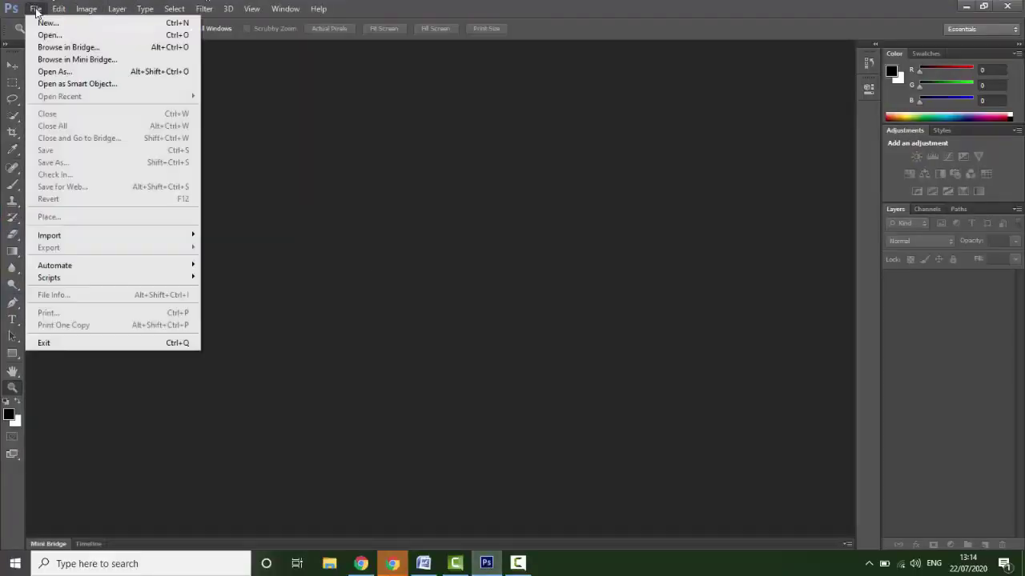
left_click(45, 33)
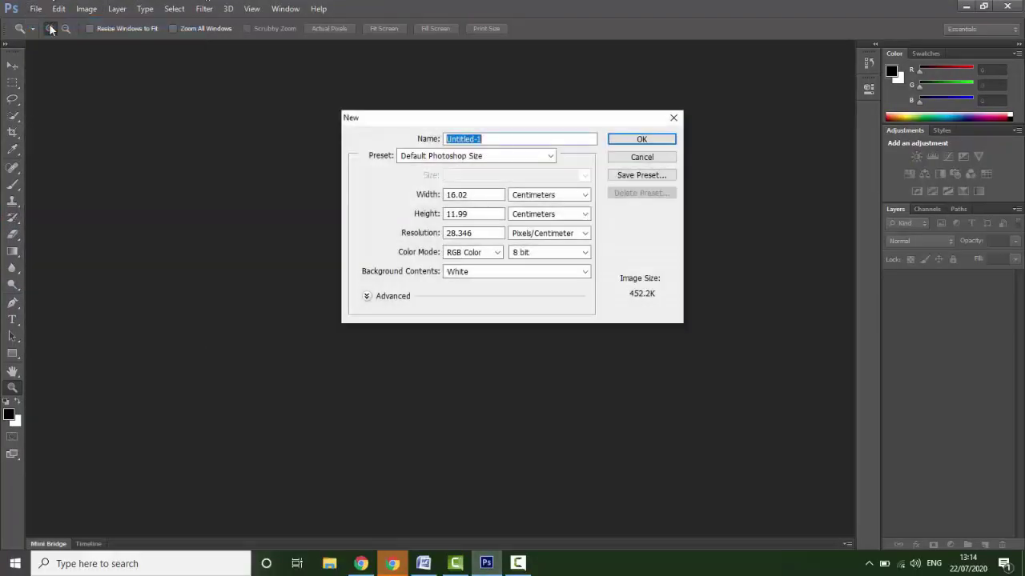
left_click(522, 195)
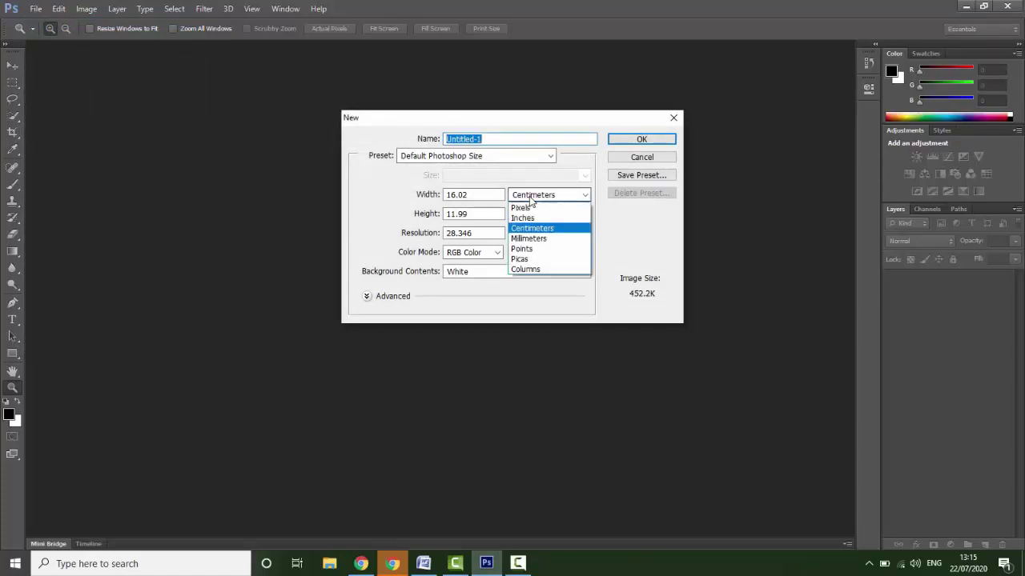
key("Escape")
key("Up")
key("Up")
left_click(473, 194)
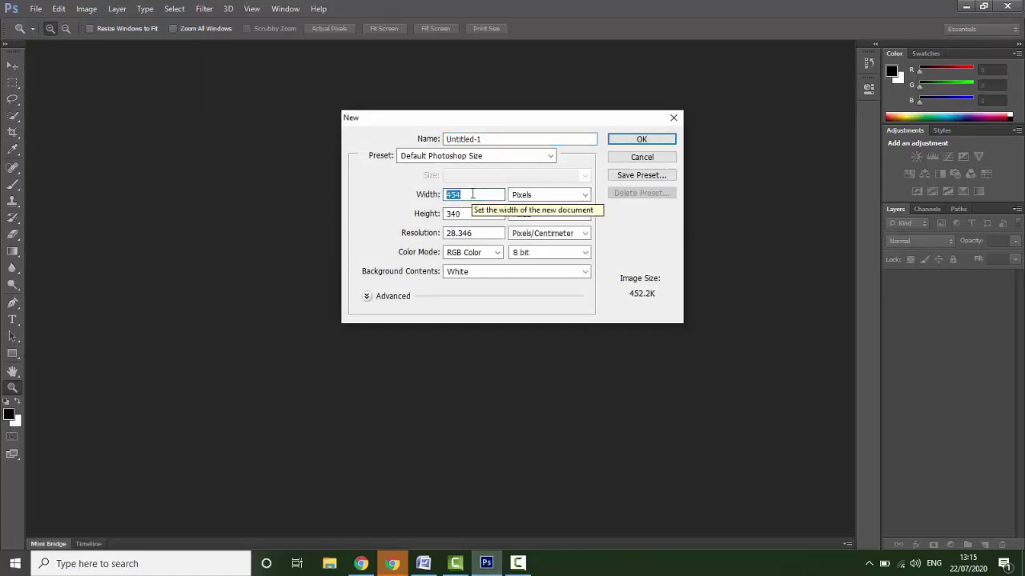
type("1280")
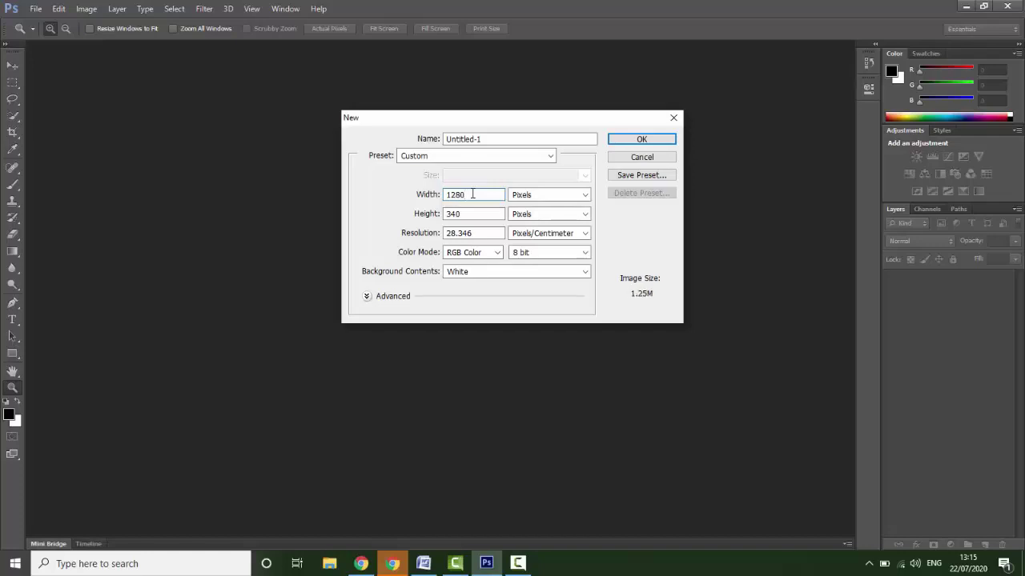
left_click(457, 213)
type("720")
Set the new document's resolution to 300 pixels/centimeter and create it with a white background.
double_click(459, 233)
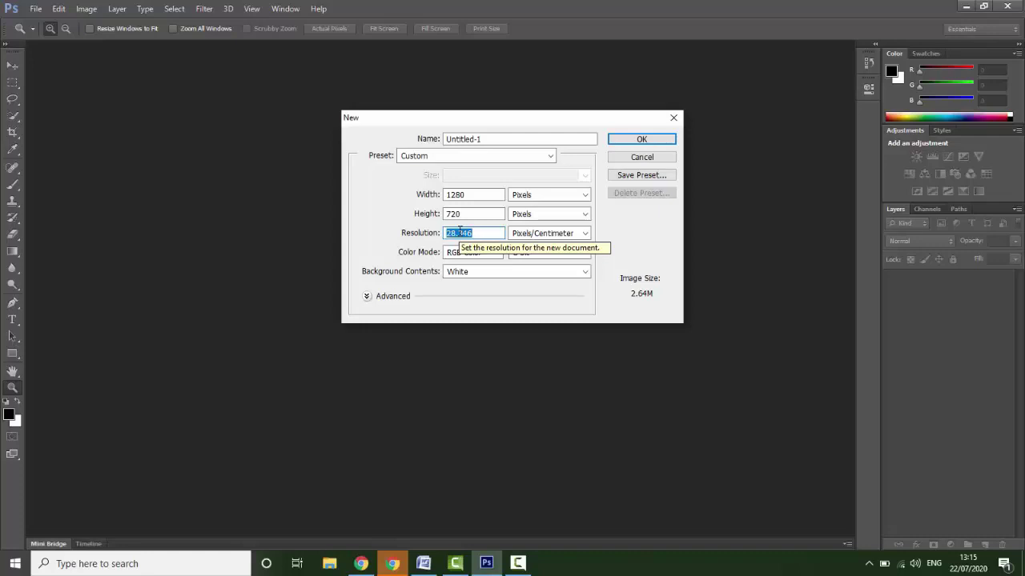
type("1")
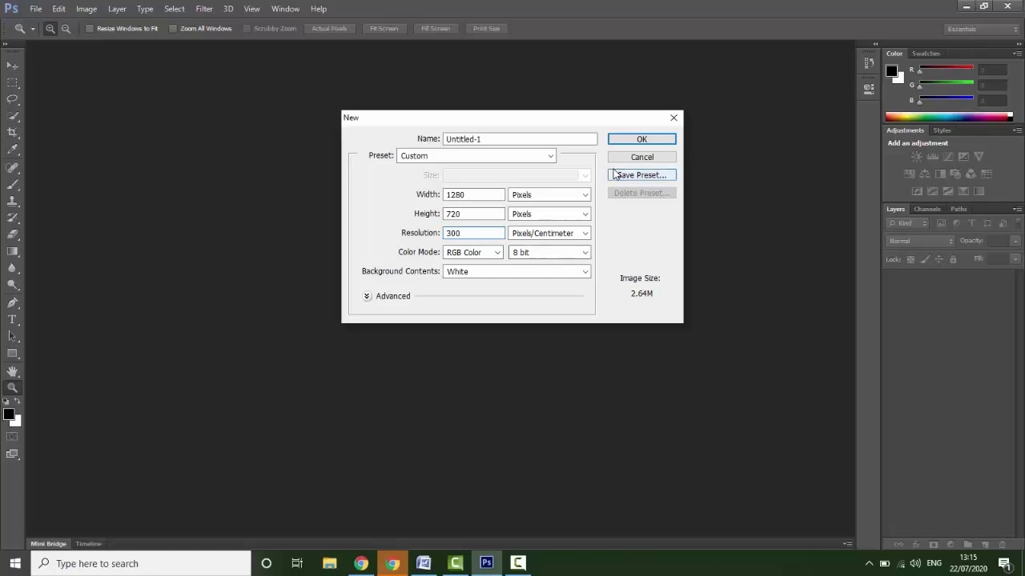
left_click(575, 274)
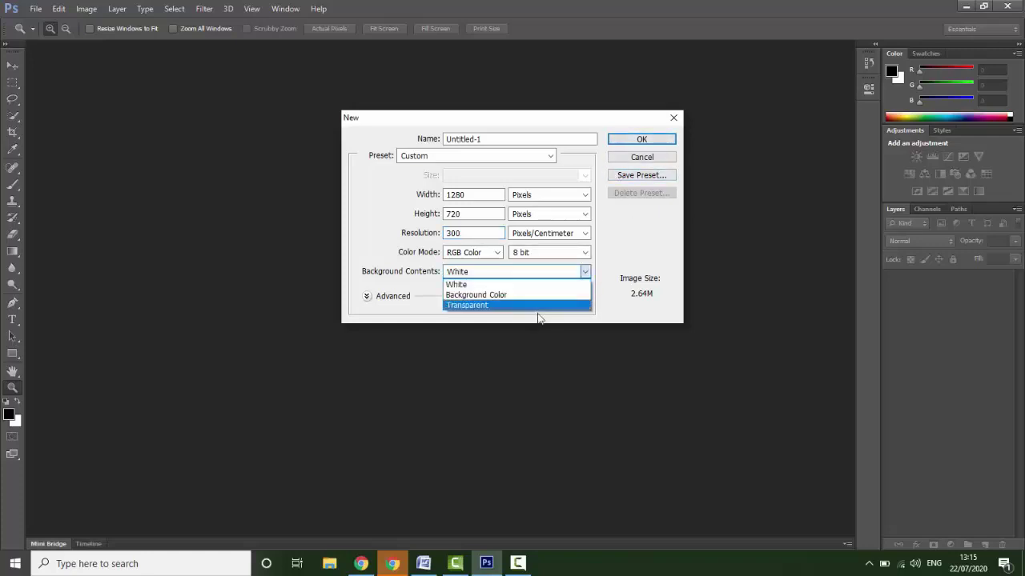
left_click(618, 261)
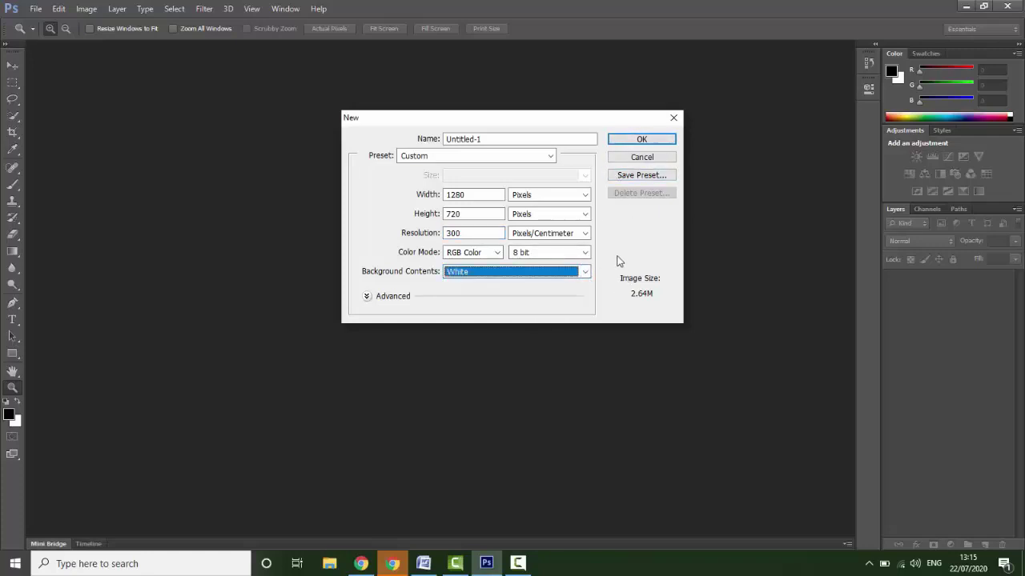
left_click(631, 140)
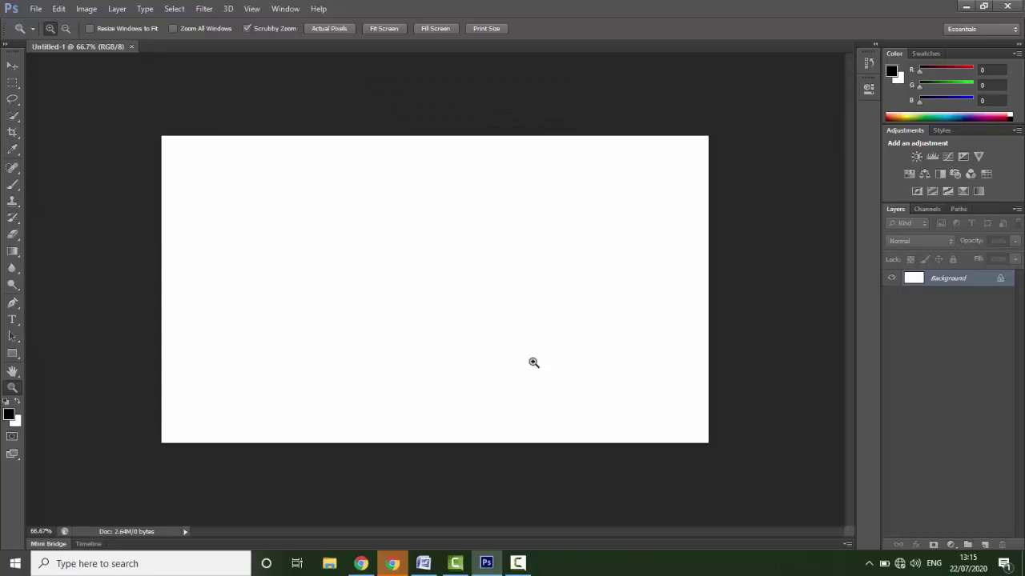
left_click(519, 564)
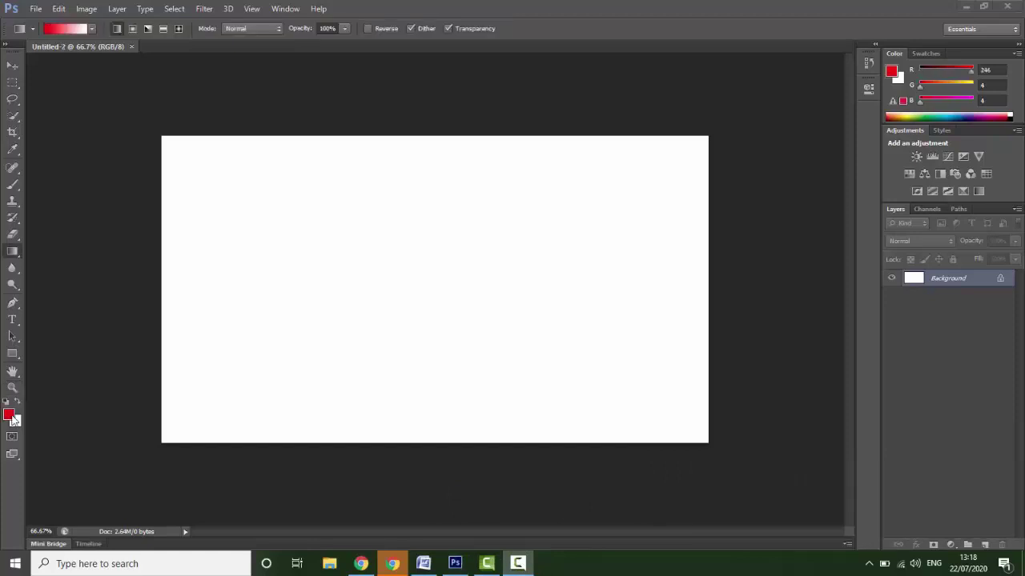
Fill the background with a linear red-to-white gradient running from the lower-left corner past the upper-right corner of the canvas.
left_click(8, 413)
left_click(643, 136)
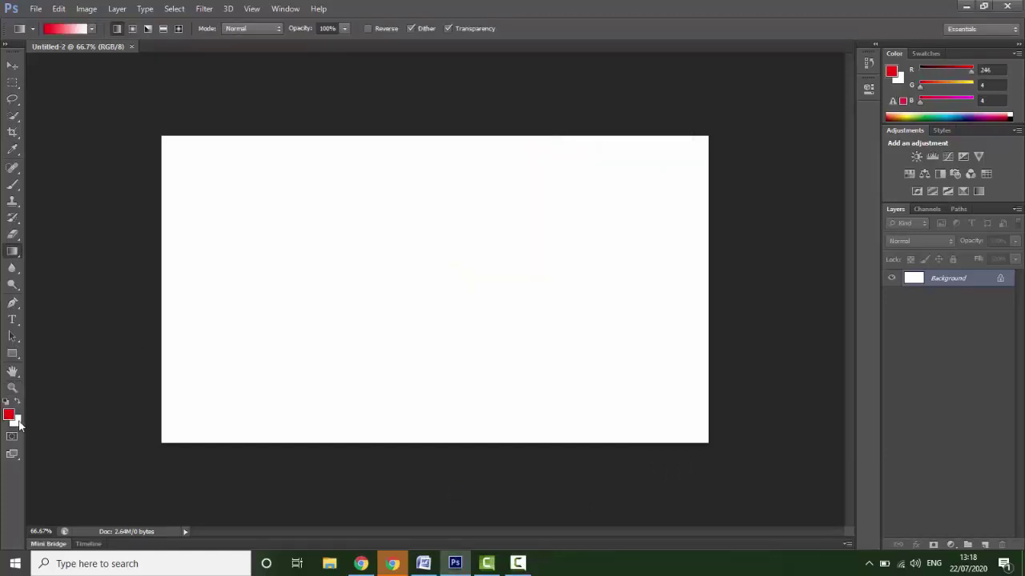
left_click(16, 421)
left_click(680, 135)
key("g")
left_click_drag(165, 438, 773, 102)
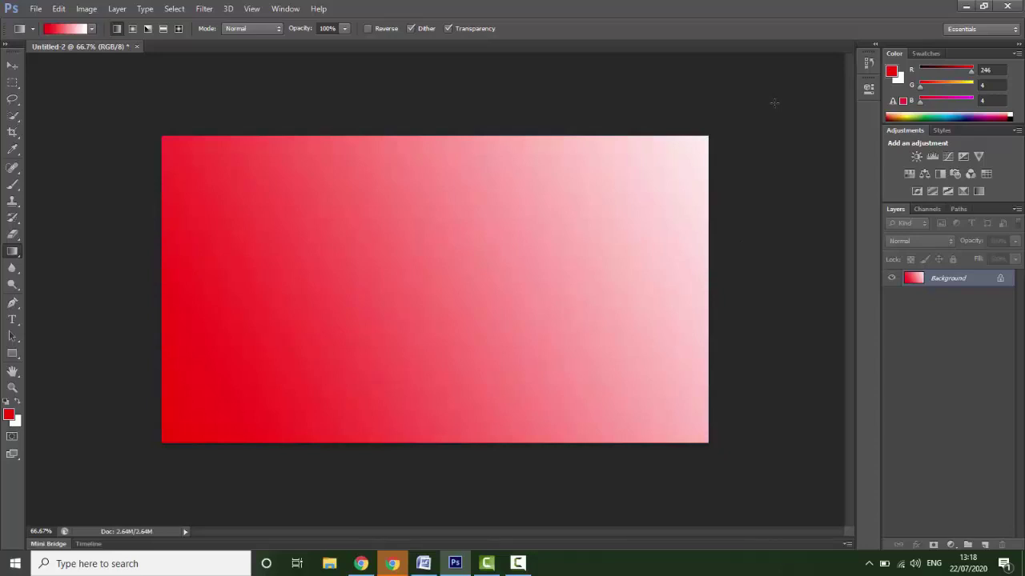
Draw a white five-sided polygon about 616 by 635 px over the lower middle of the canvas.
left_click(12, 370)
left_click(12, 354)
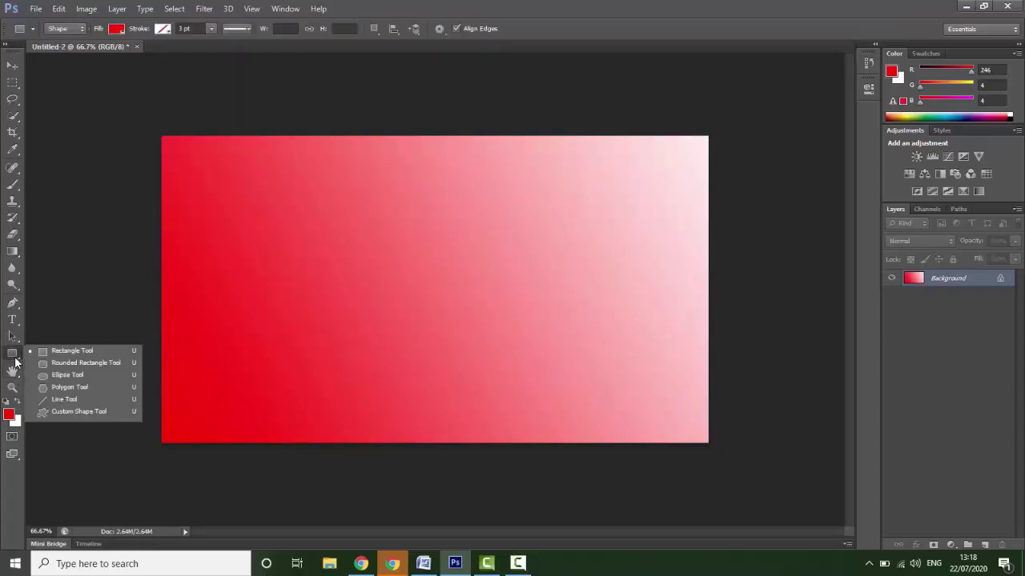
left_click(61, 413)
left_click(12, 353)
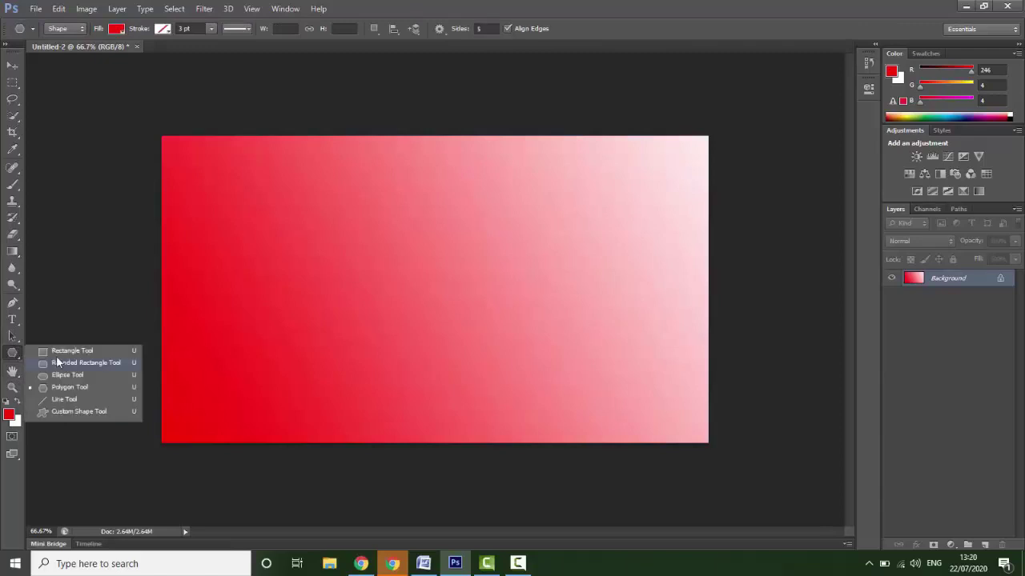
left_click(61, 390)
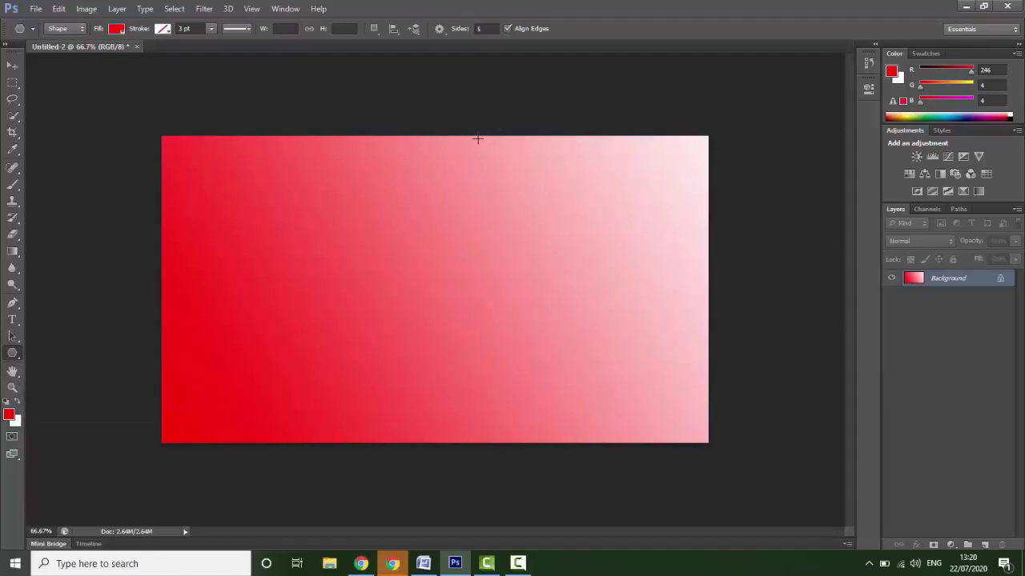
left_click(116, 28)
left_click(56, 90)
left_click_drag(528, 310, 552, 300)
Move the white pentagon to the canvas's upper right, and enlarge and rotate it to cover the right side.
key("v")
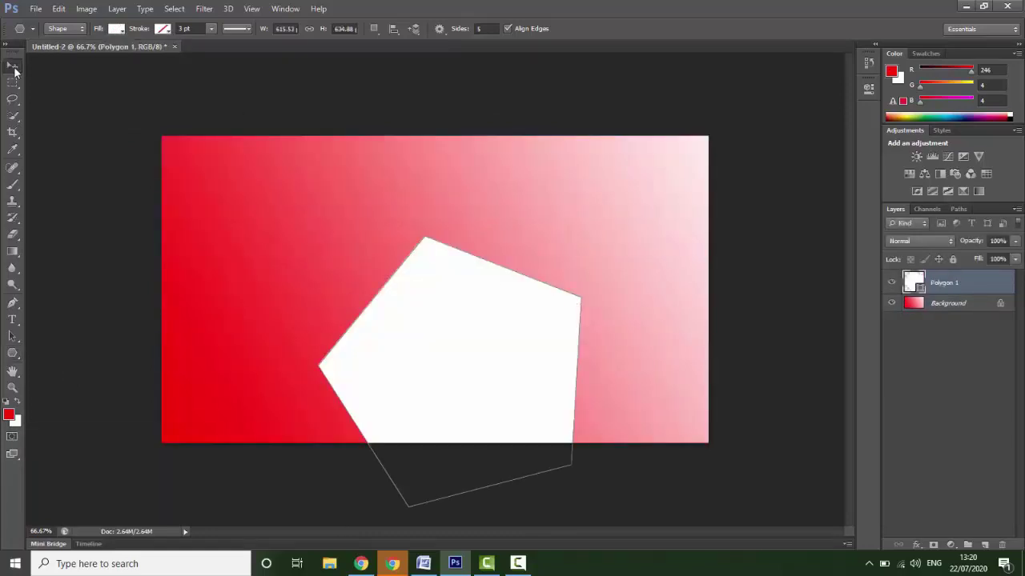
left_click_drag(498, 355, 636, 206)
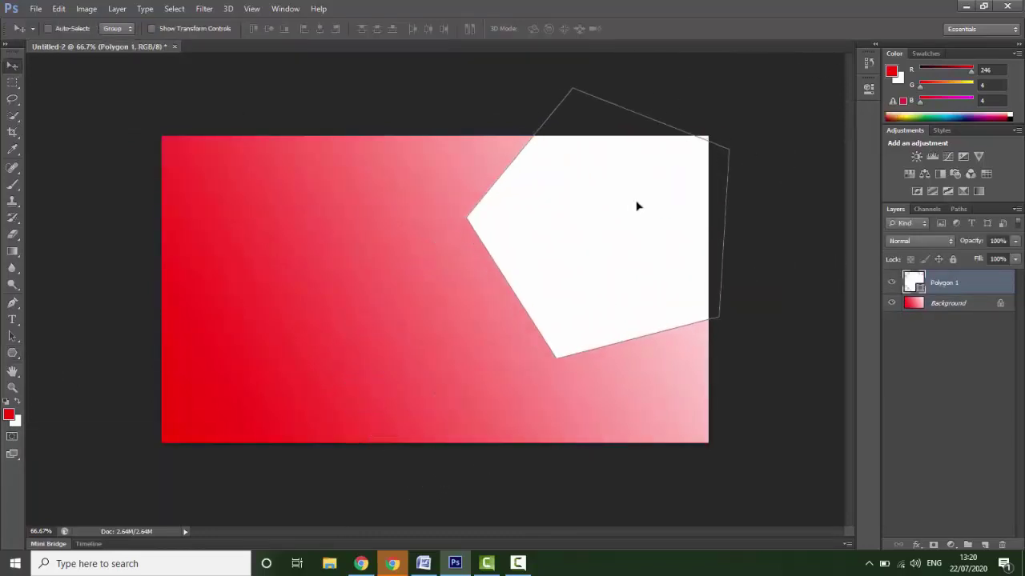
key("ctrl+t")
left_click_drag(728, 88, 790, 73)
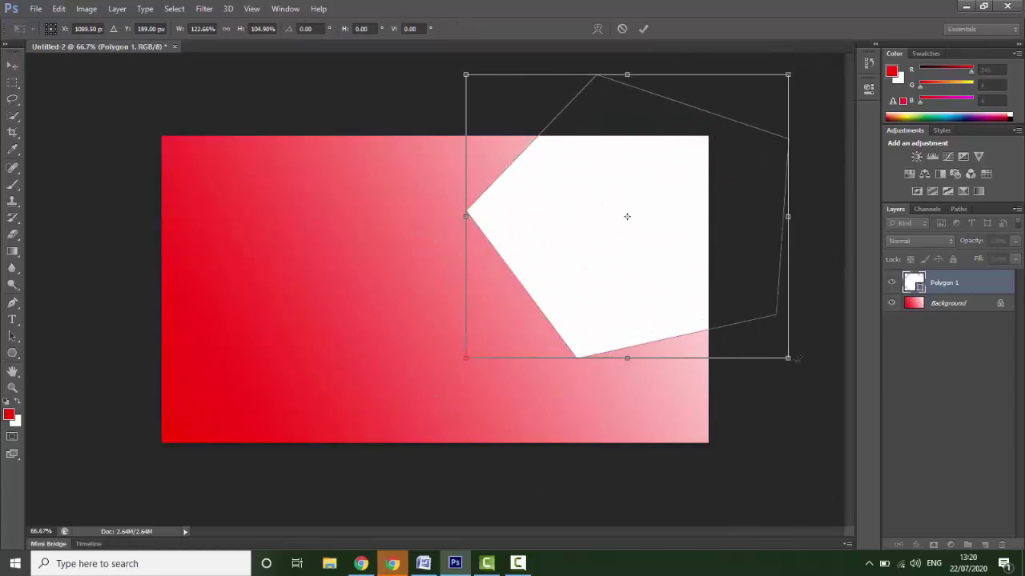
left_click_drag(791, 359, 854, 342)
left_click_drag(476, 291, 464, 345)
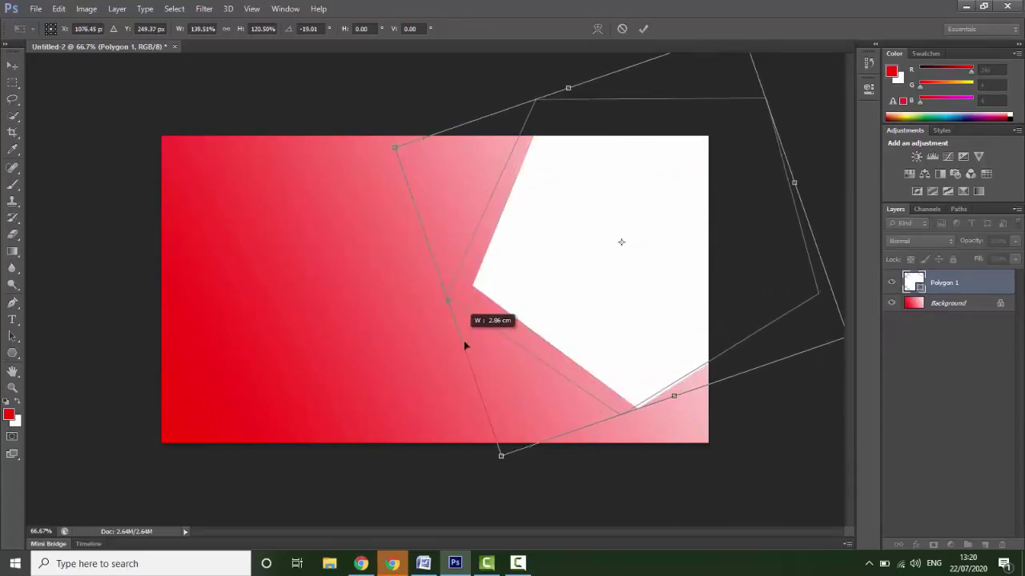
left_click_drag(668, 401, 682, 476)
left_click(13, 69)
left_click(464, 219)
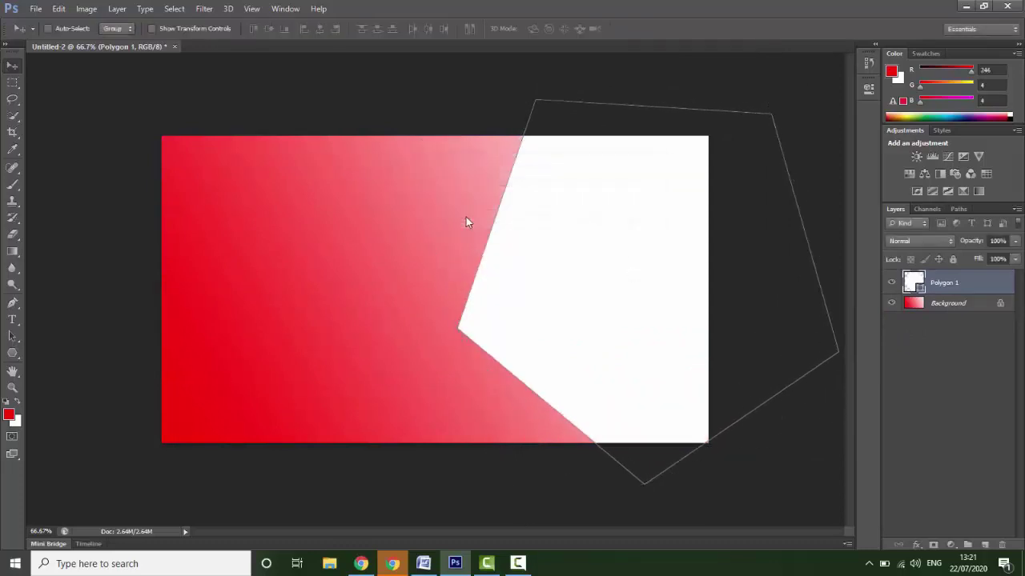
left_click(938, 404)
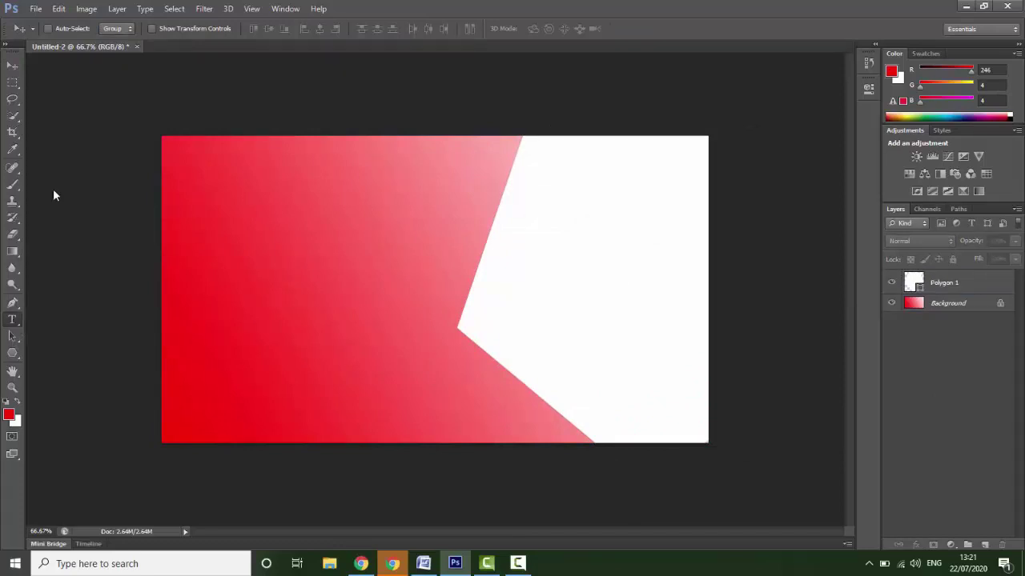
Set the Type tool's colour to a red sampled from the gradient and its font to Bahnschrift.
left_click(12, 319)
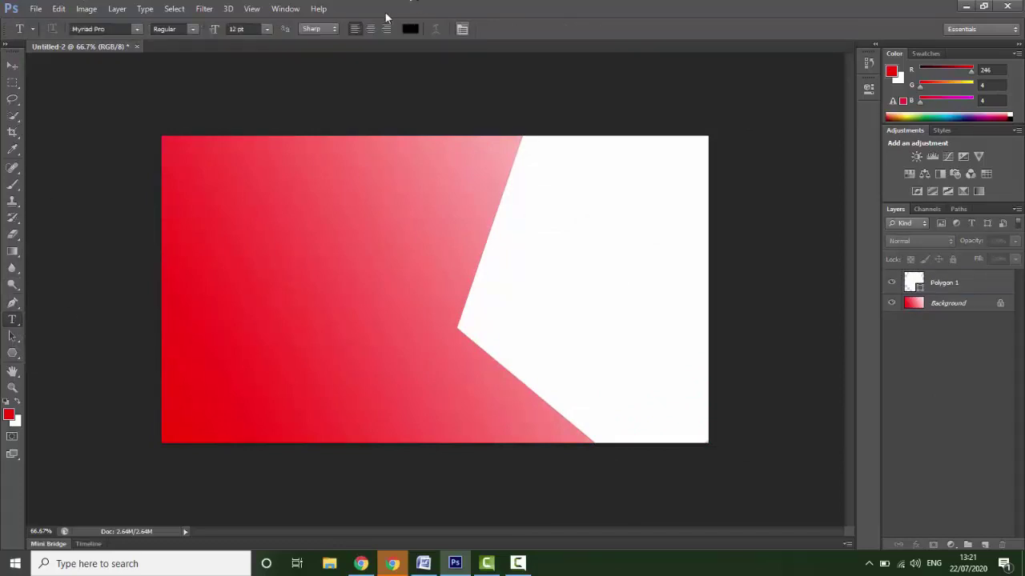
left_click(410, 29)
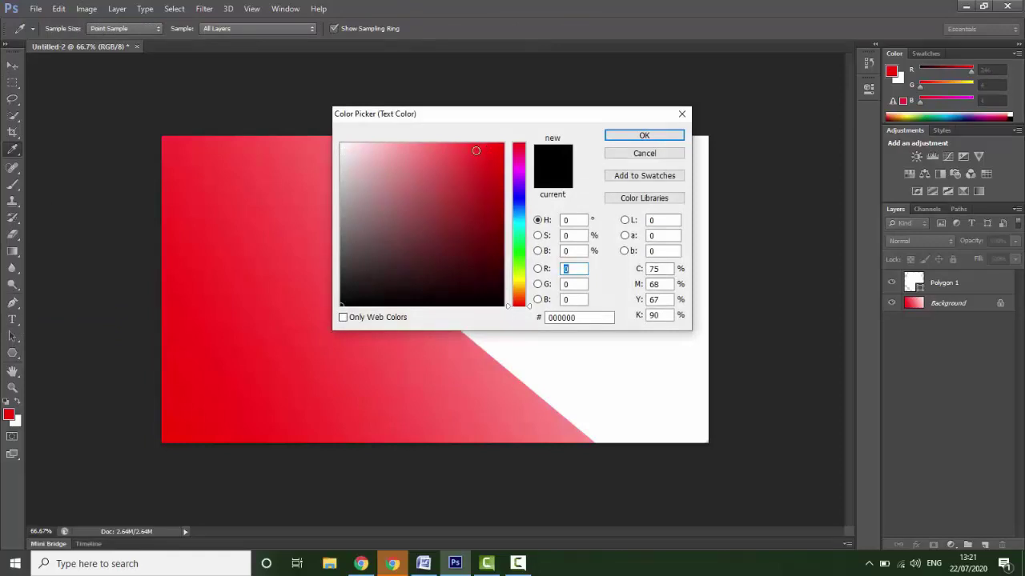
left_click(237, 159)
left_click(642, 138)
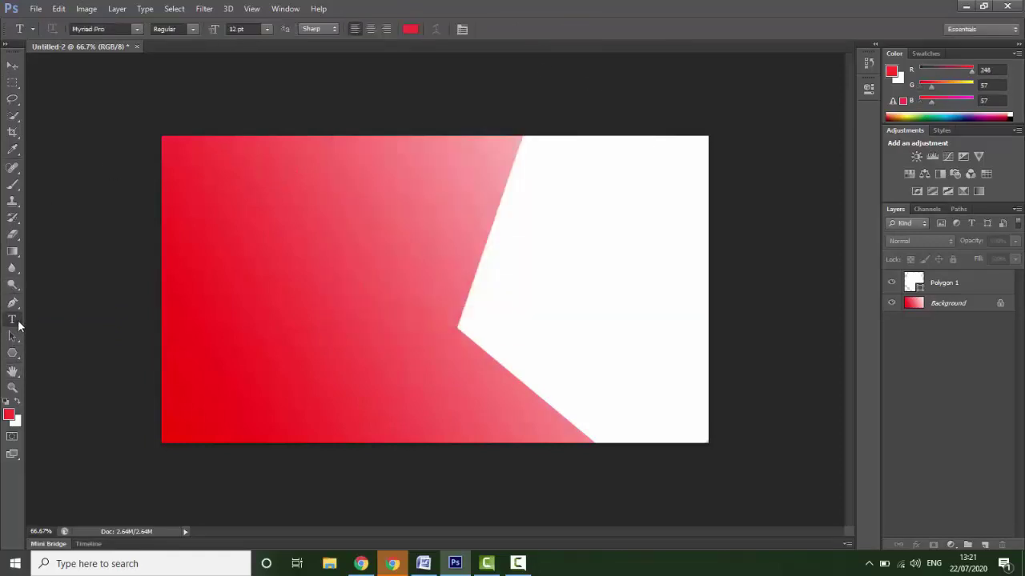
left_click(137, 29)
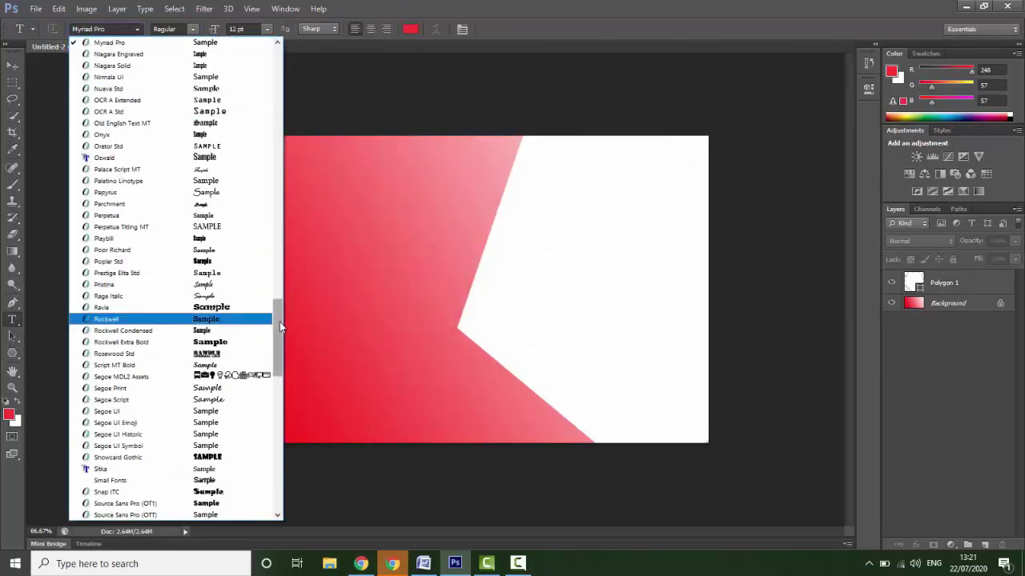
left_click_drag(279, 321, 288, 53)
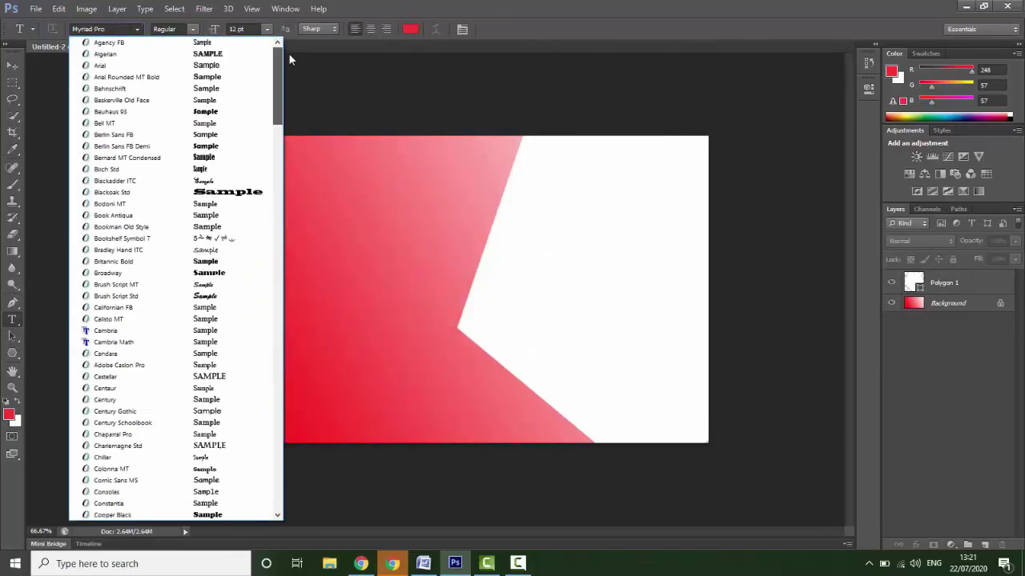
left_click(133, 89)
Add the text "YOUTUBE" and place it in the upper part of the white pentagon, against the canvas's right edge.
left_click(568, 156)
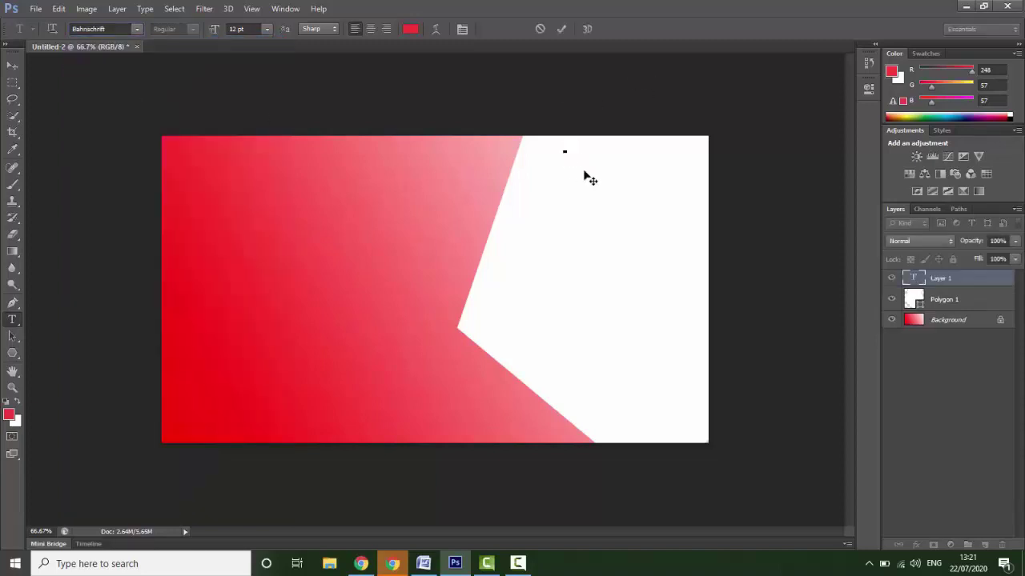
type("YOUTUBE")
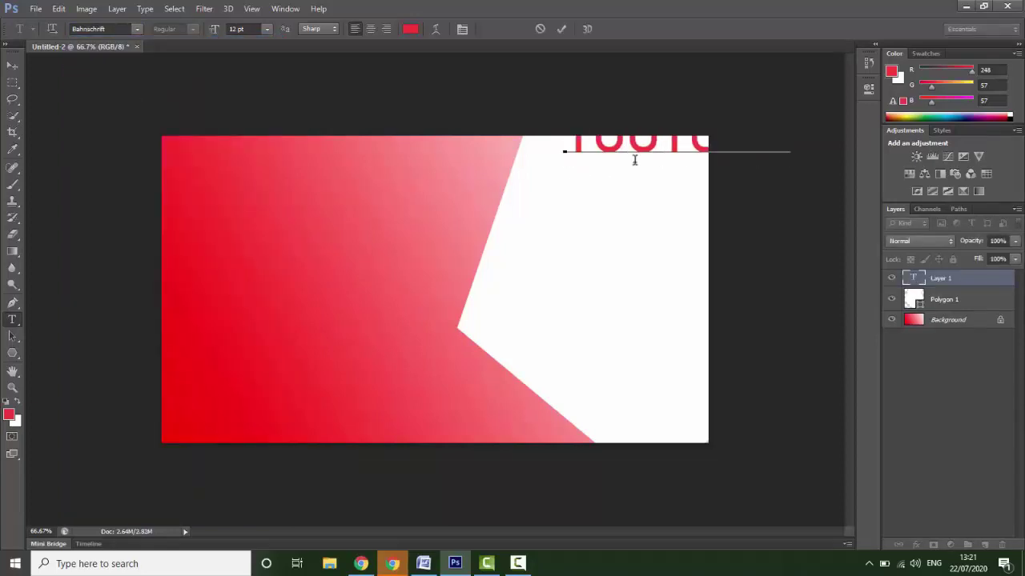
left_click_drag(787, 252, 745, 289)
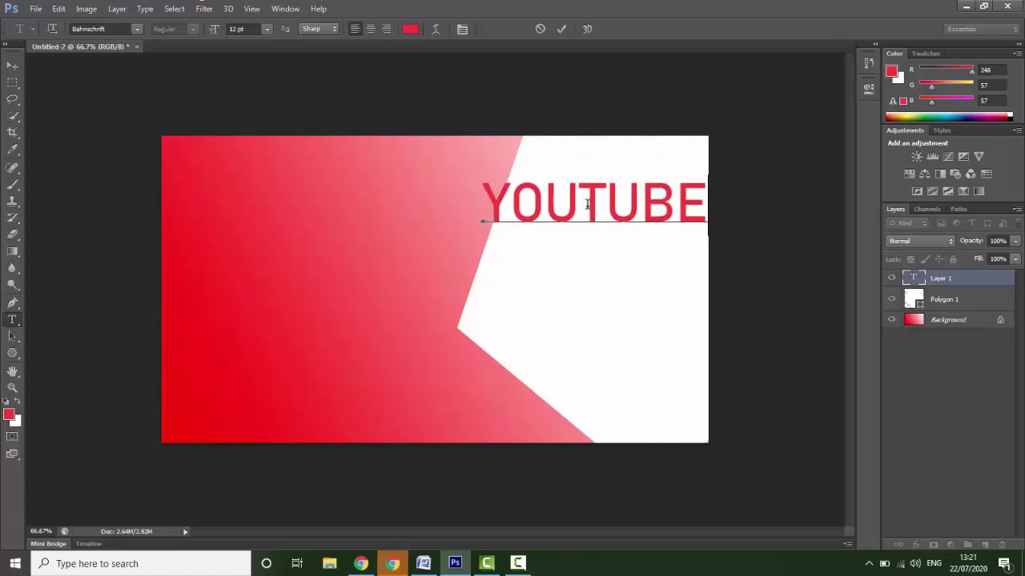
Set the "YOUTUBE" text size to 9 pt and position it within the white area near the canvas's upper-right corner.
key("ctrl+a")
left_click(267, 29)
left_click(273, 118)
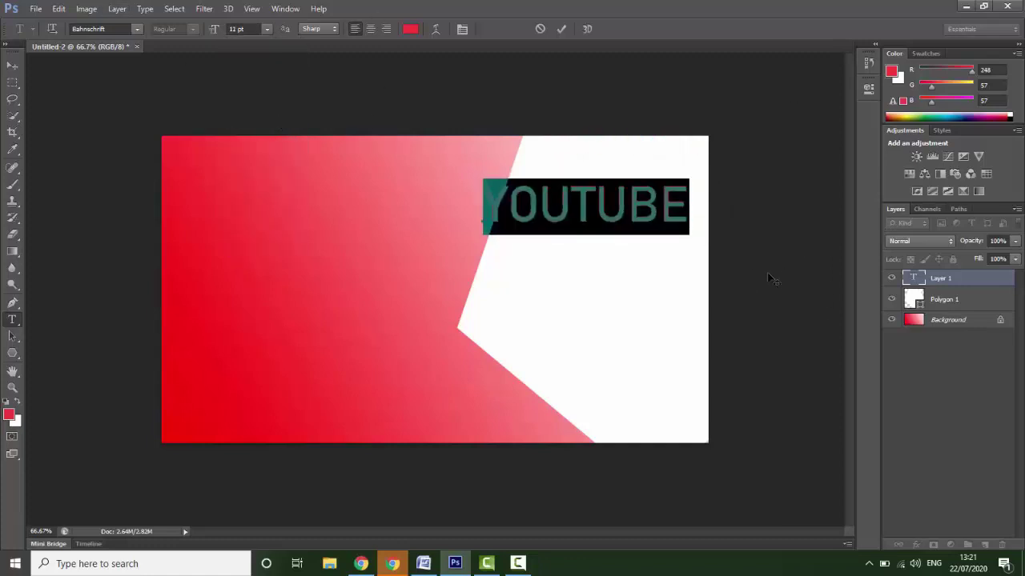
left_click_drag(767, 273, 789, 231)
left_click(267, 28)
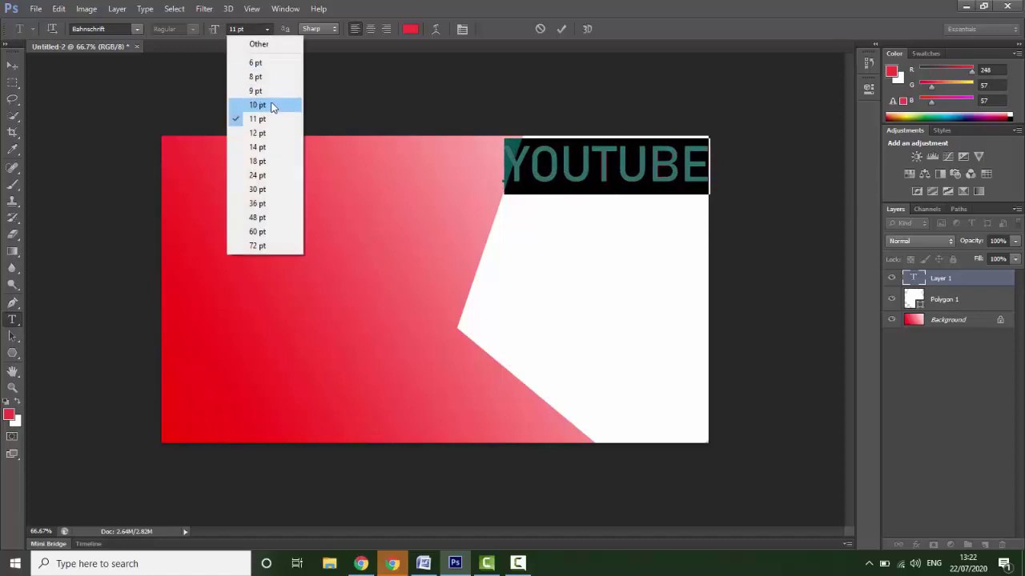
left_click(272, 105)
left_click_drag(696, 203, 713, 207)
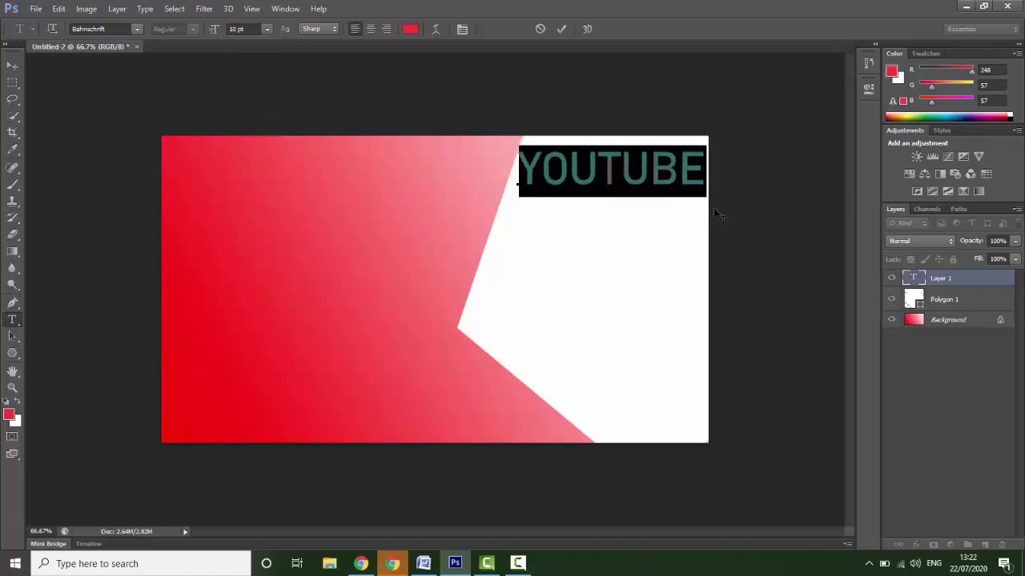
left_click(267, 29)
left_click(276, 61)
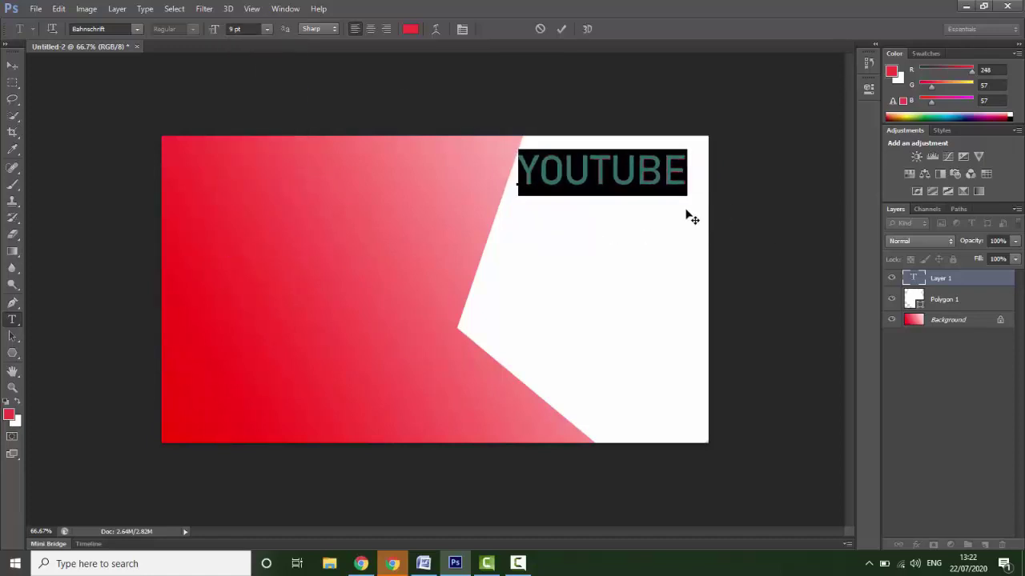
left_click_drag(692, 218, 169, 16)
left_click(640, 176)
left_click(693, 179)
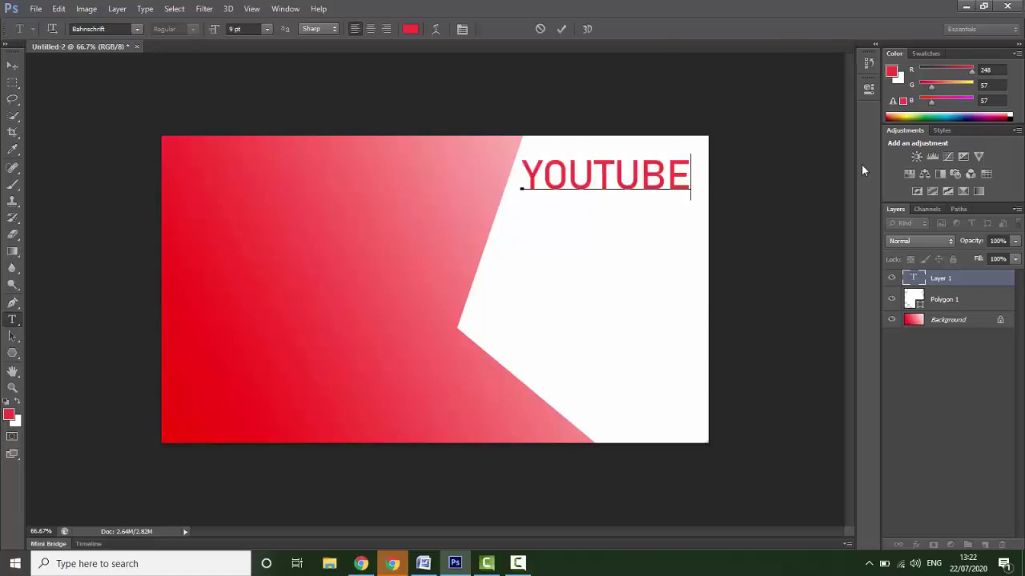
Try to add "CHANNEL" as a second line beneath "YOUTUBE" in the same text layer.
type("Chann")
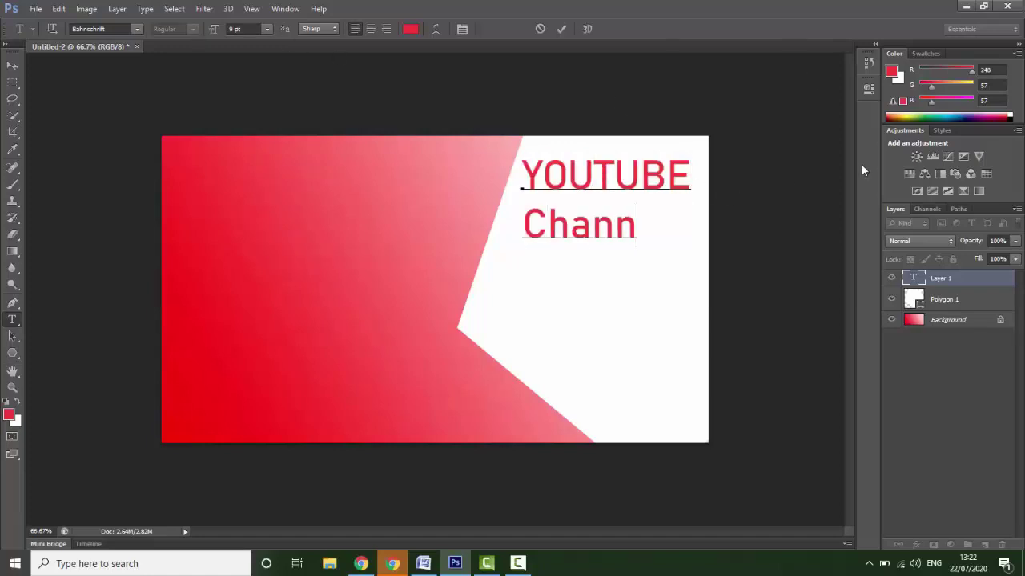
key("BackSpace")
key("BackSpace")
key("BackSpace")
key("BackSpace")
key("BackSpace")
key("BackSpace")
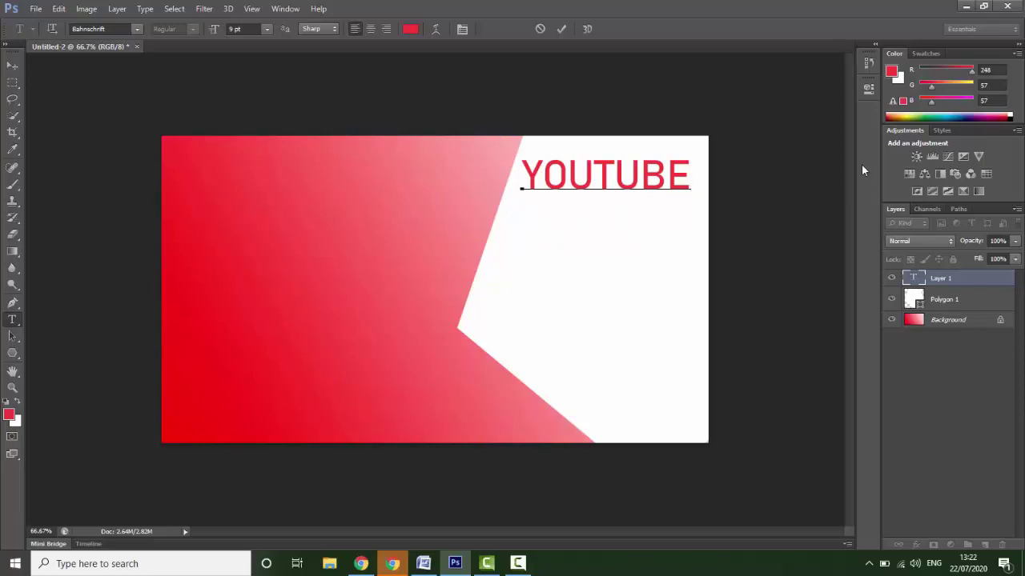
key("Return")
type("Channel")
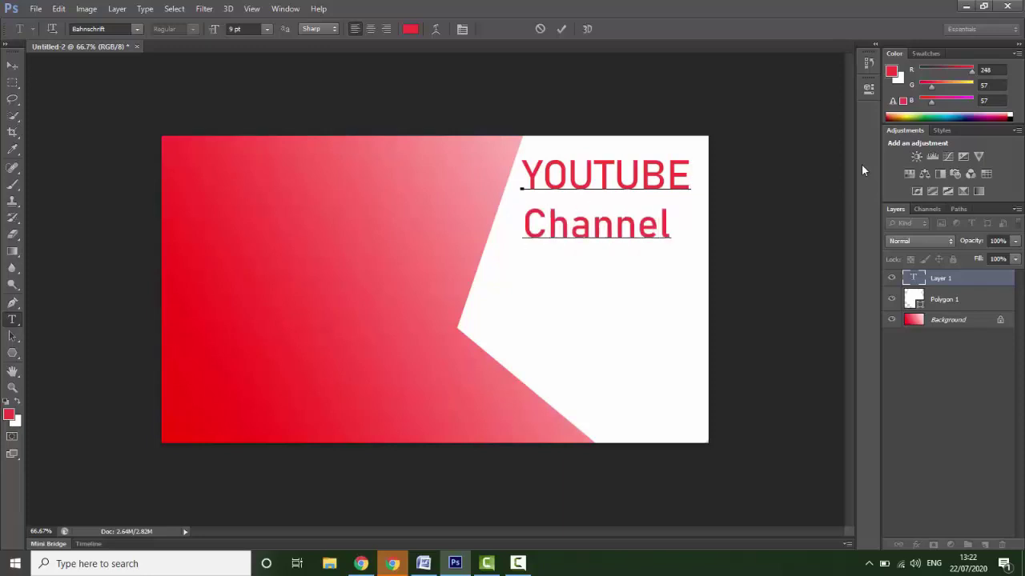
key("BackSpace")
key("BackSpace")
key("BackSpace")
key("BackSpace")
key("BackSpace")
key("BackSpace")
key("BackSpace")
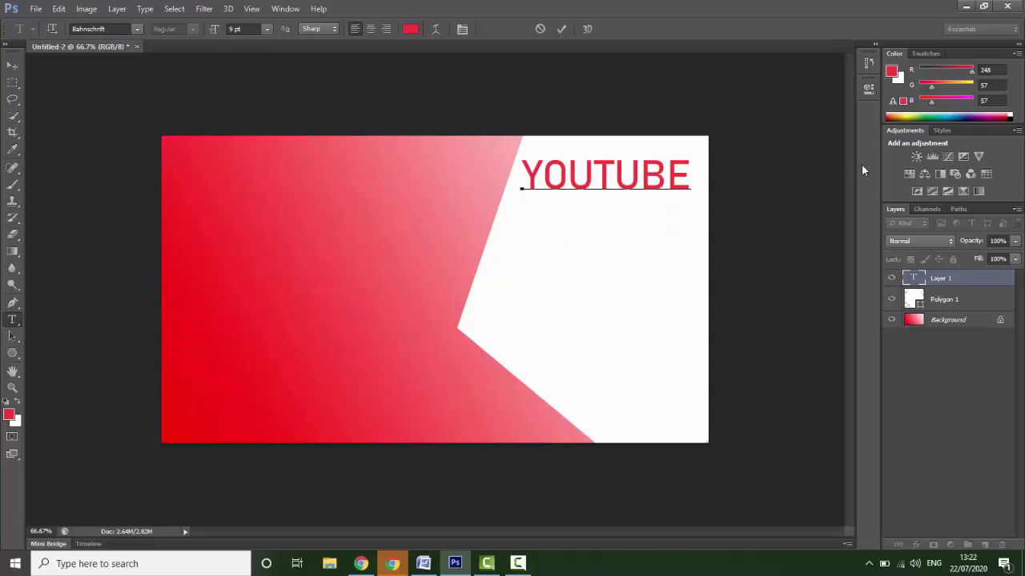
type("CHANNEL")
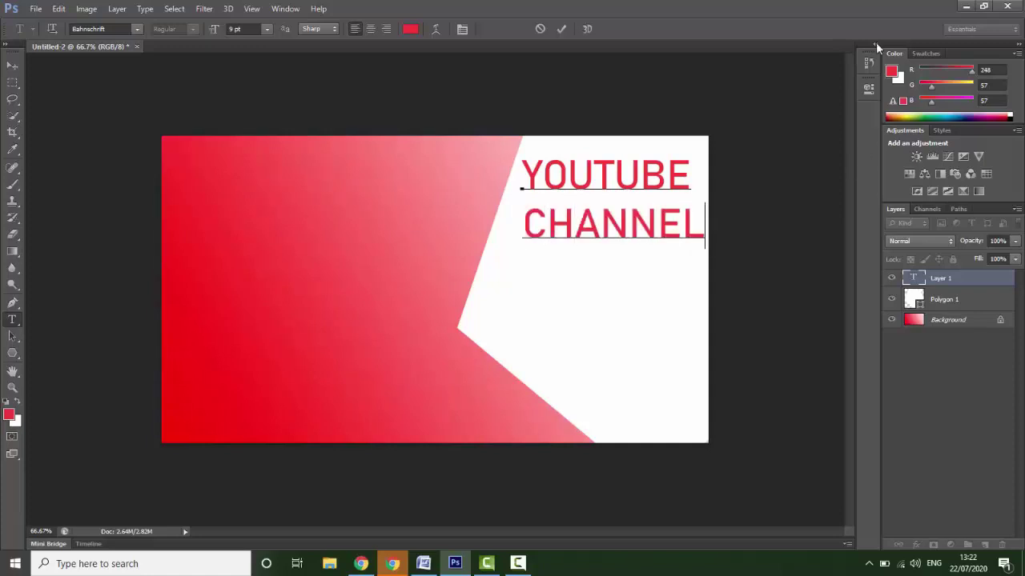
Undo the added second line and commit the "YOUTUBE" text on its own near the canvas's upper-right corner.
left_click_drag(698, 256, 686, 275)
key("ctrl+z")
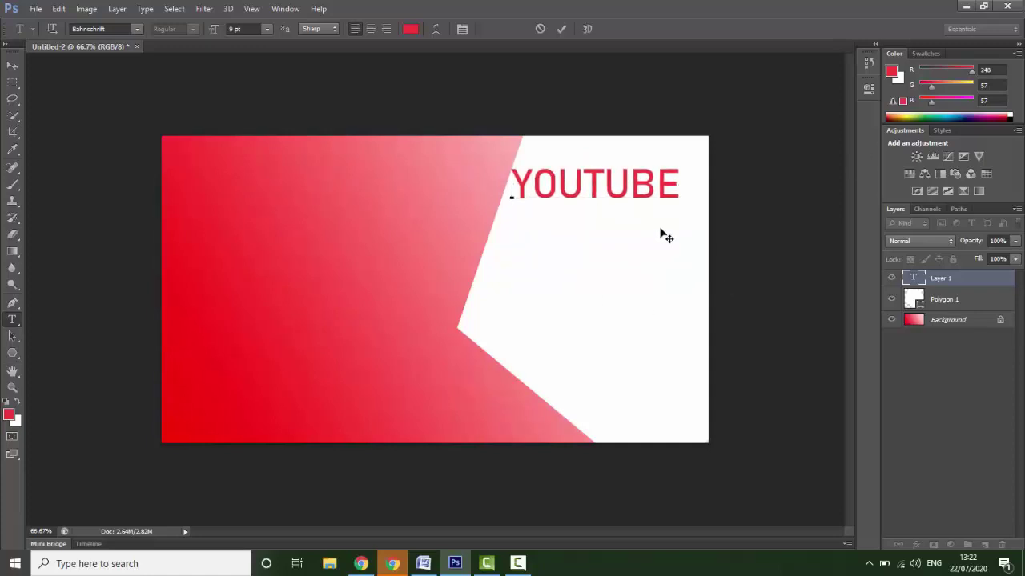
key("ctrl+z")
key("ctrl+Return")
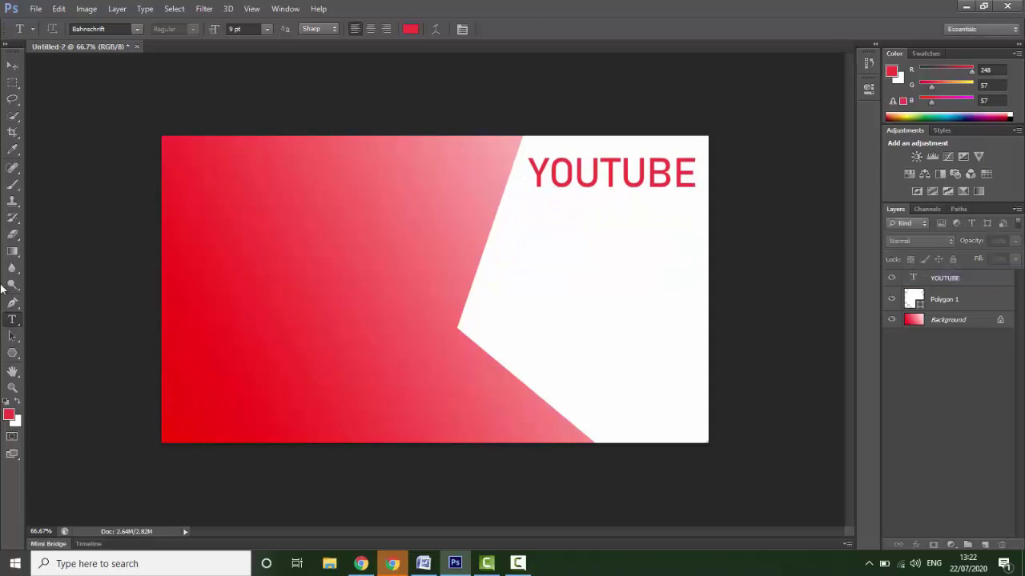
Add a separate text "Channel" below "YOUTUBE" and move its layer to the top of the layer stack.
left_click(926, 323)
left_click(13, 73)
left_click(11, 322)
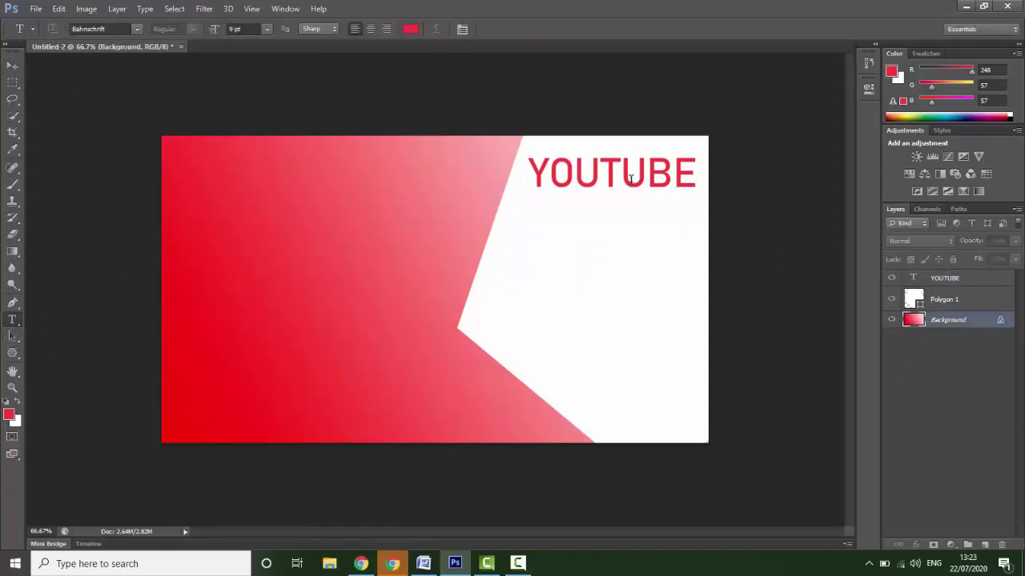
left_click(536, 226)
type("______")
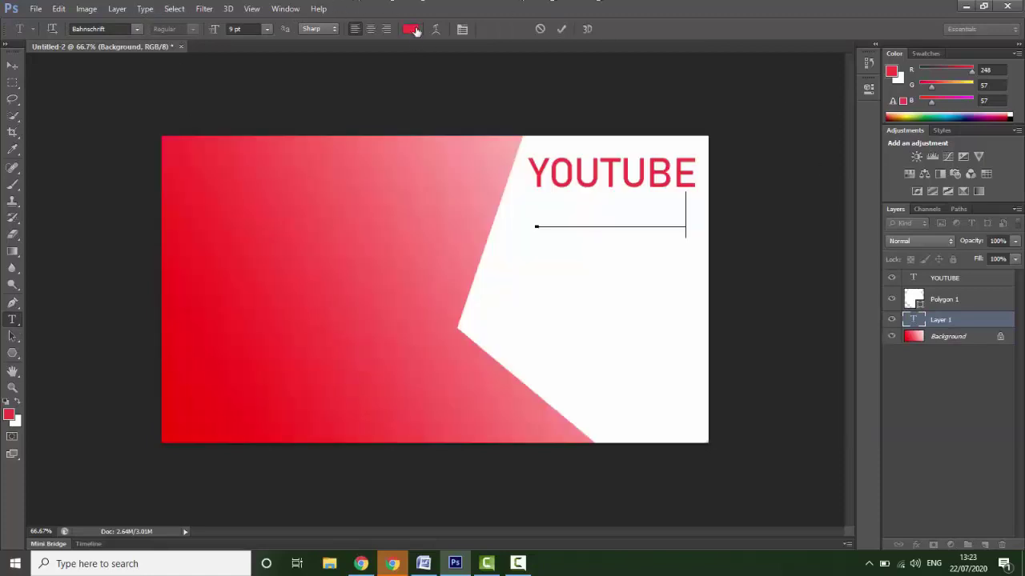
double_click(629, 222)
type("Channel")
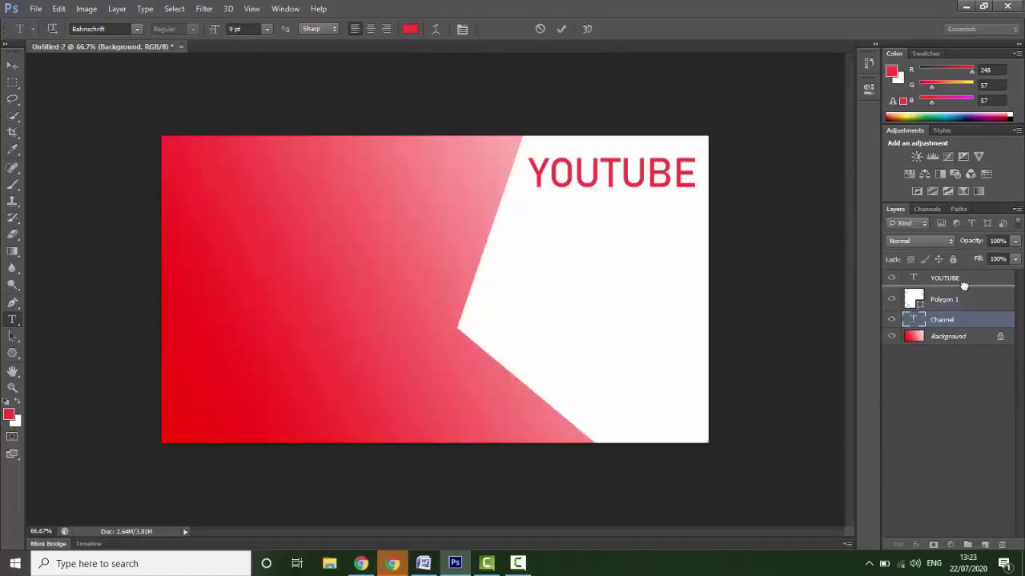
mouse_move(964, 285)
left_mouse_down()
mouse_move(958, 299)
mouse_move(957, 277)
left_mouse_up()
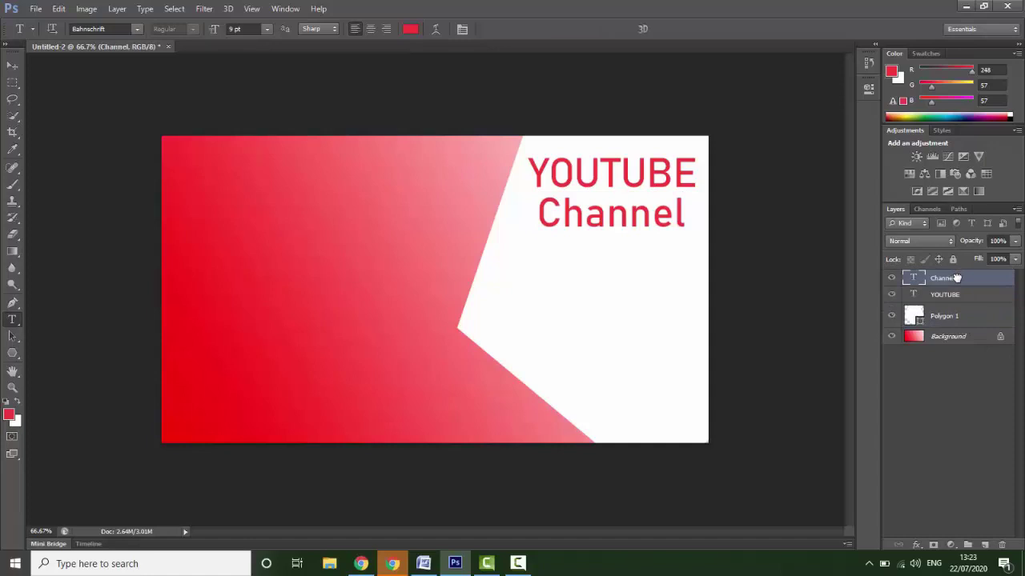
Set the "Channel" text's colour to blue #393ef8.
double_click(608, 218)
left_click(410, 29)
left_click(518, 198)
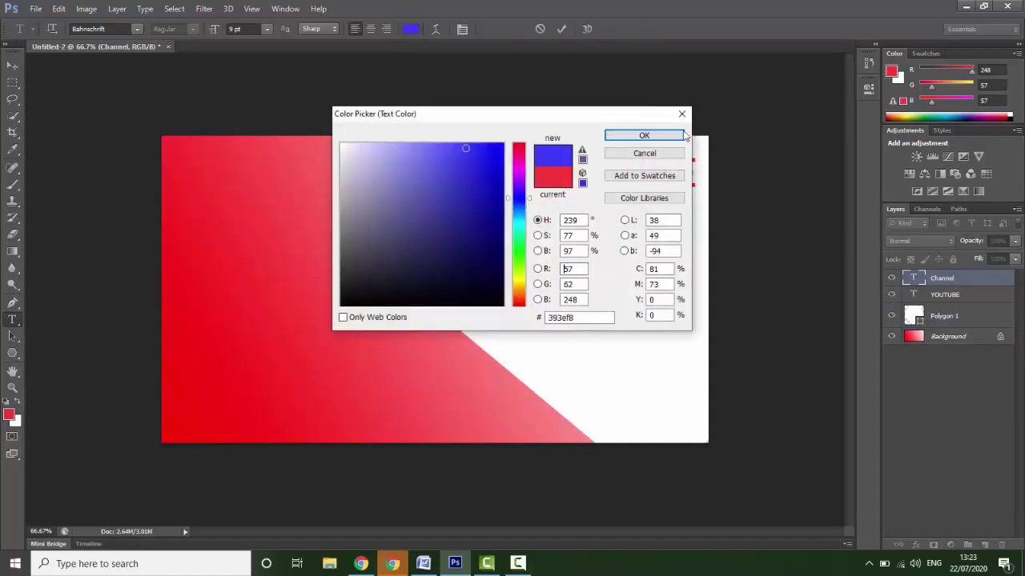
left_click(644, 135)
Change the blue text to capitals, "CHANNEL", and shift it down and left to fit inside the white area.
left_click(686, 217)
key("BackSpace")
key("Left")
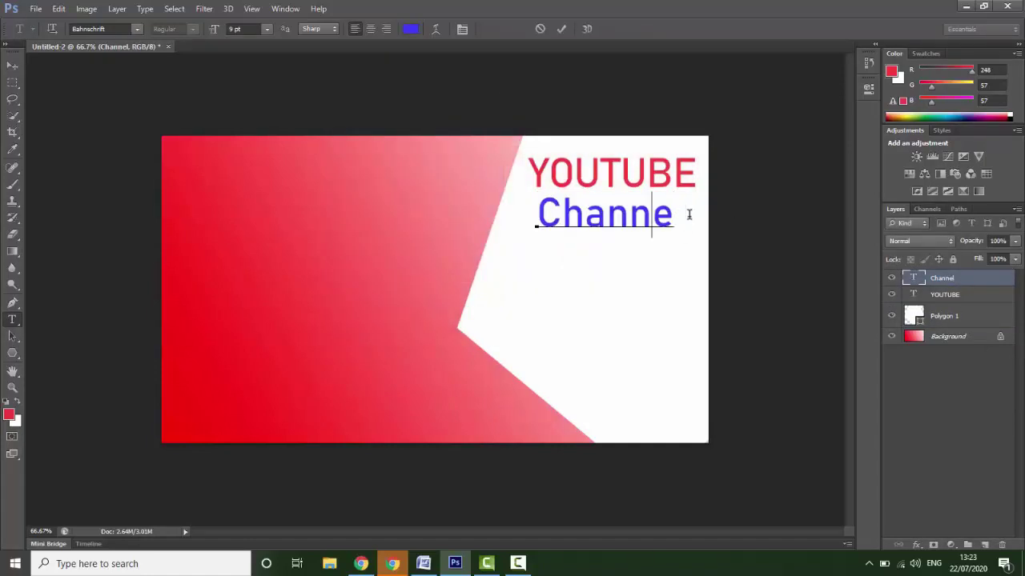
key("Delete")
key("BackSpace")
key("BackSpace")
key("BackSpace")
key("BackSpace")
type("Ha")
key("BackSpace")
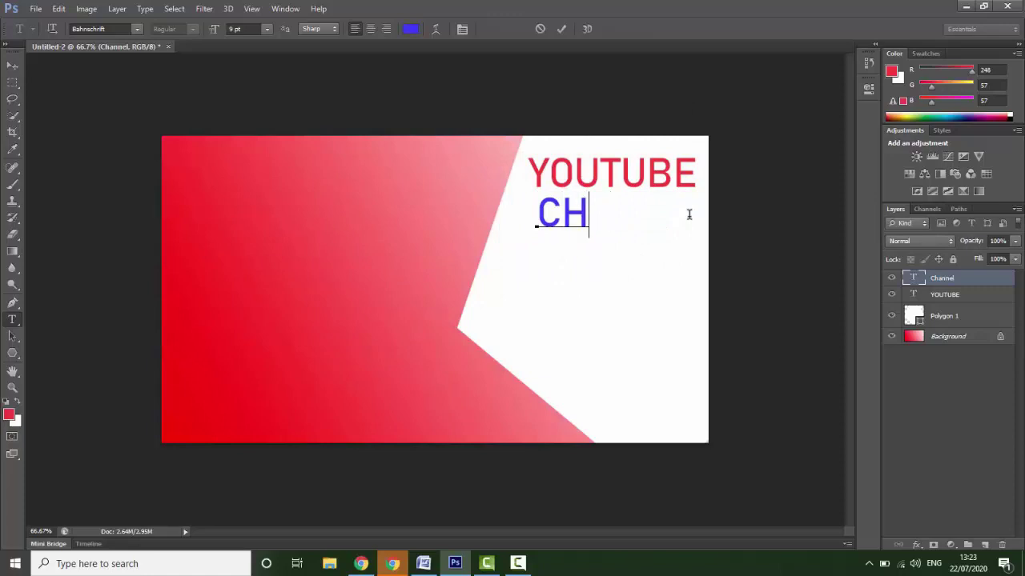
type("ANNEL")
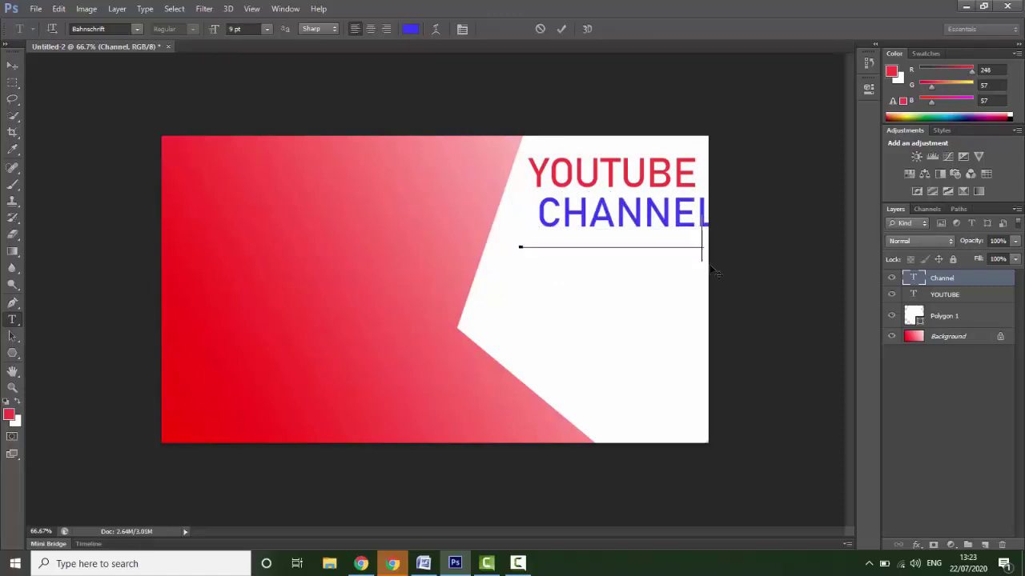
left_click_drag(733, 244, 718, 261)
Try the fonts Arial and Bodoni MT on the "CHANNEL" text.
key("ctrl+a")
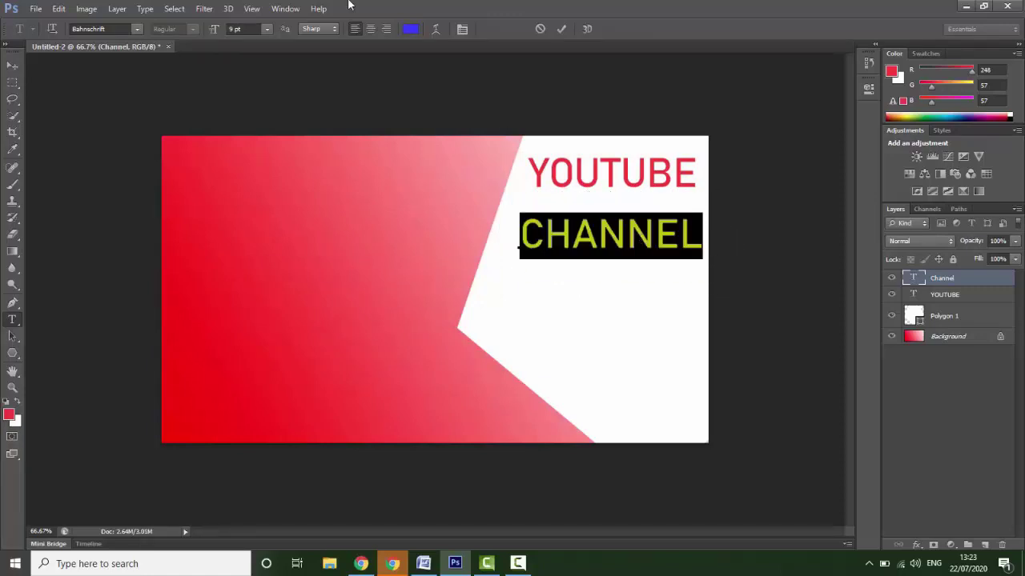
left_click(135, 30)
scroll(227, 56, "up", 2)
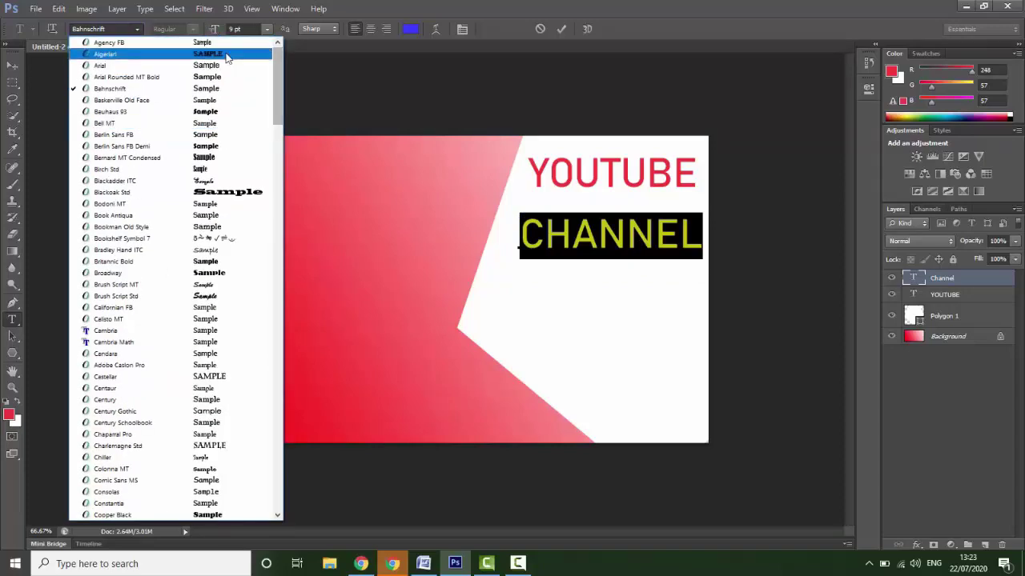
left_click(228, 67)
left_click(137, 29)
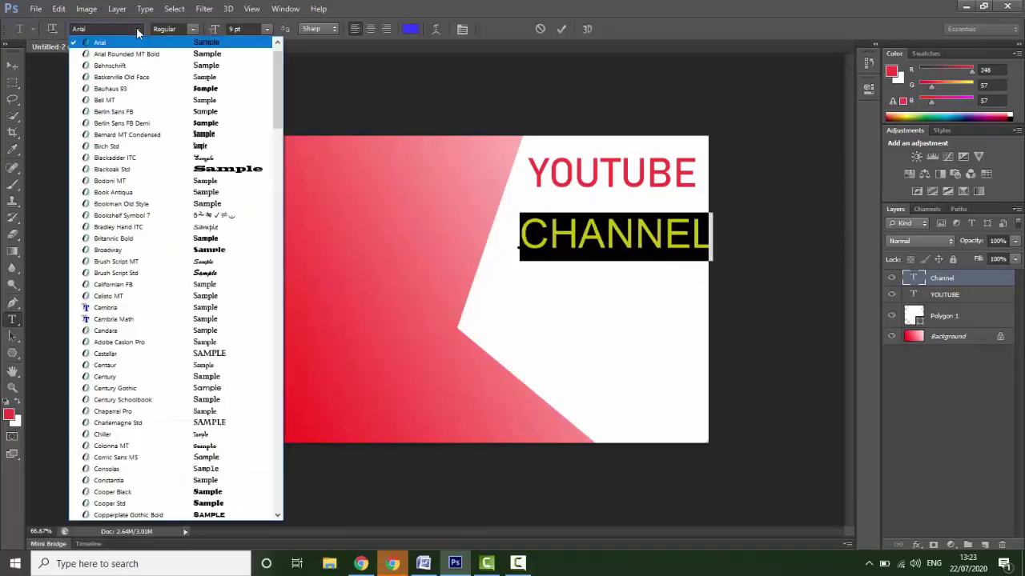
left_click(210, 183)
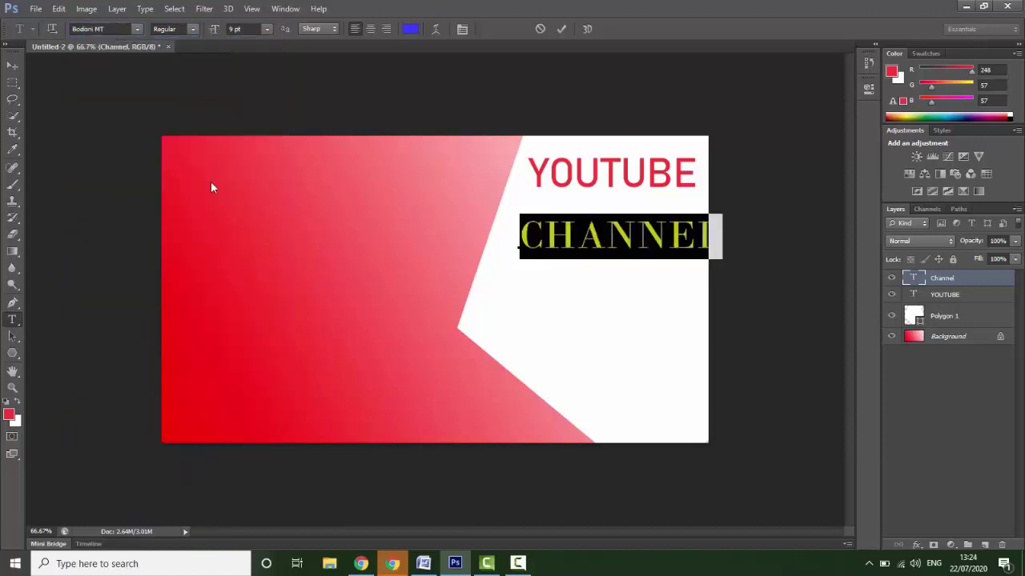
left_click(617, 232)
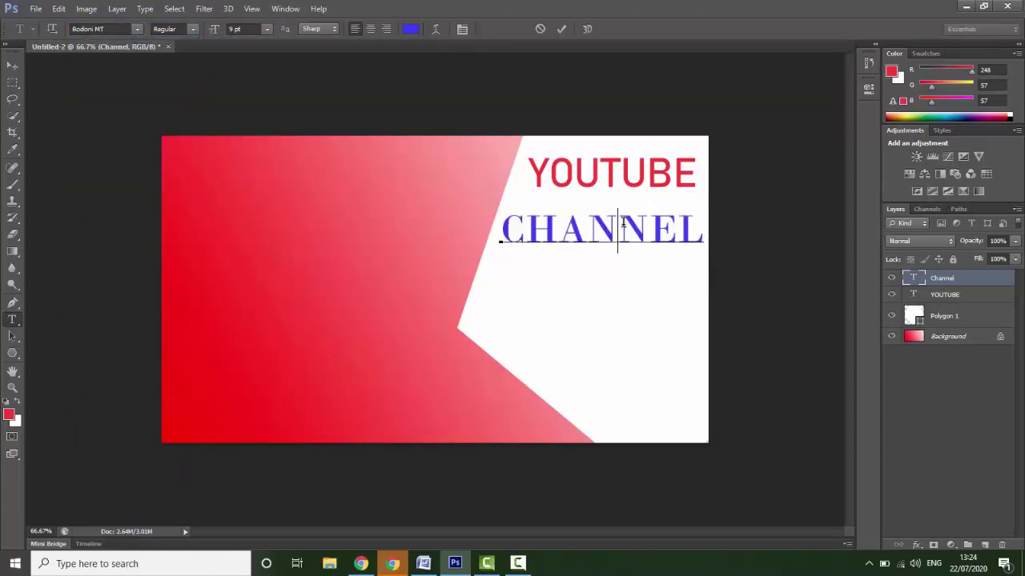
Set the "CHANNEL" text to the Candara font at 8 pt and commit it.
double_click(630, 226)
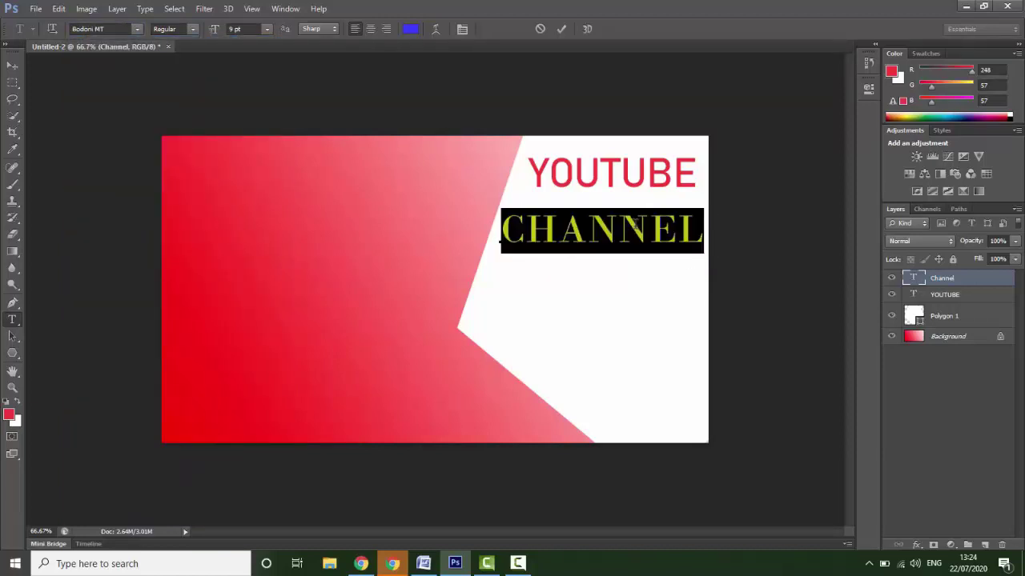
left_click(136, 30)
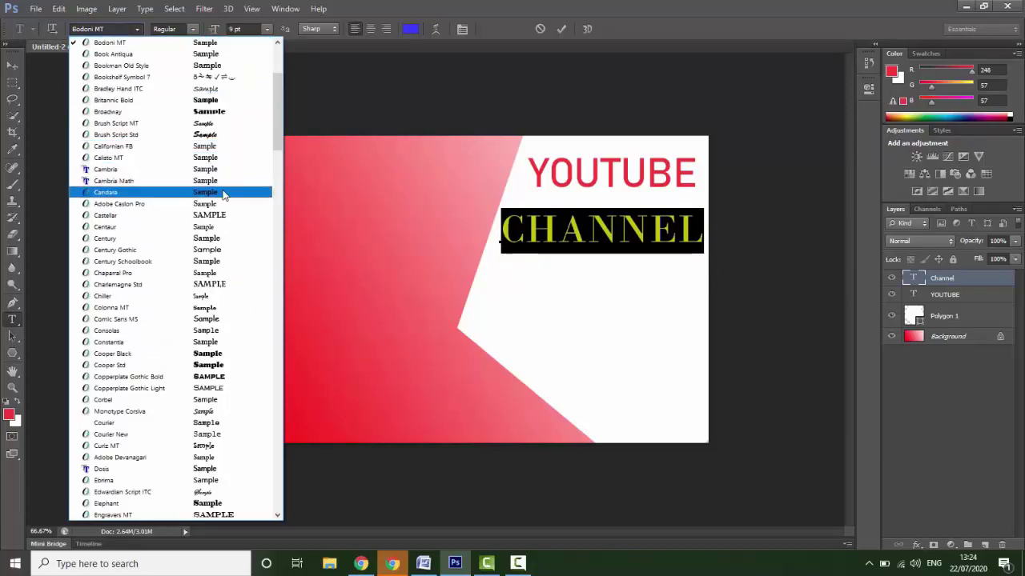
left_click(255, 196)
left_click_drag(686, 266, 708, 262)
left_click(267, 29)
left_click(254, 75)
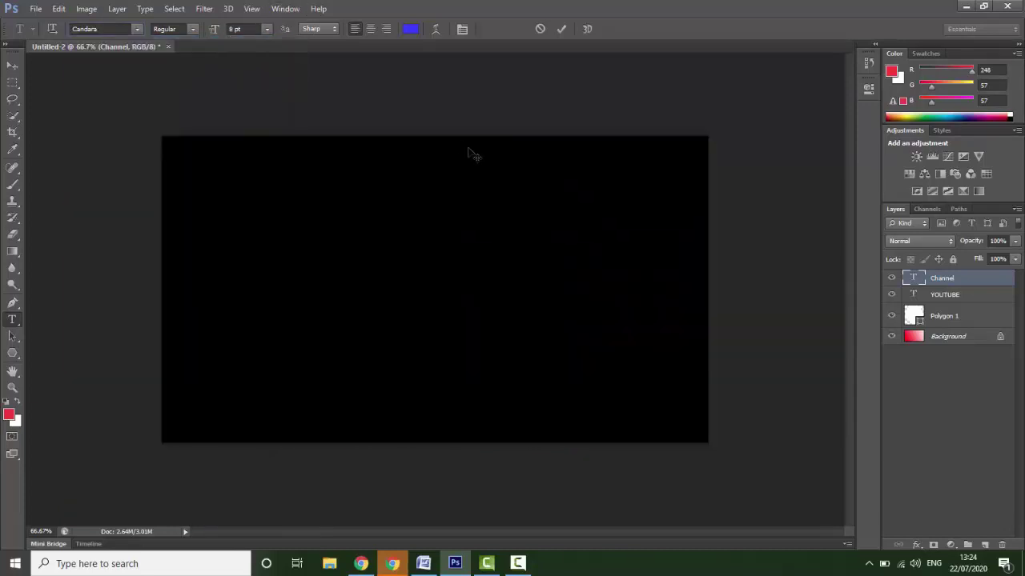
left_click(957, 431)
key("v")
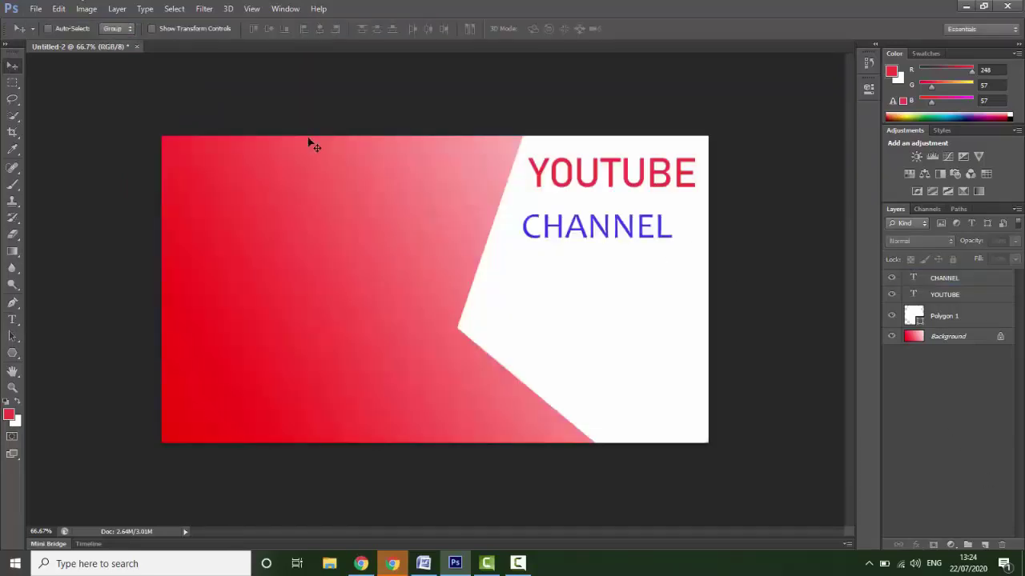
Move the "CHANNEL" text slightly to the right so it sits centred beneath "YOUTUBE".
left_click(595, 233)
key("Return")
left_click(629, 229, "ctrl")
mouse_move(596, 234)
left_mouse_down()
mouse_move(618, 233)
mouse_move(608, 230)
left_mouse_up()
Apply a black 2 px outside Stroke to the "CHANNEL" text layer.
left_click(916, 544)
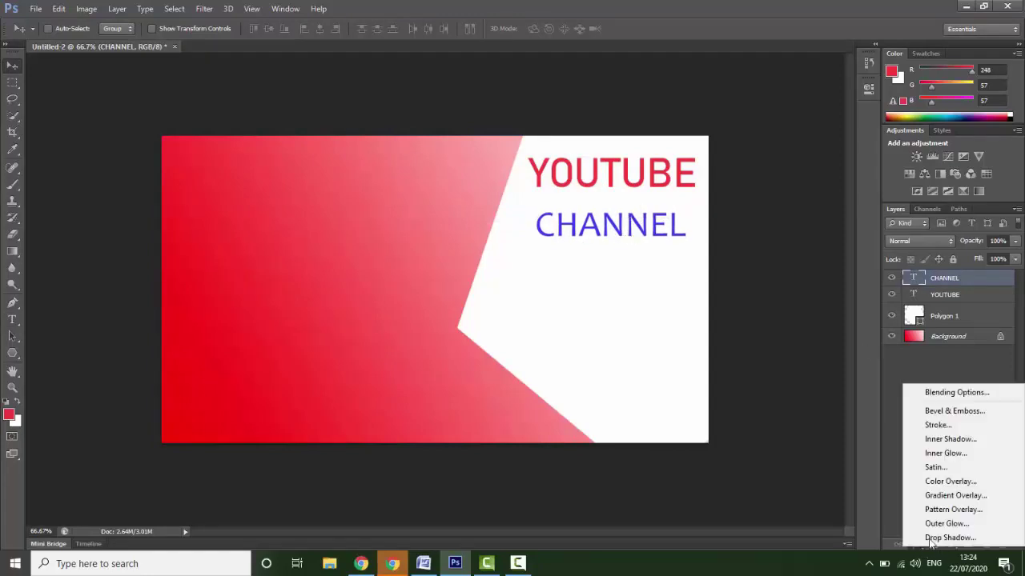
left_click(960, 424)
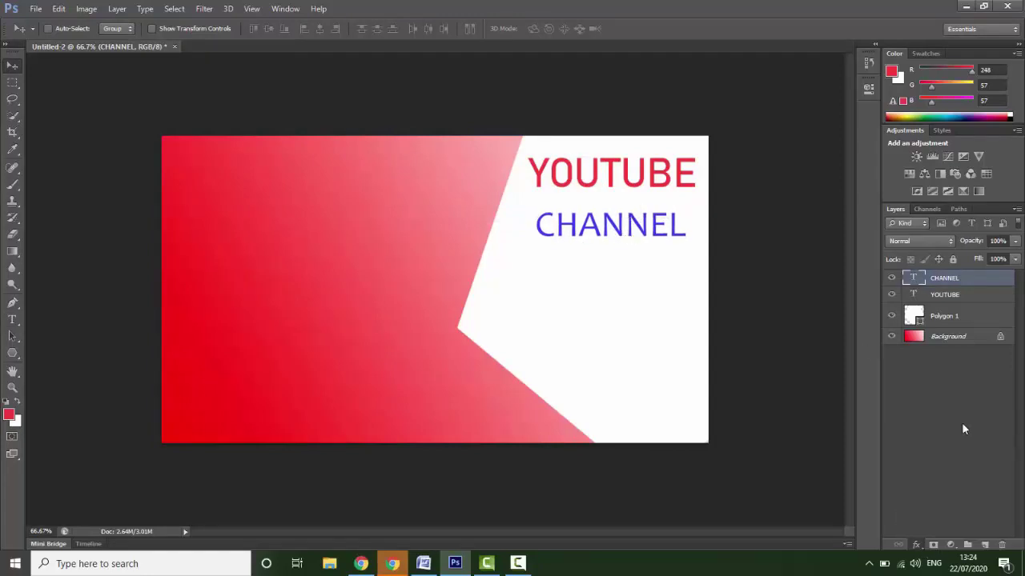
left_click_drag(546, 93, 925, 157)
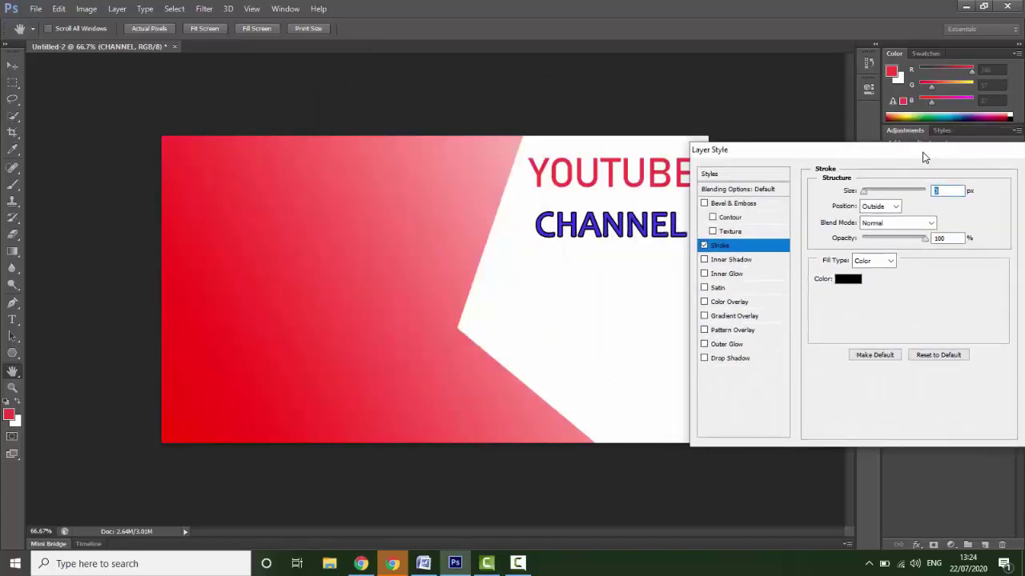
double_click(935, 192)
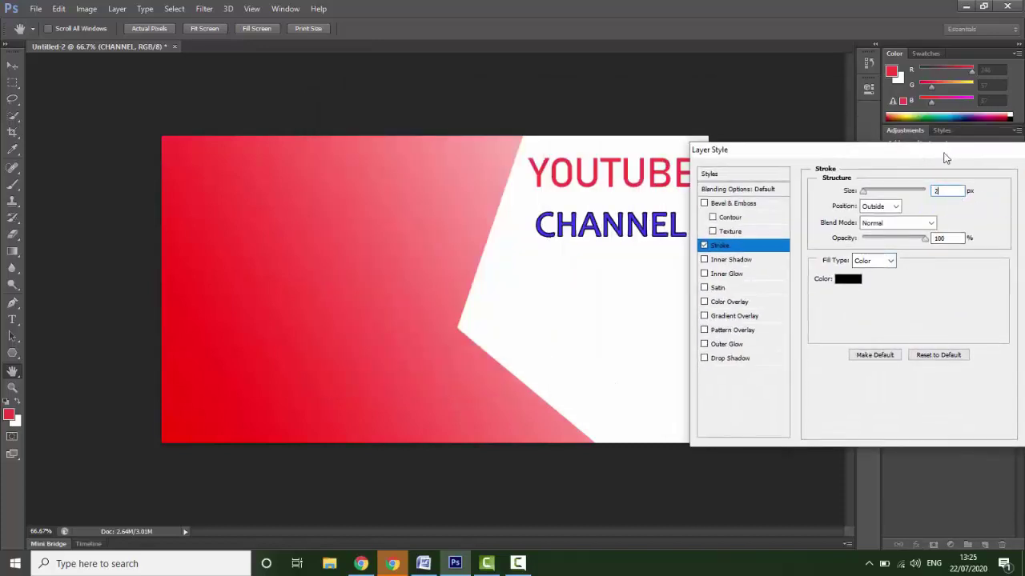
left_click_drag(768, 150, 700, 182)
key("Return")
Apply a black 2 px outside Stroke to the "YOUTUBE" text layer.
left_click(953, 319)
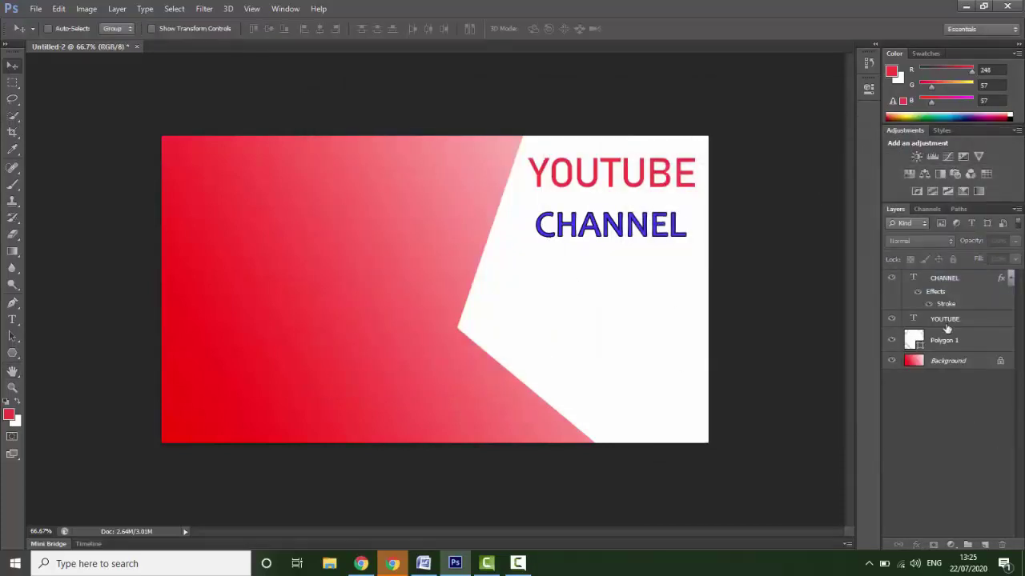
left_click(929, 546)
key("ctrl+z")
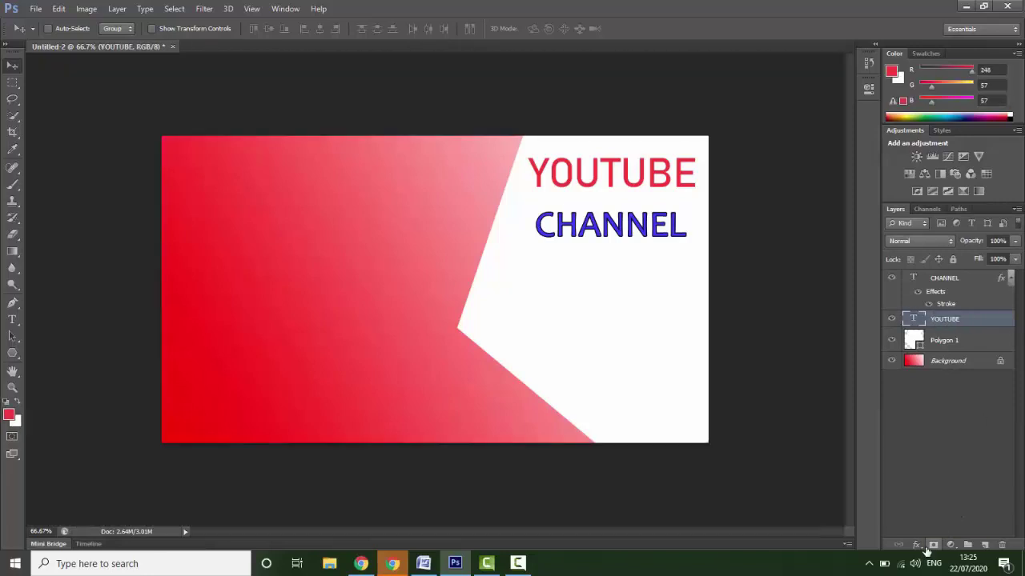
left_click(917, 545)
left_click(953, 422)
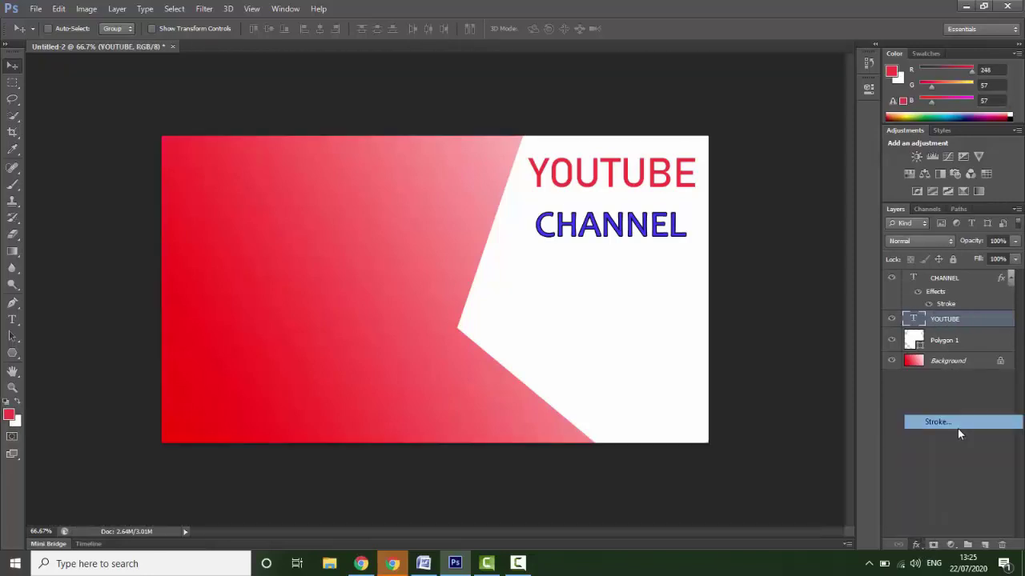
left_click_drag(798, 170, 796, 270)
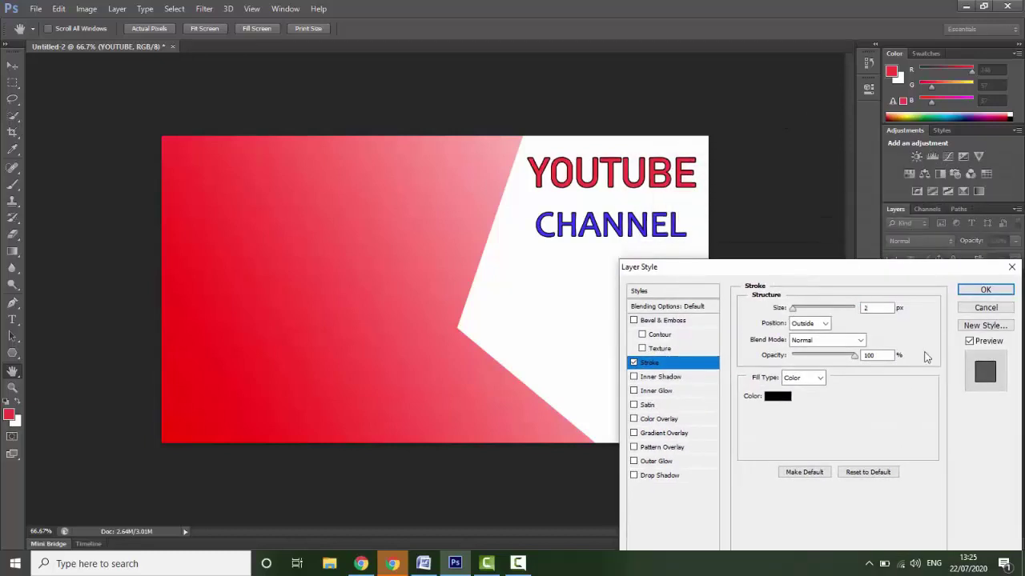
left_click(985, 290)
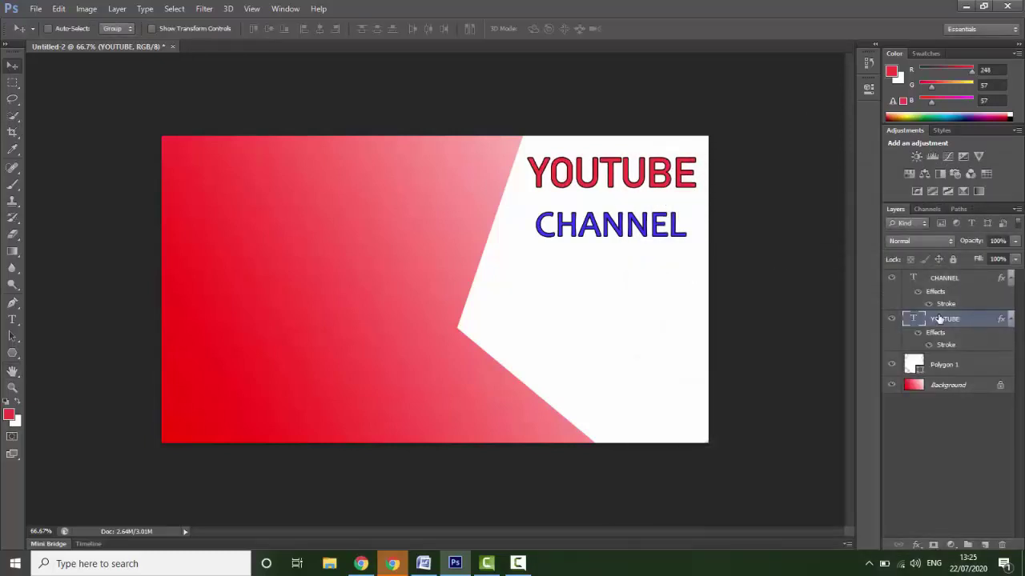
Add a Drop Shadow effect to the "YOUTUBE" text layer, leaving Inner Shadow off.
left_click(917, 545)
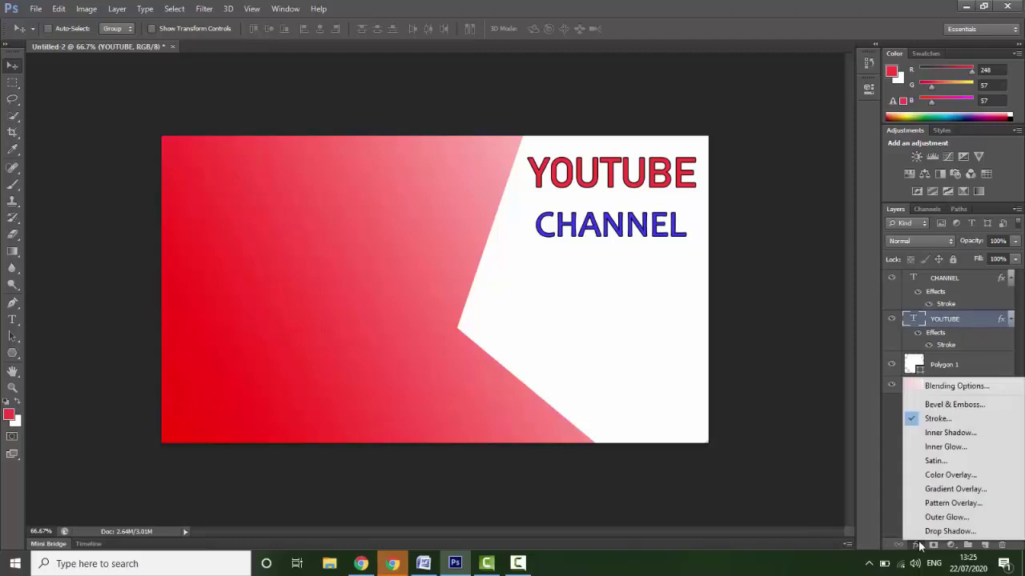
left_click(955, 431)
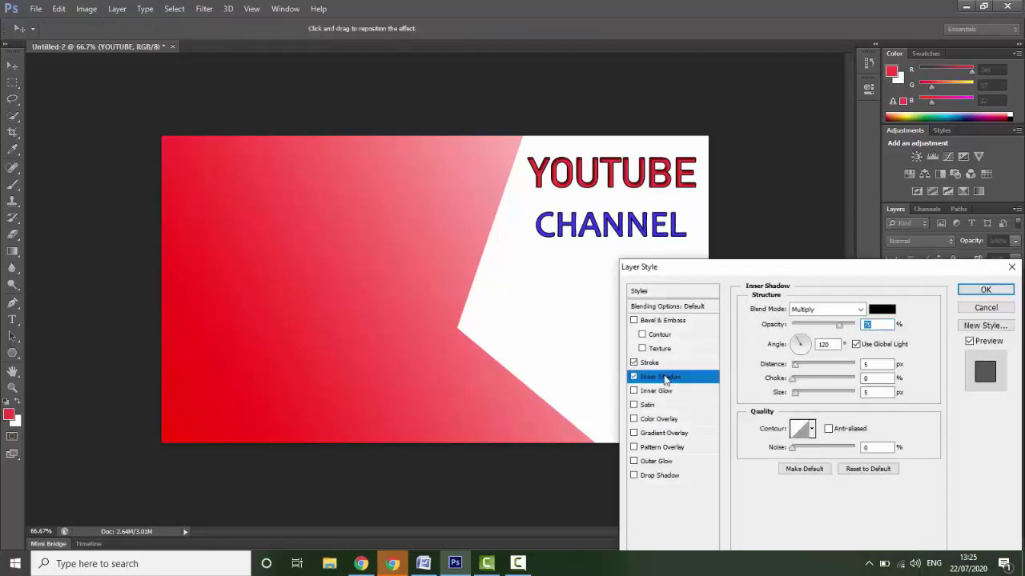
left_click(633, 377)
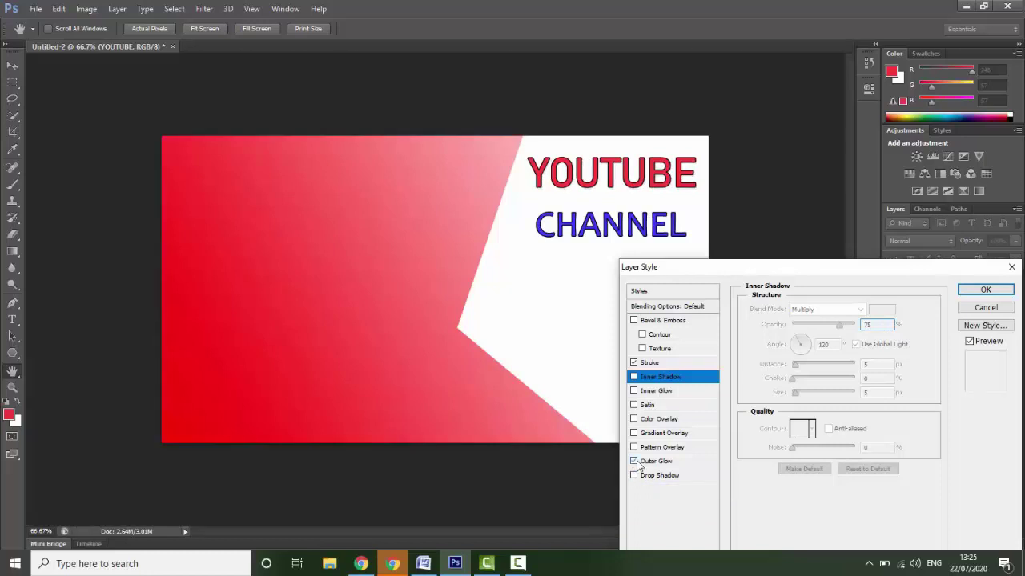
left_click(634, 476)
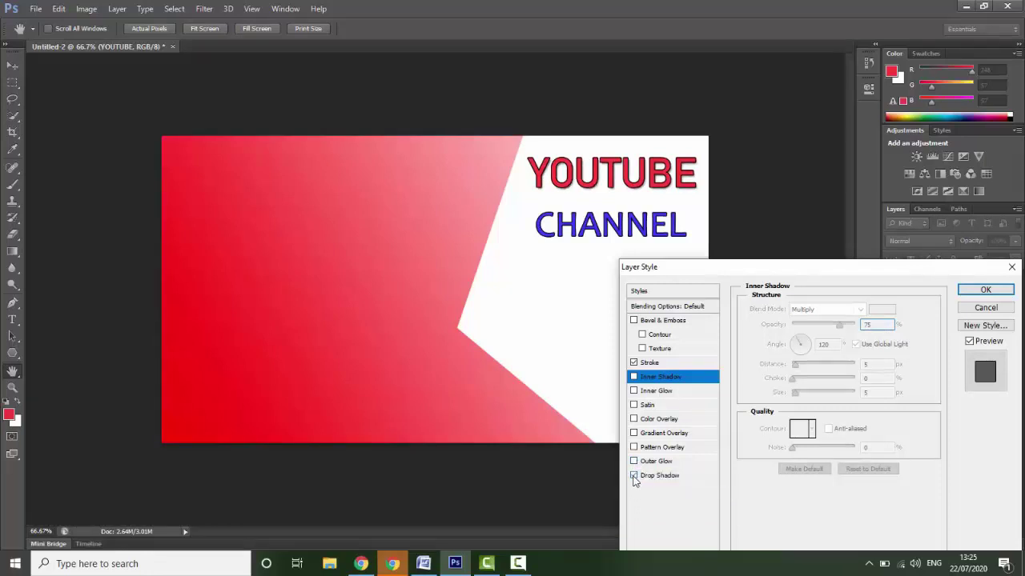
left_click(987, 292)
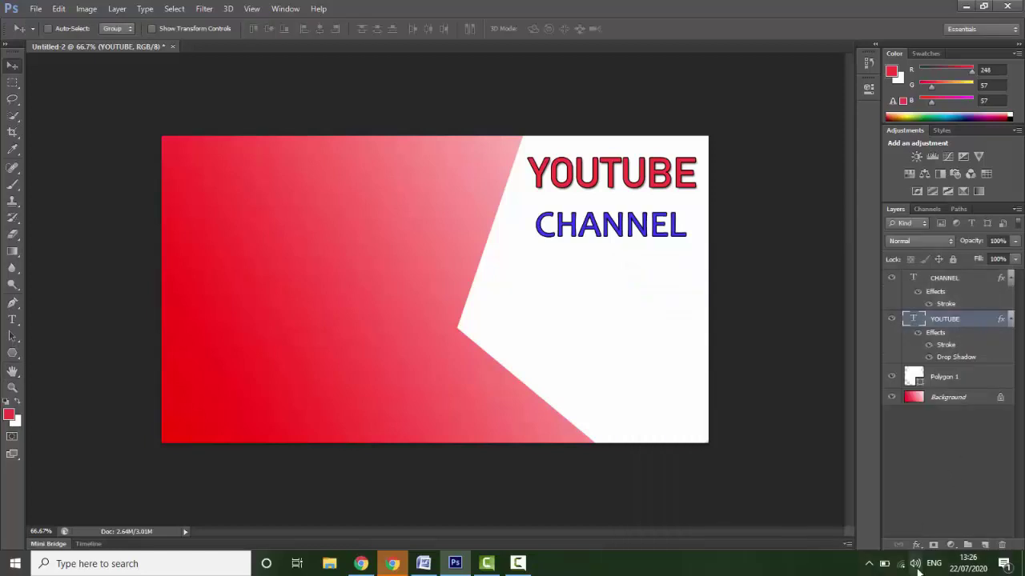
Add a Drop Shadow effect to the "CHANNEL" text layer, leaving Inner Shadow off.
left_click(940, 280)
left_click(920, 547)
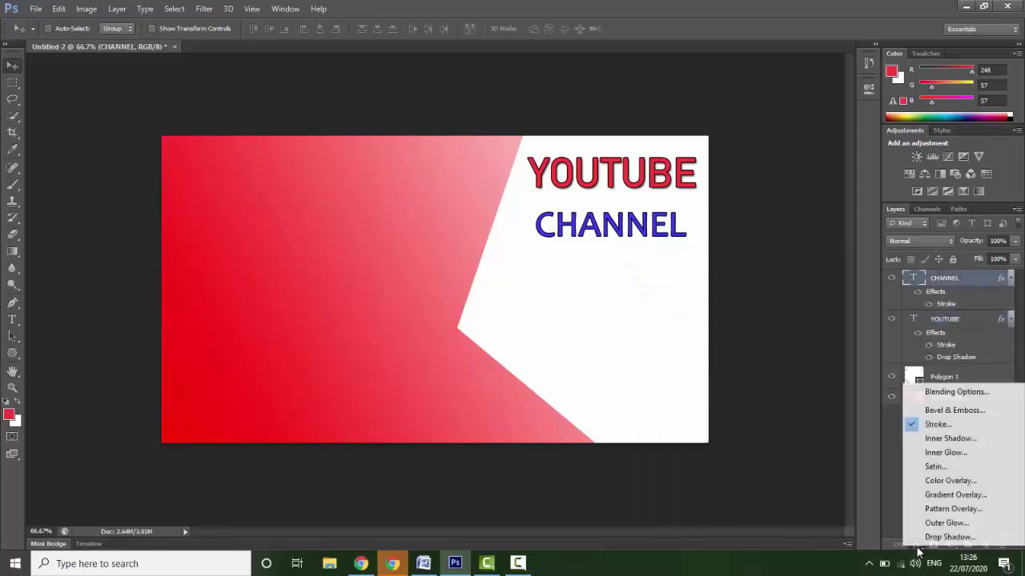
left_click(951, 439)
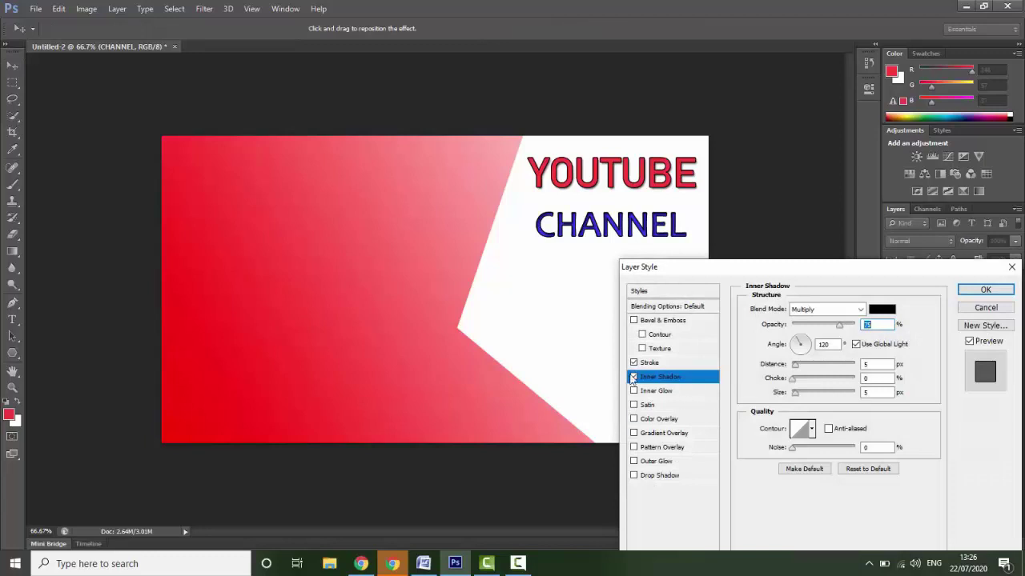
left_click(634, 377)
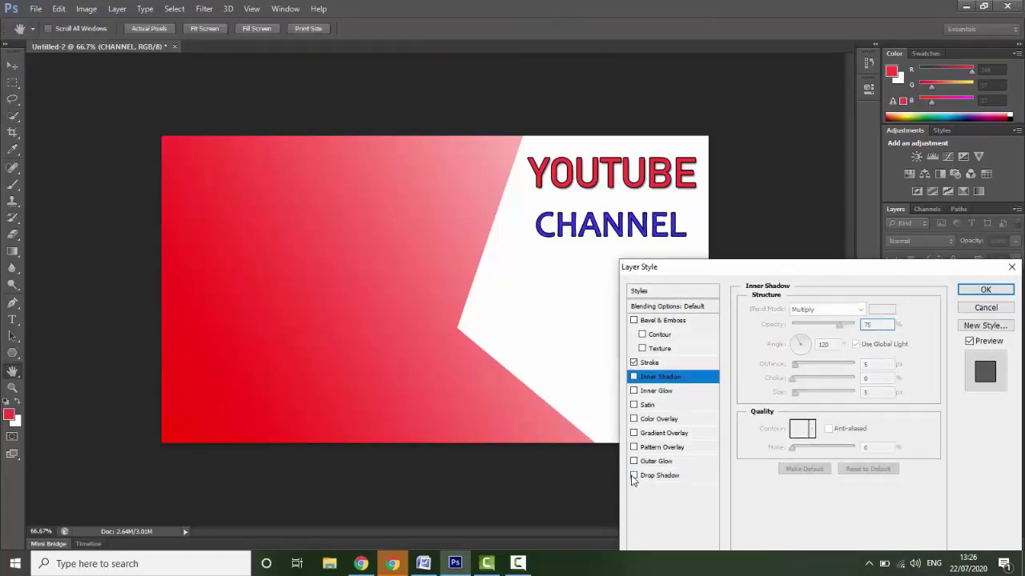
left_click(633, 476)
left_click(985, 289)
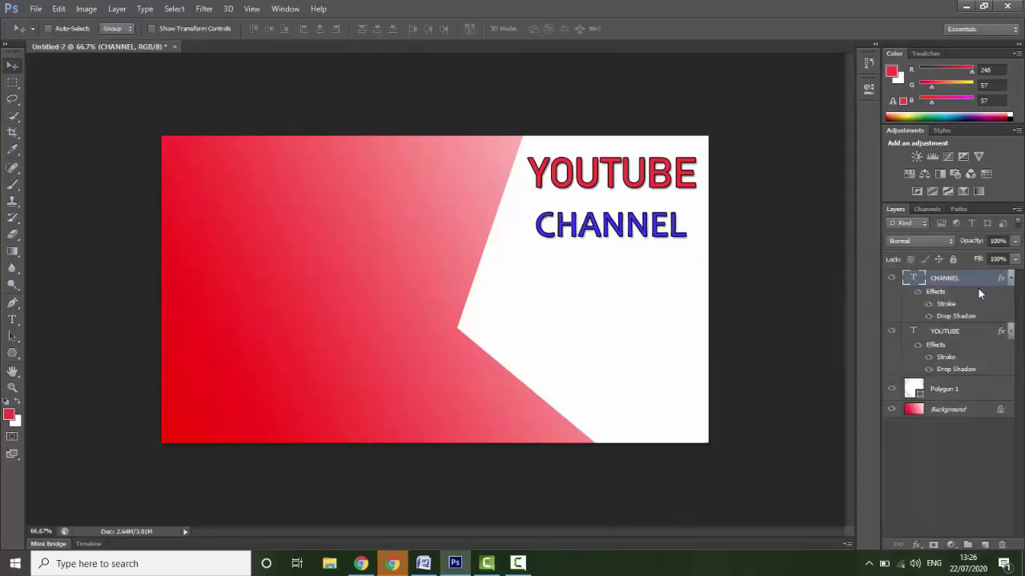
Add a new text line reading "Comlete Setting" below "CHANNEL" and select all of its text.
left_click(12, 319)
left_click(503, 282)
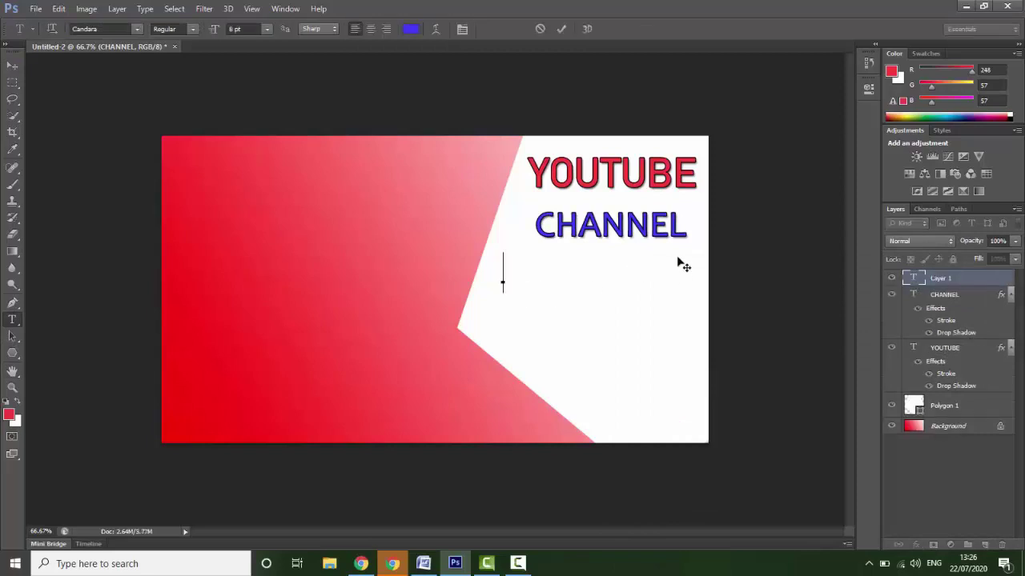
type("Comlete ")
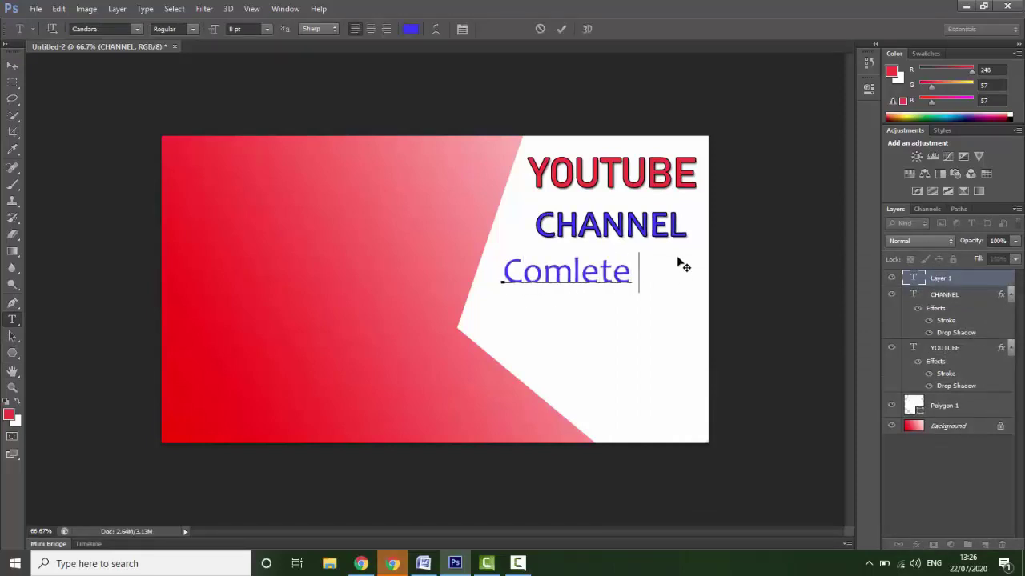
type("Setti")
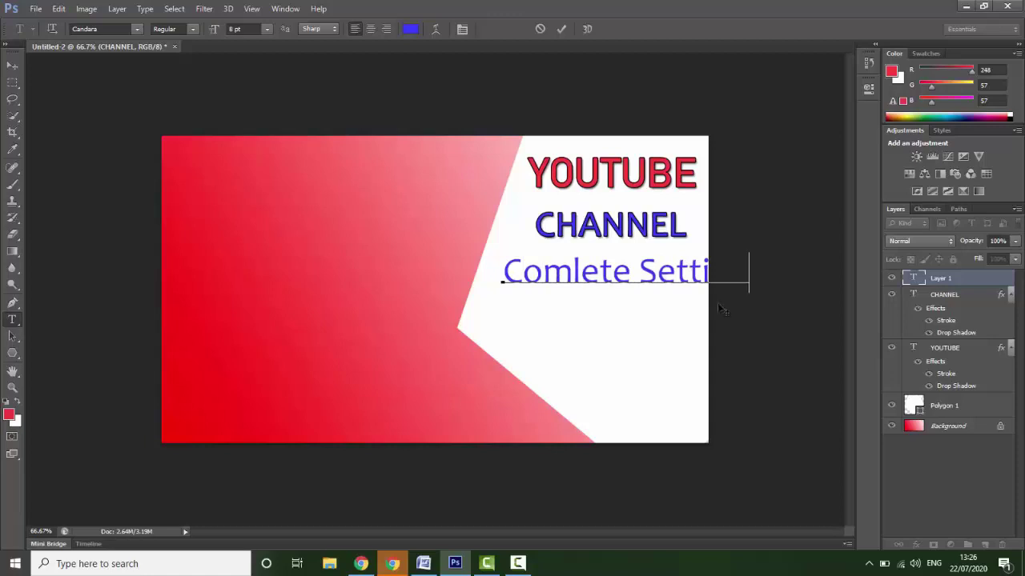
left_click_drag(752, 305, 467, 314)
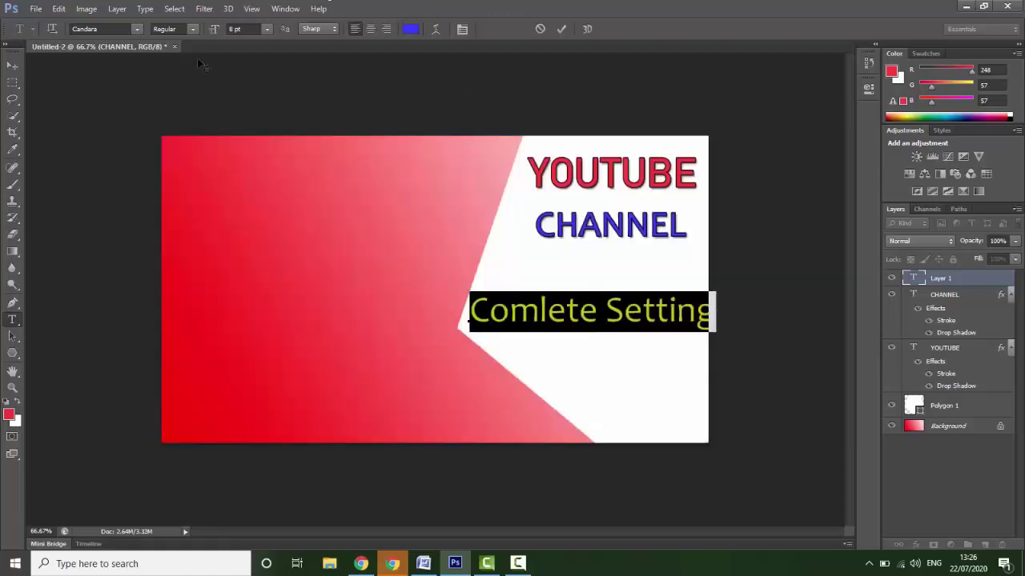
Set the "Comlete Setting" text to the Ebrima font at 6.5 pt.
left_click(138, 29)
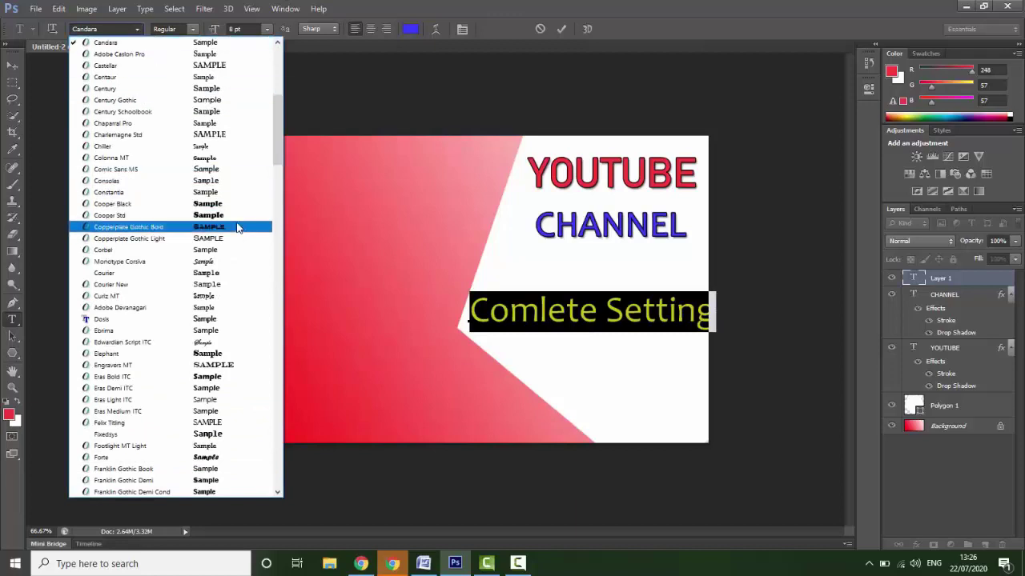
left_click(235, 331)
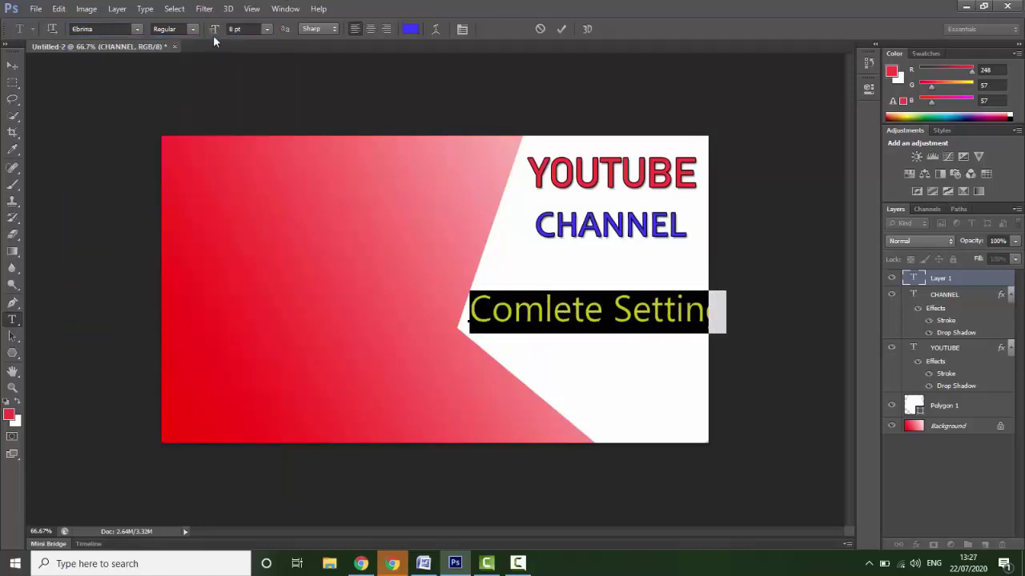
left_click(266, 28)
left_click(264, 63)
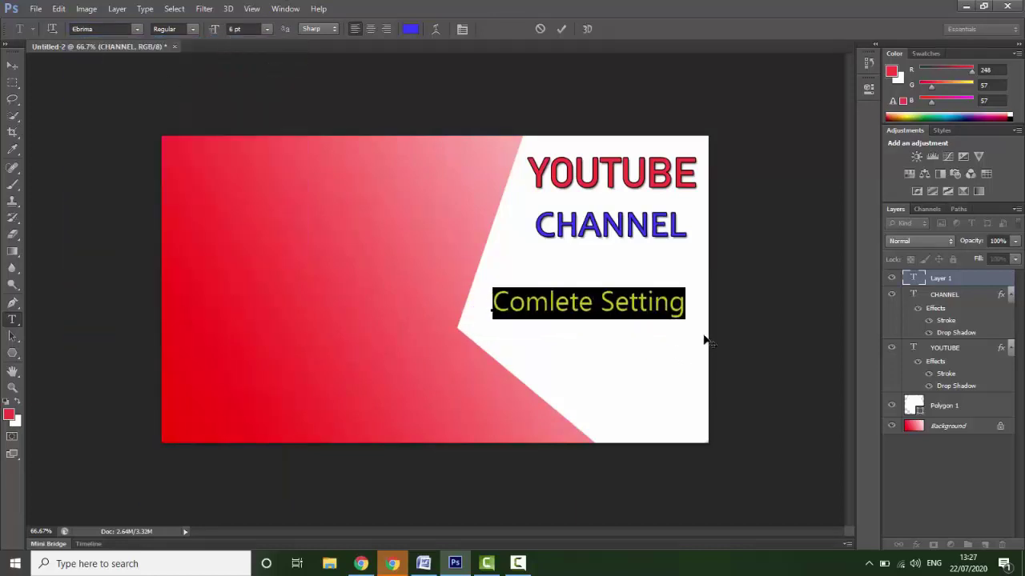
left_click(240, 29)
type(".5")
key("Return")
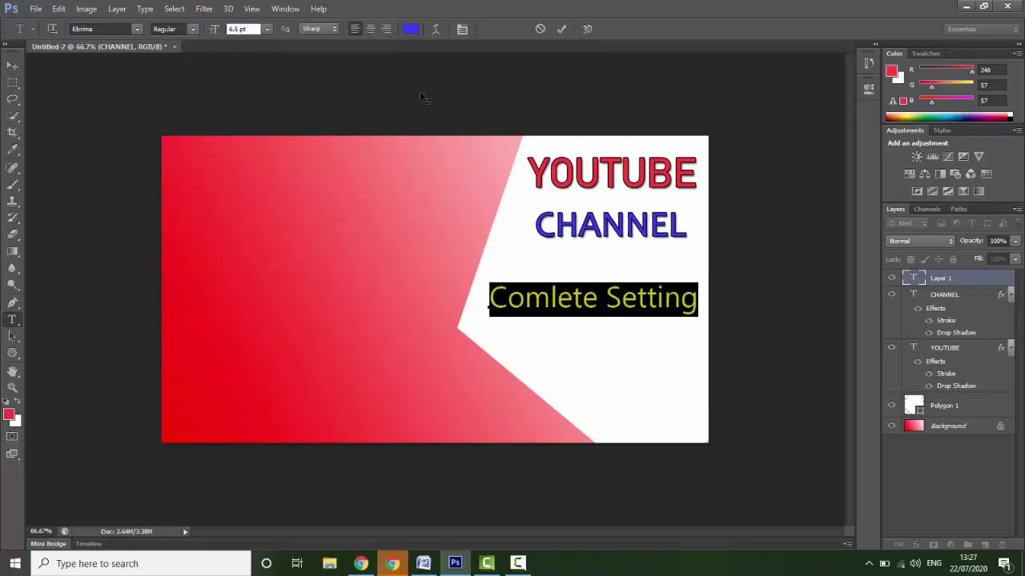
Make the "Comlete Setting" text bold and shift it slightly left and down to fit inside the white area.
left_click(711, 310)
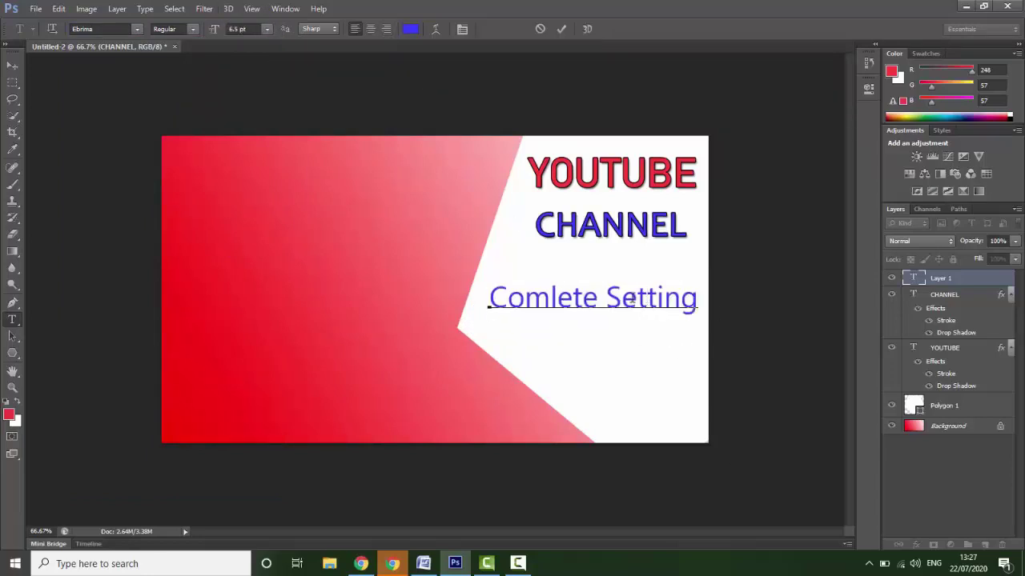
key("ctrl+a")
left_click(192, 28)
left_click(183, 51)
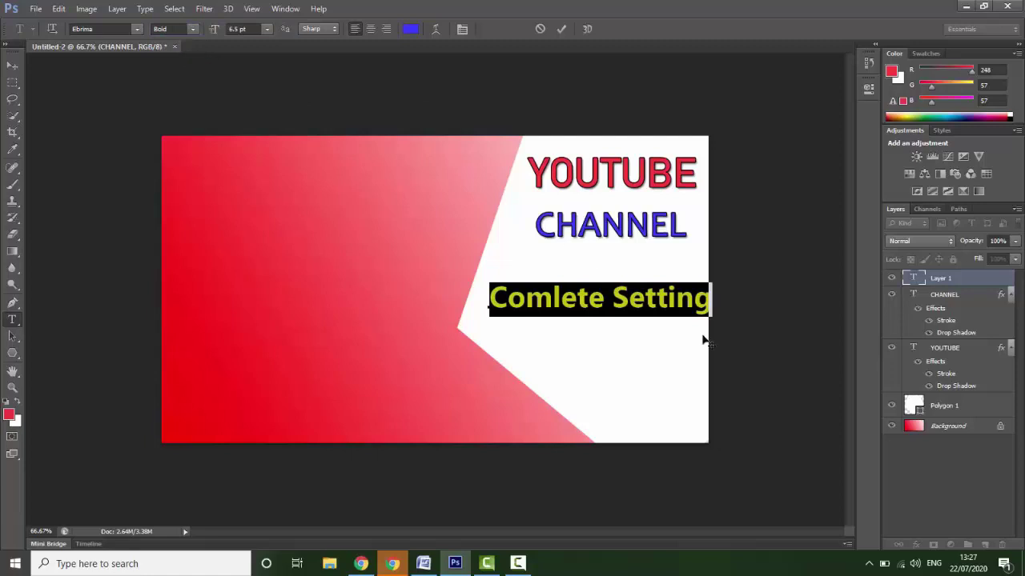
left_click_drag(703, 340, 690, 350)
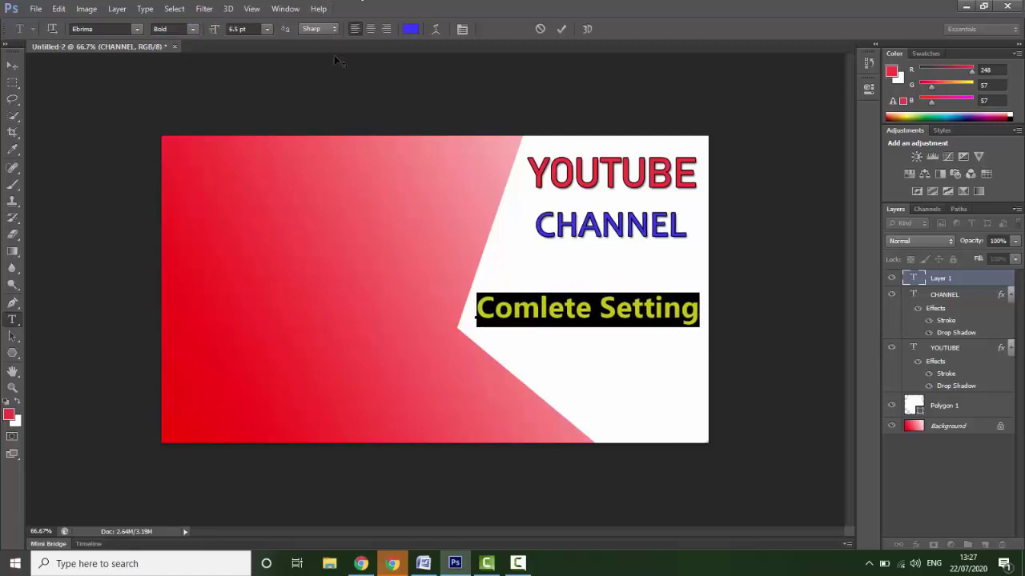
Colour the "Comlete Setting" text a medium dark green and nudge it slightly to the right.
left_click(410, 28)
left_click_drag(535, 114, 277, 74)
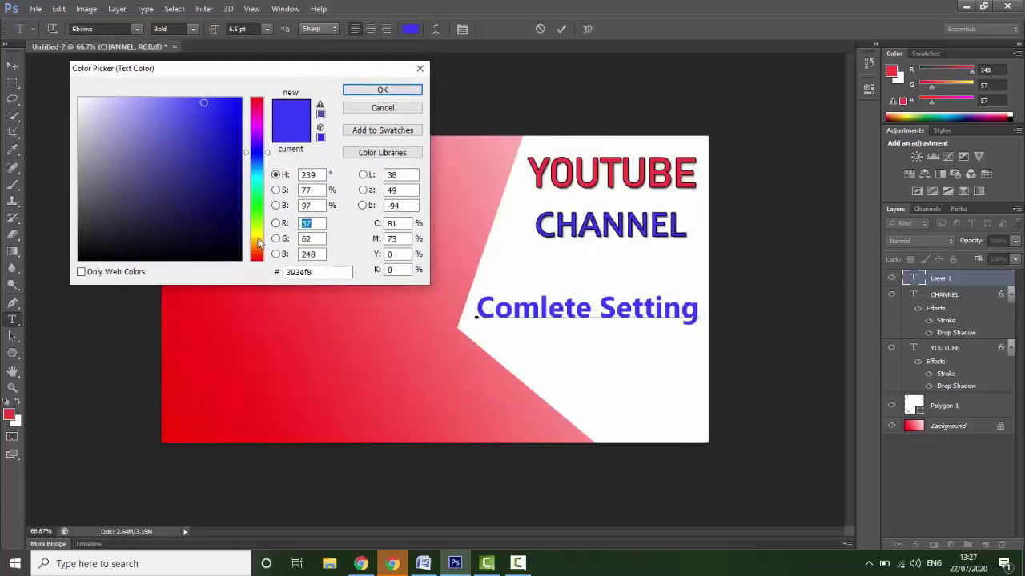
left_click(260, 207)
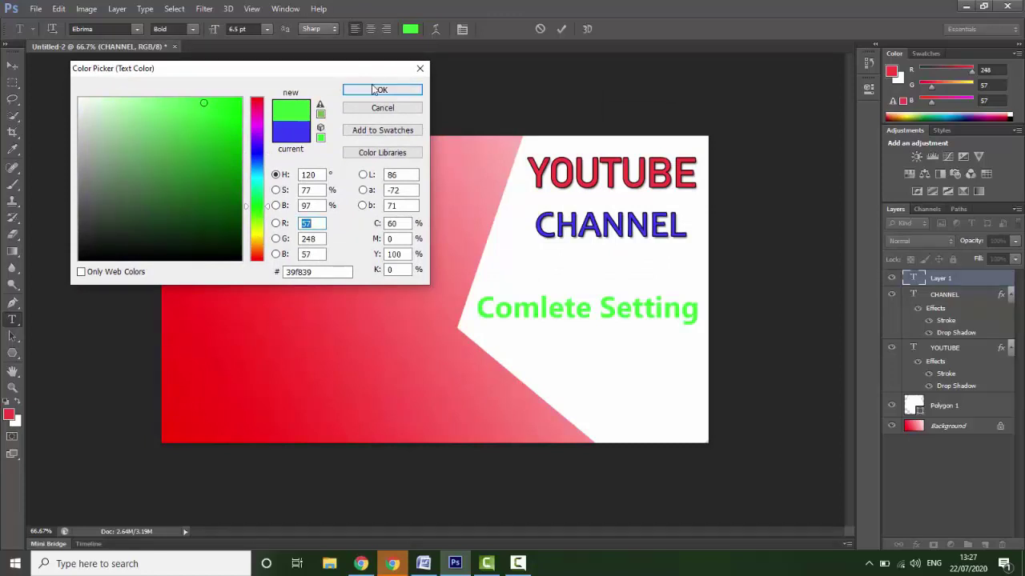
left_click(208, 169)
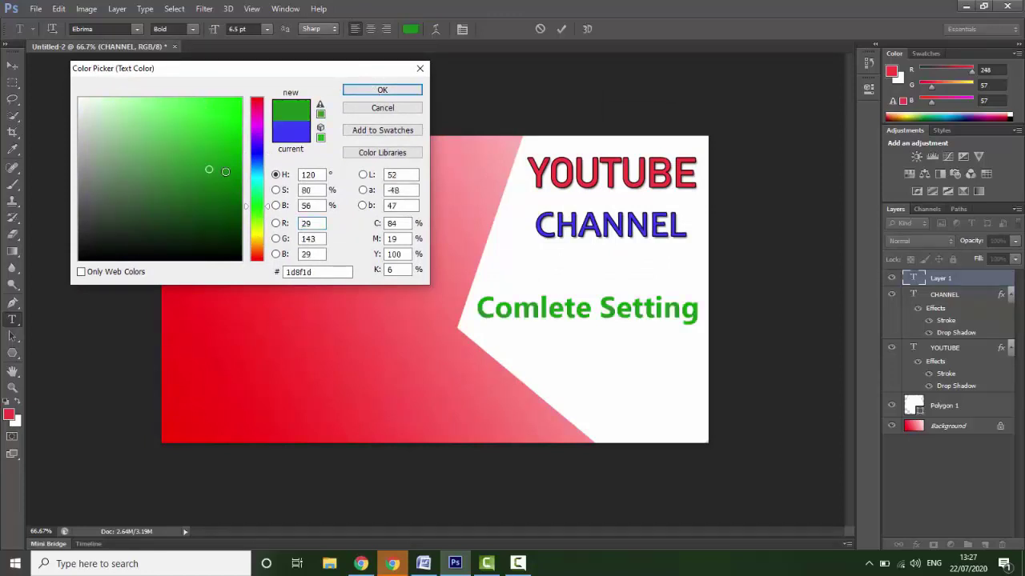
left_click(383, 90)
left_click(617, 317)
mouse_move(692, 348)
left_mouse_down()
mouse_move(699, 356)
mouse_move(702, 347)
left_mouse_up()
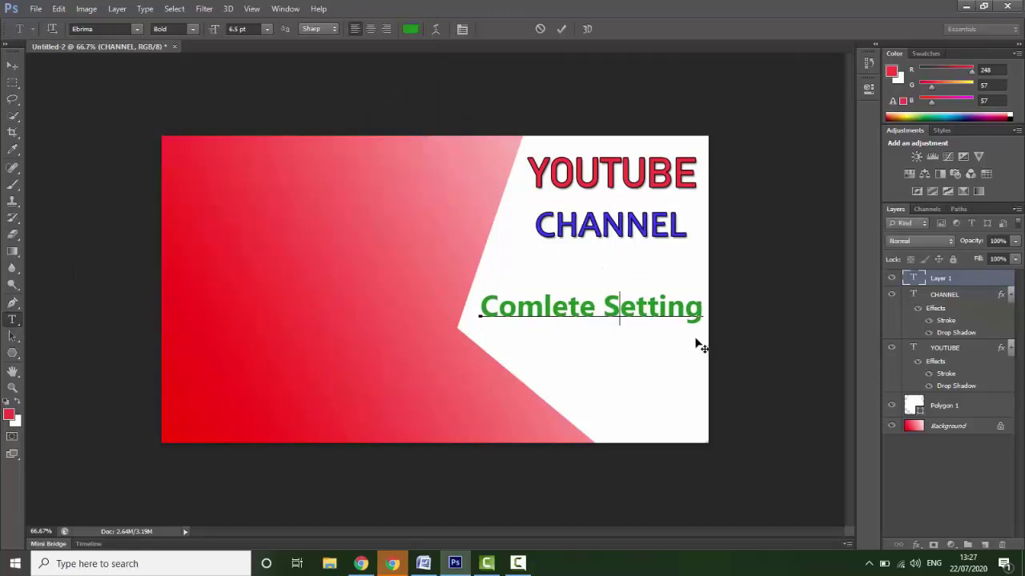
Move the "CHANNEL" text straight down so it sits about midway between "YOUTUBE" and "Comlete Setting".
left_click(944, 295)
key("v")
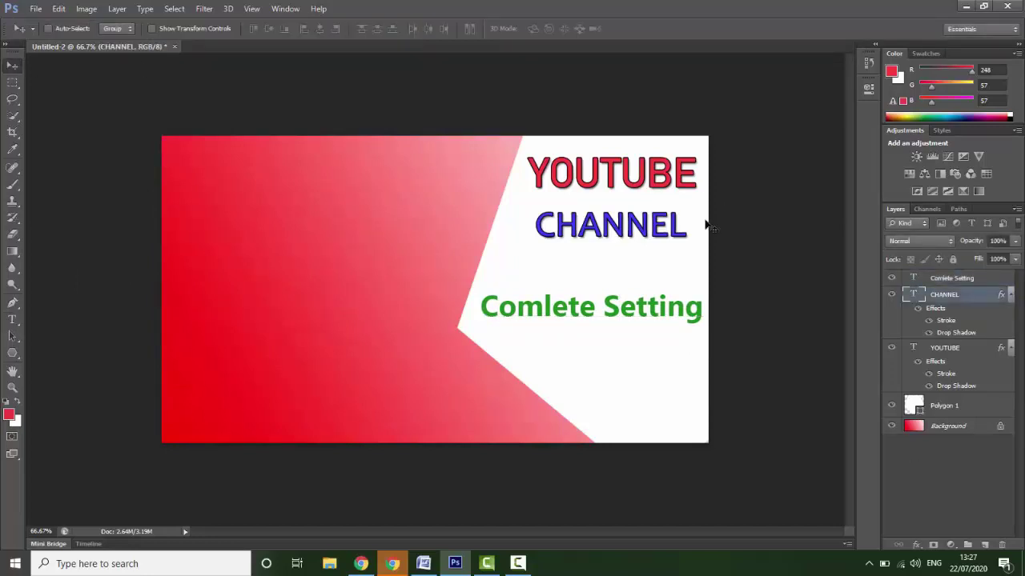
left_click_drag(619, 230, 619, 250)
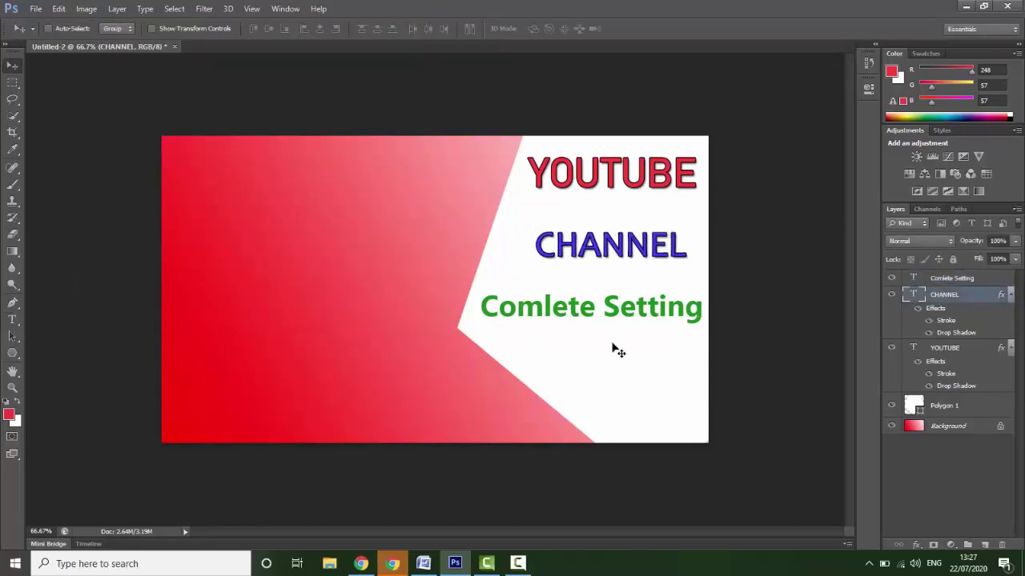
Add a new text line reading "Tutorial" and position it below "Comlete Setting".
left_click(963, 486)
left_click(12, 320)
left_click(553, 341)
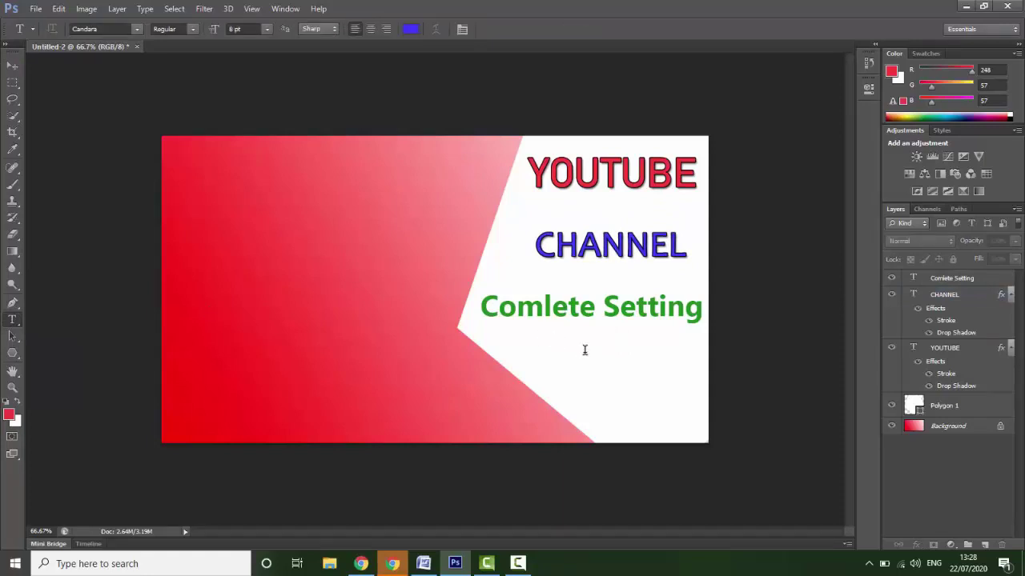
type("Tutorial")
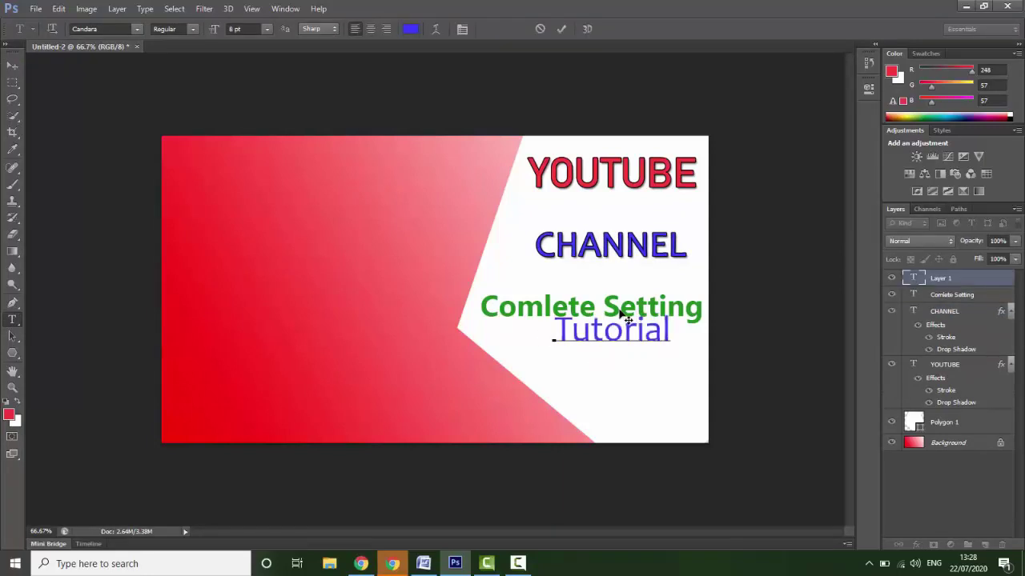
left_click_drag(696, 378, 698, 416)
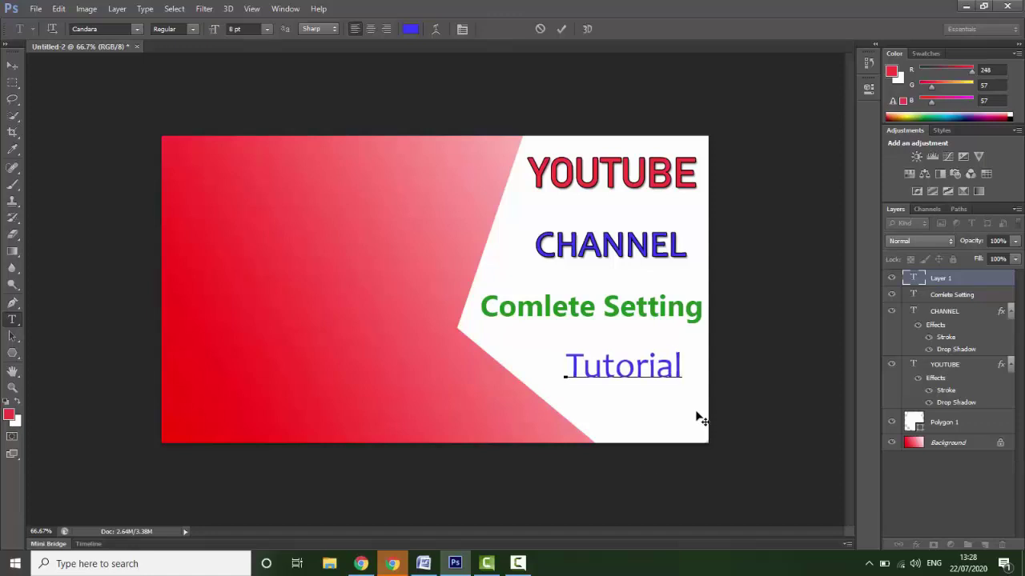
Set the "Tutorial" text to 9 pt Bold.
double_click(602, 368)
left_click(266, 30)
left_click(259, 90)
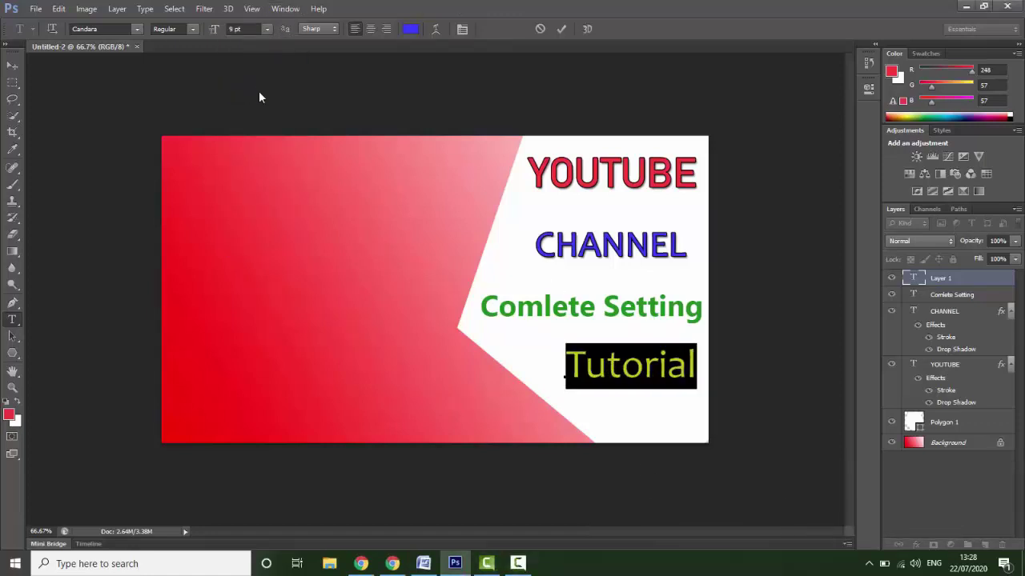
left_click(193, 29)
left_click(184, 83)
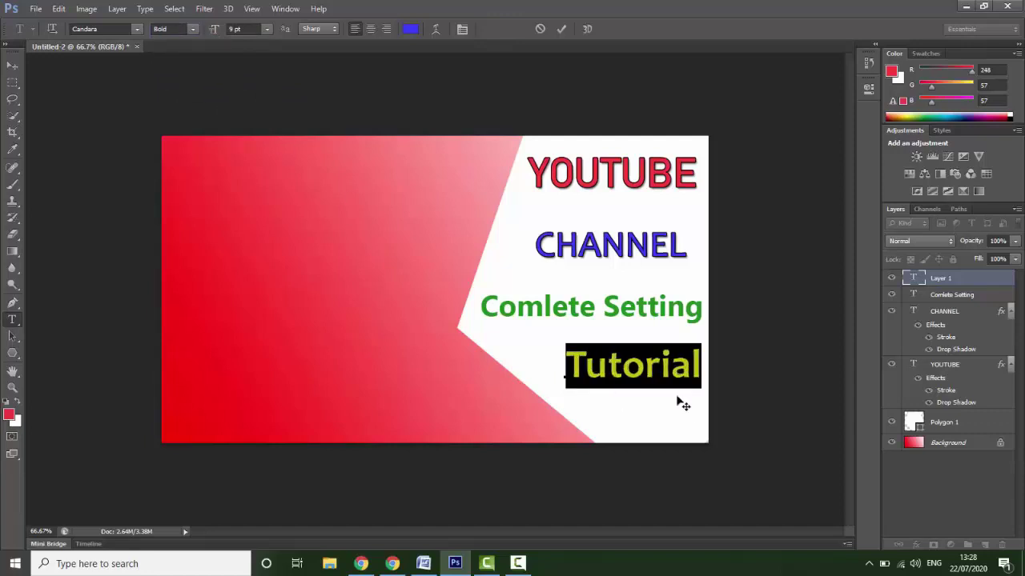
Change the colour of the "Tutorial" text to near-white (fffefe).
left_click(638, 371)
double_click(638, 371)
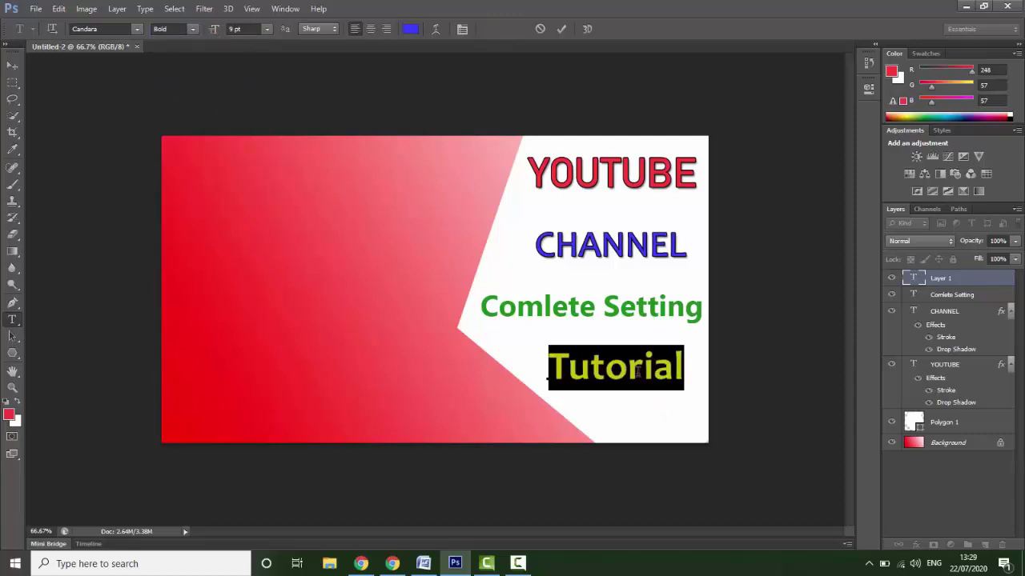
left_click(410, 29)
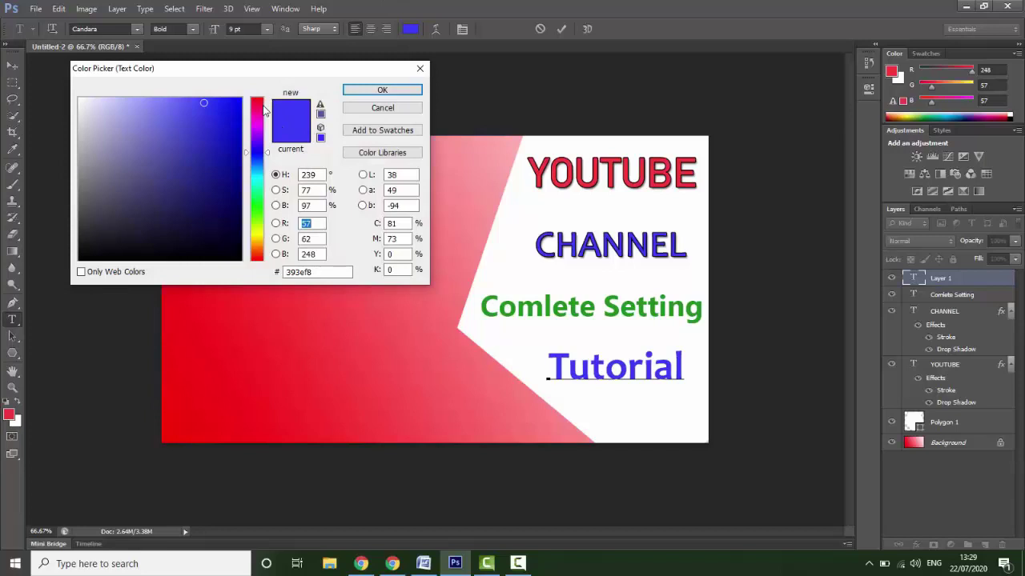
left_click(259, 112)
left_click(79, 98)
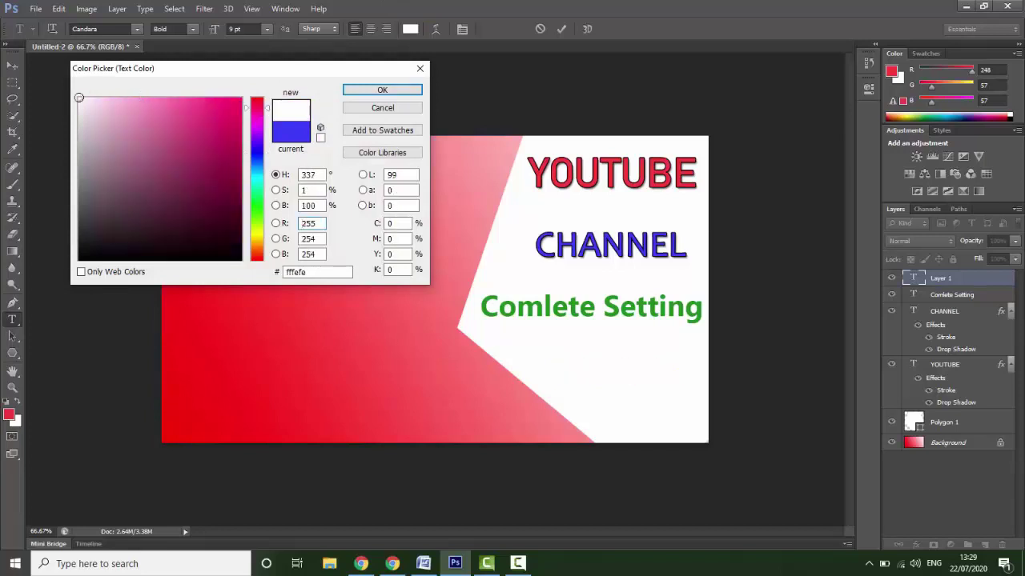
left_click(382, 90)
Add a stroke to the "Tutorial" text and set its colour to the red sampled from the background.
left_click(919, 547)
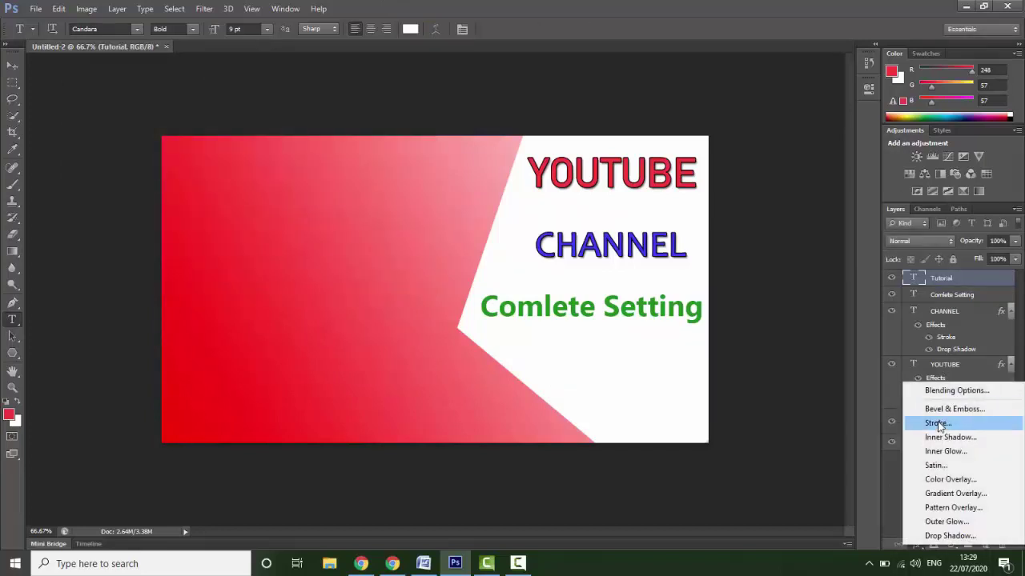
left_click(938, 421)
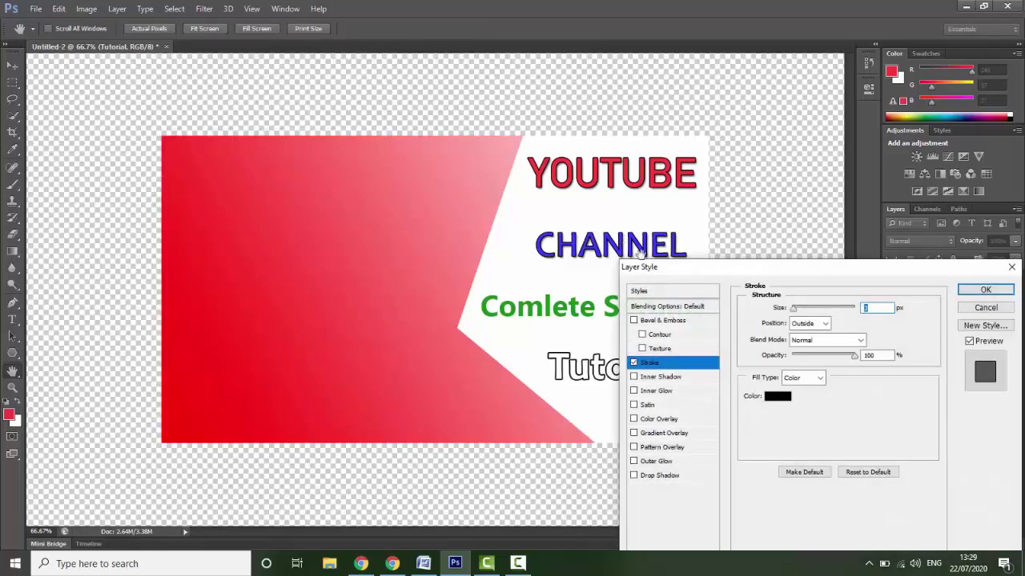
left_click_drag(701, 272, 800, 196)
left_click(880, 324)
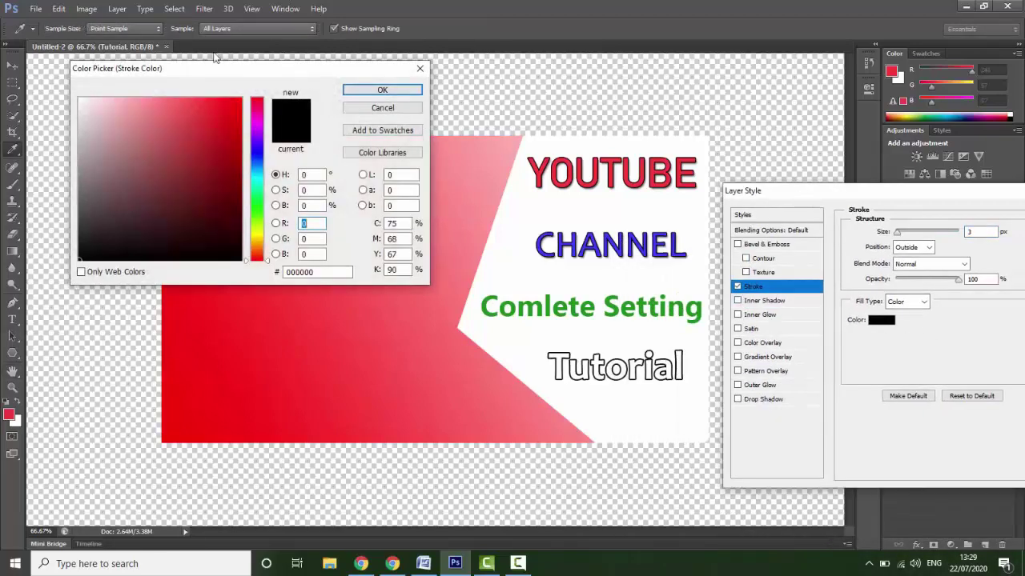
left_click(176, 319)
left_click(383, 89)
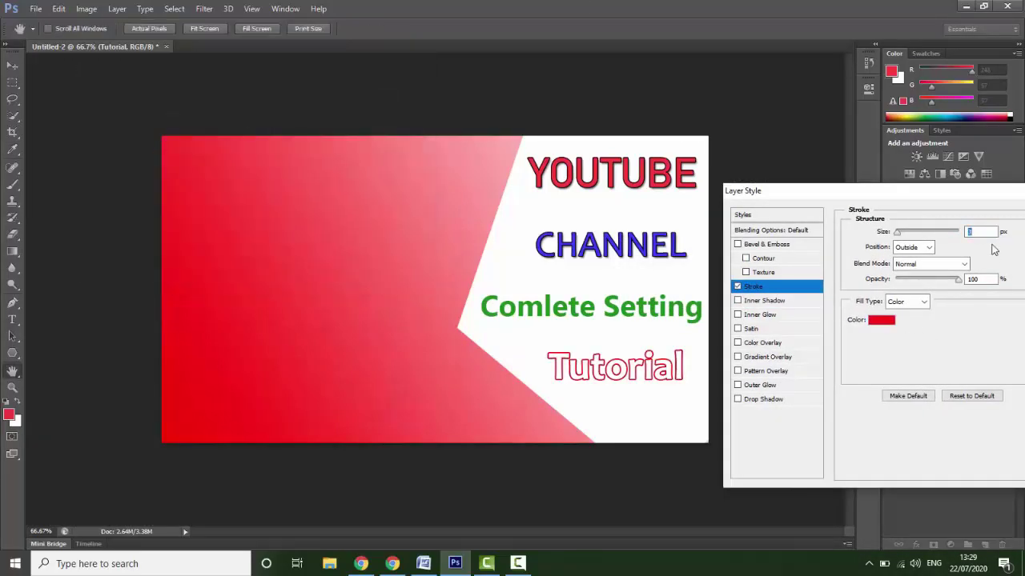
Set the "Tutorial" stroke size to 8 px, apply the layer style and activate the Move tool.
type("8")
left_click_drag(940, 191, 858, 191)
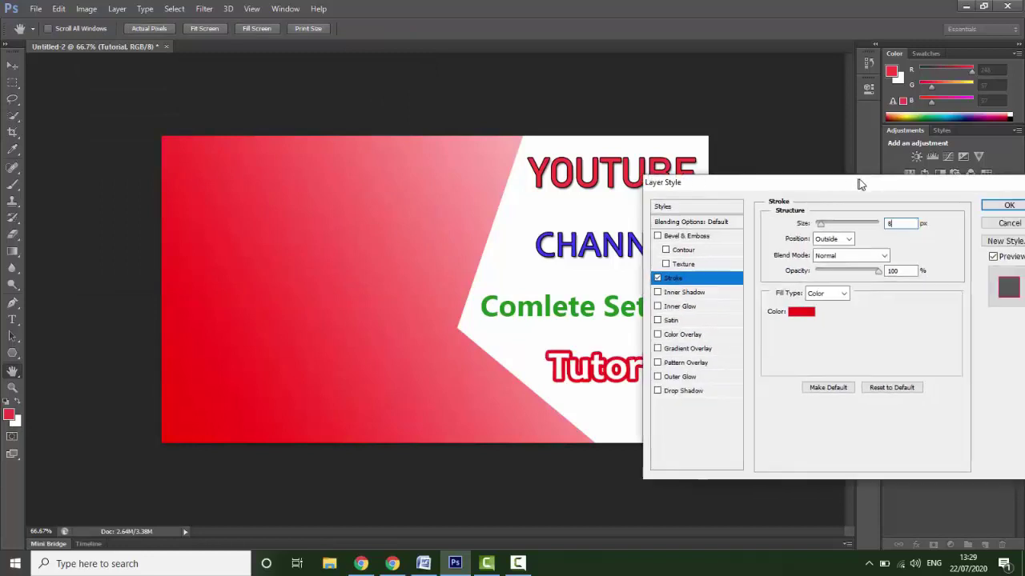
left_click(1007, 207)
left_click(12, 66)
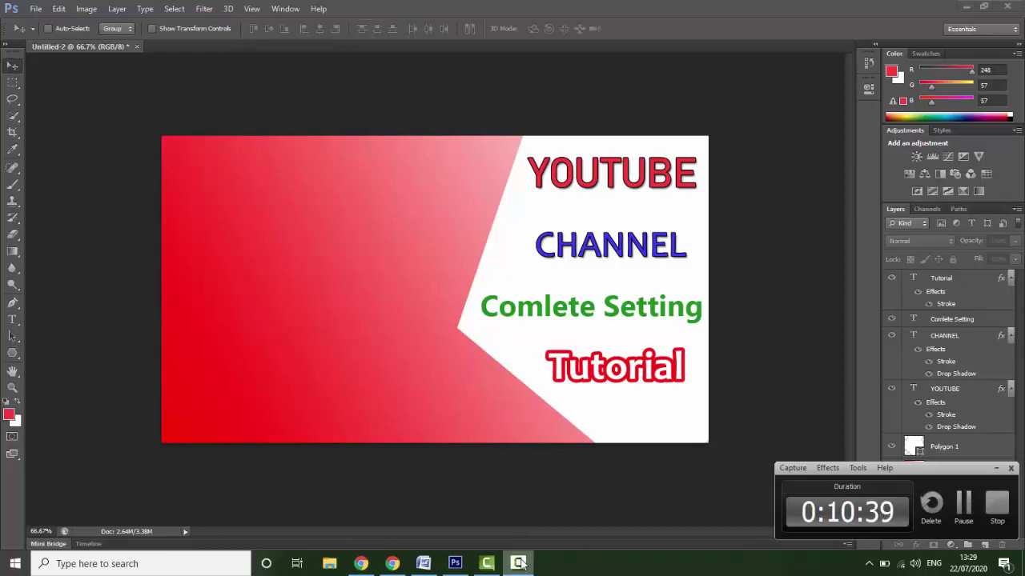
Switch the keyboard input language to Urdu and browse the available fonts for the Type tool.
key("super+space")
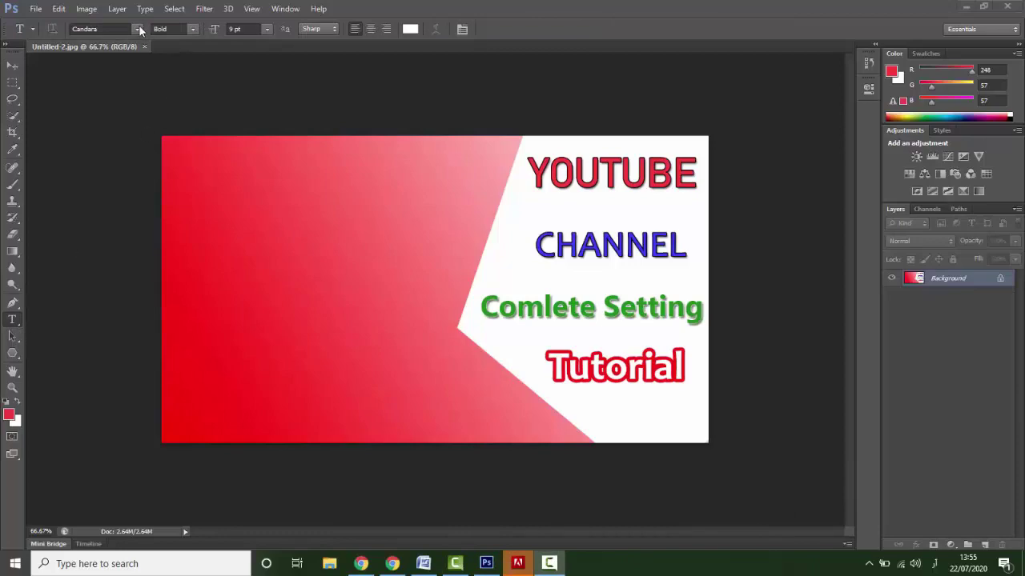
left_click(140, 30)
left_click_drag(276, 132, 312, 443)
key("Escape")
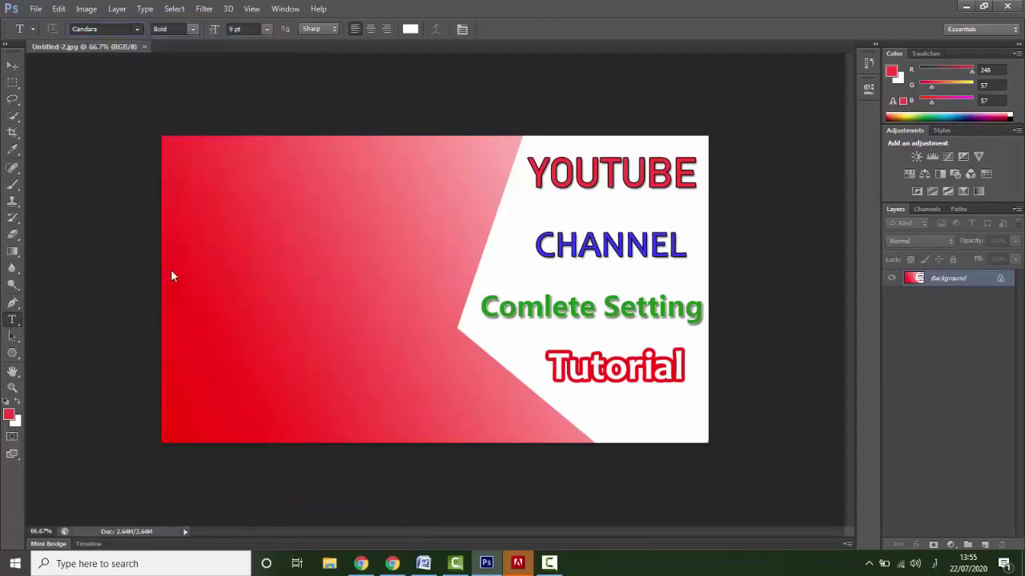
Add a text line reading "یوٹیوب چینل کیسے بنائیں" in Jameel Noori and position it across the upper part of the red area.
left_click(465, 152)
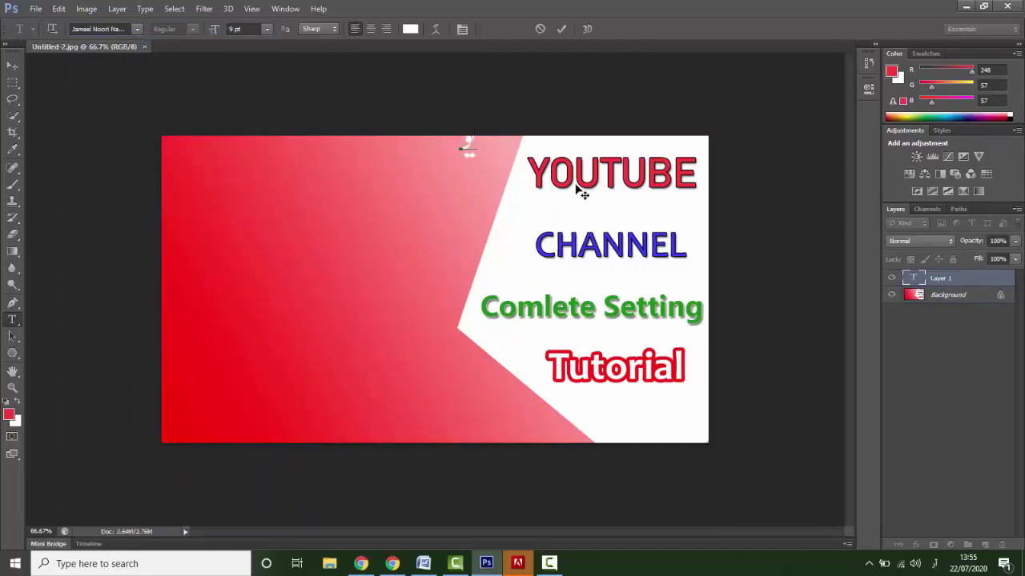
type("یوٹیوب")
left_click_drag(556, 201, 525, 210)
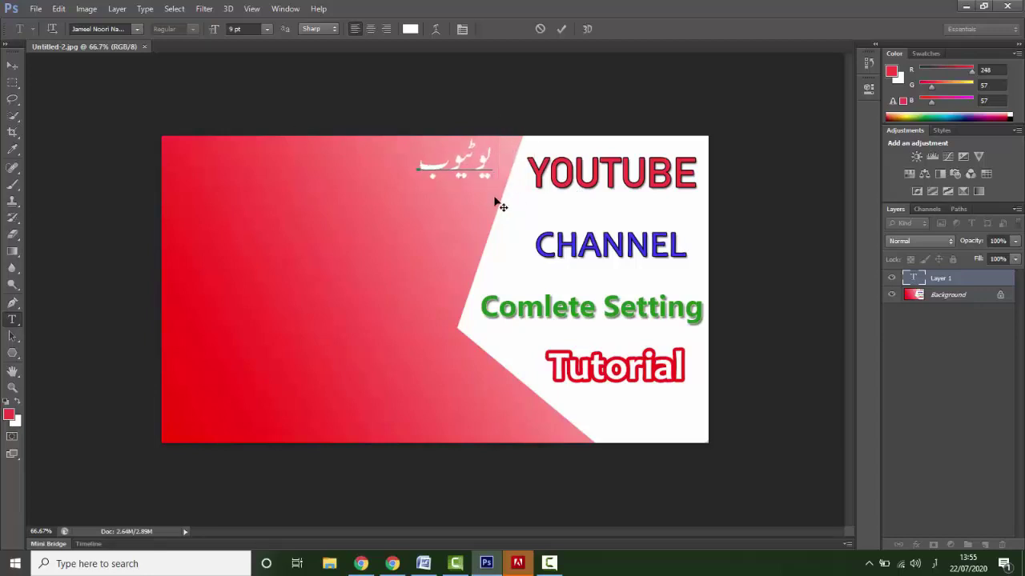
type("ث")
key("BackSpace")
type("چینل")
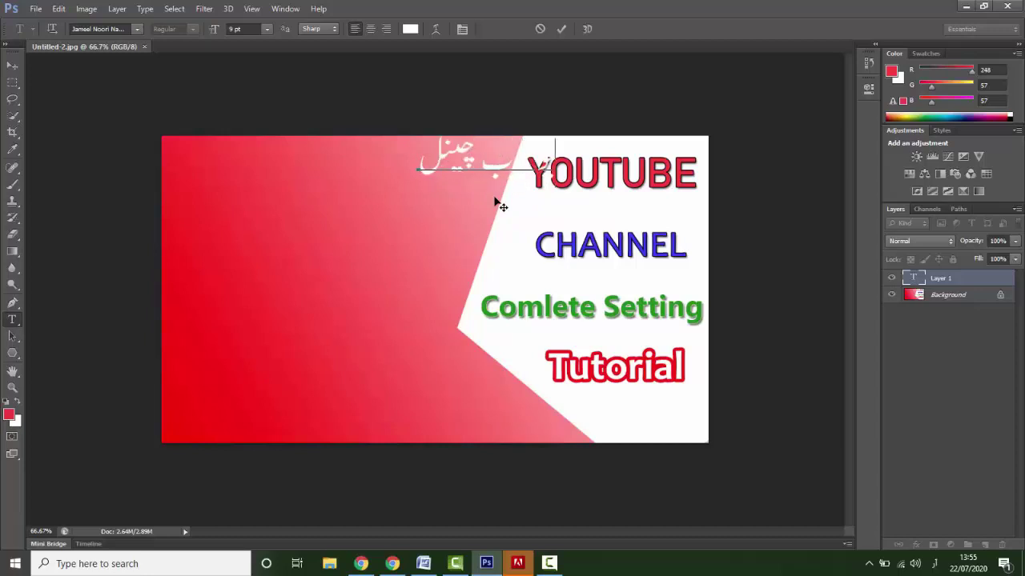
type(" کیسے")
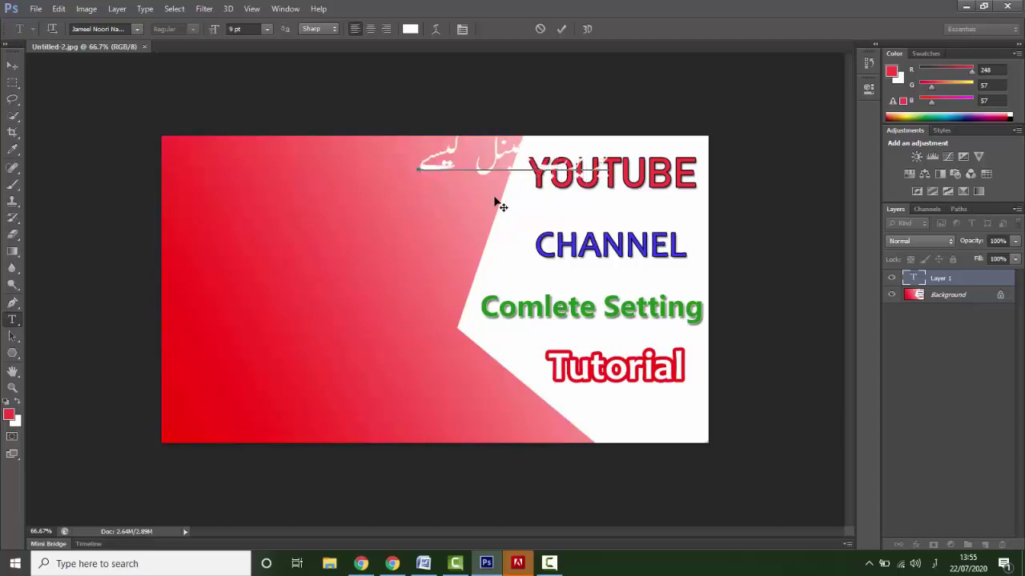
type(" بنائیں")
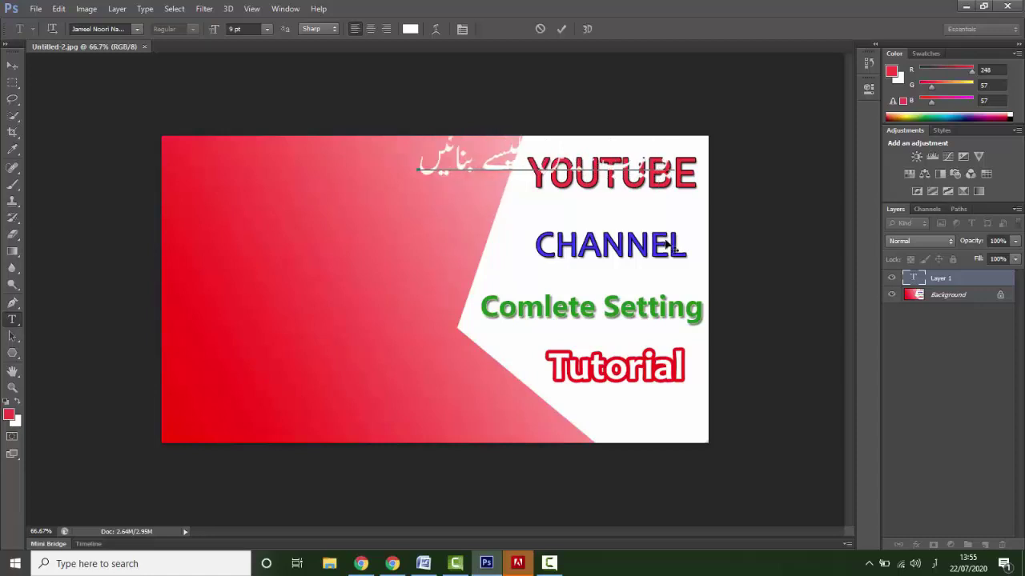
left_click_drag(671, 202, 457, 233)
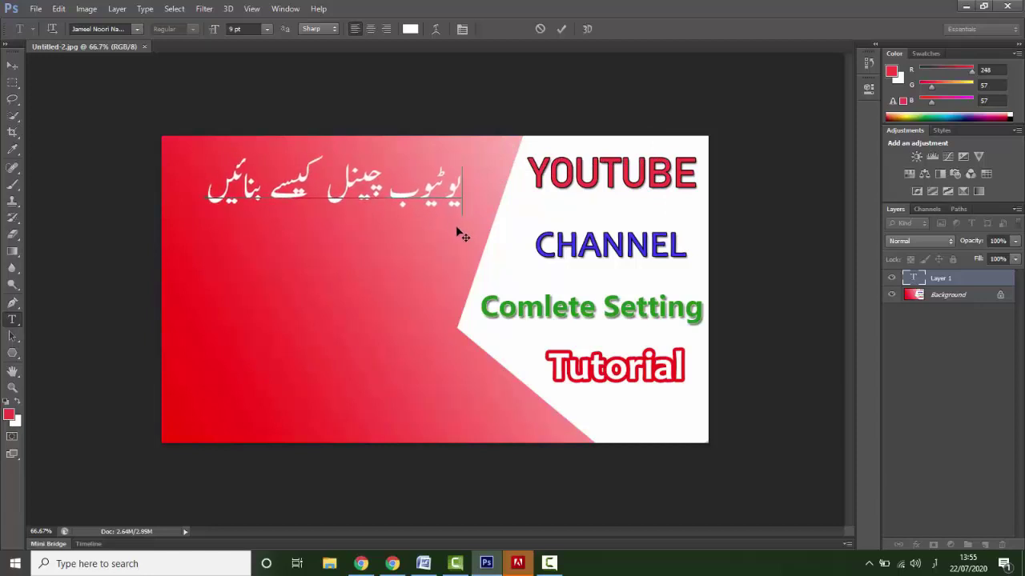
left_click(410, 29)
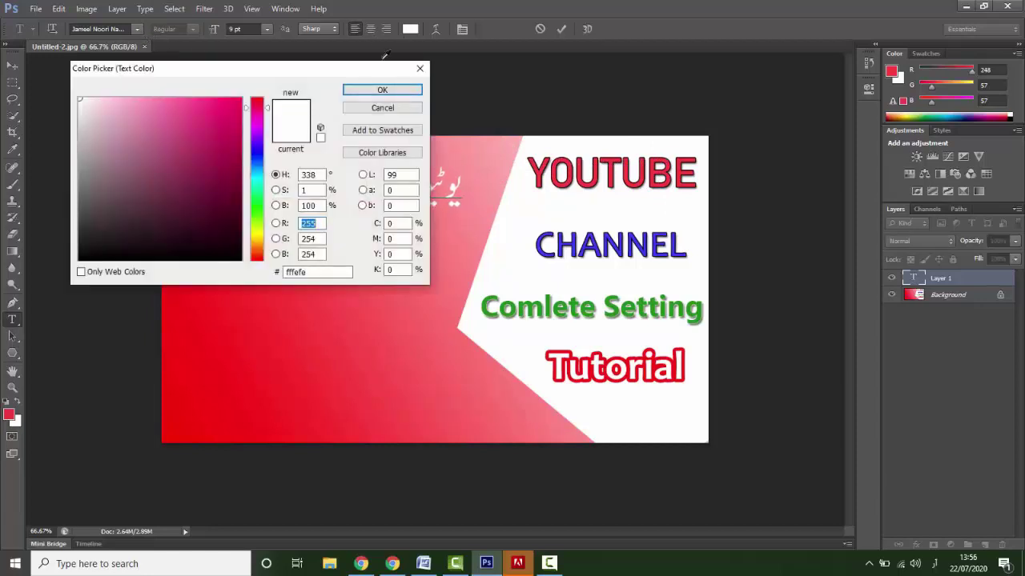
left_click_drag(356, 73, 847, 85)
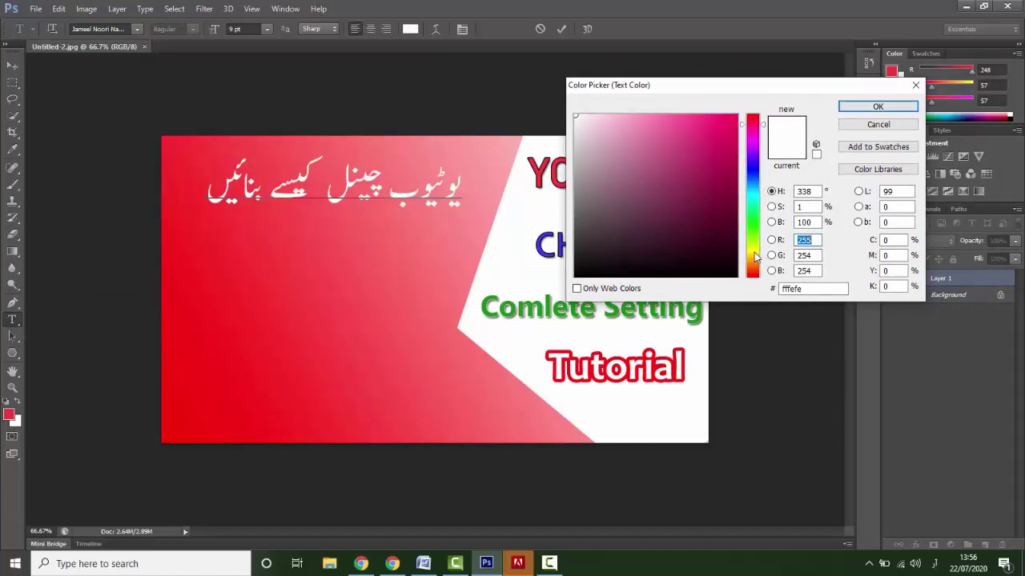
left_click(755, 253)
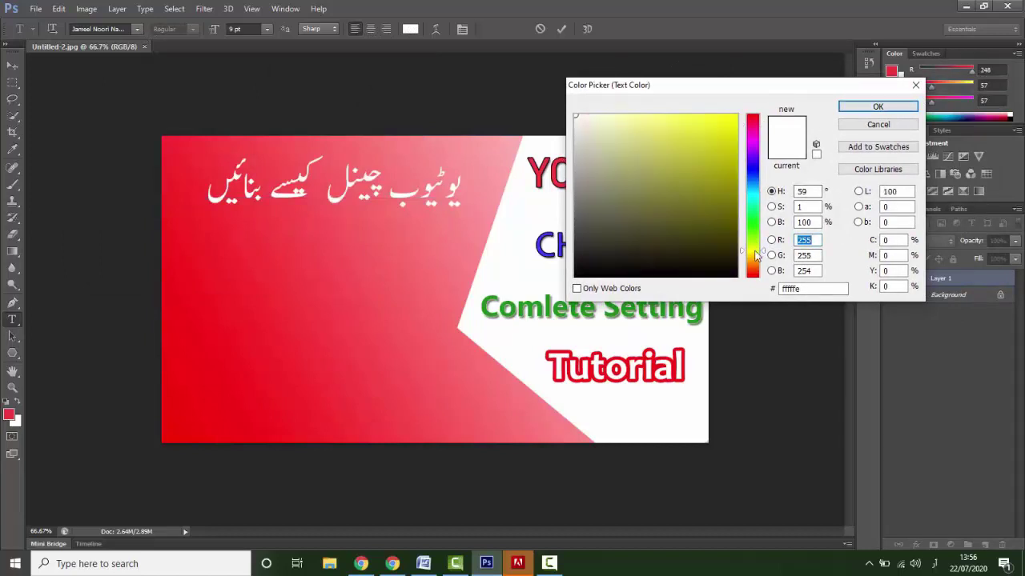
left_click(736, 118)
left_click(879, 125)
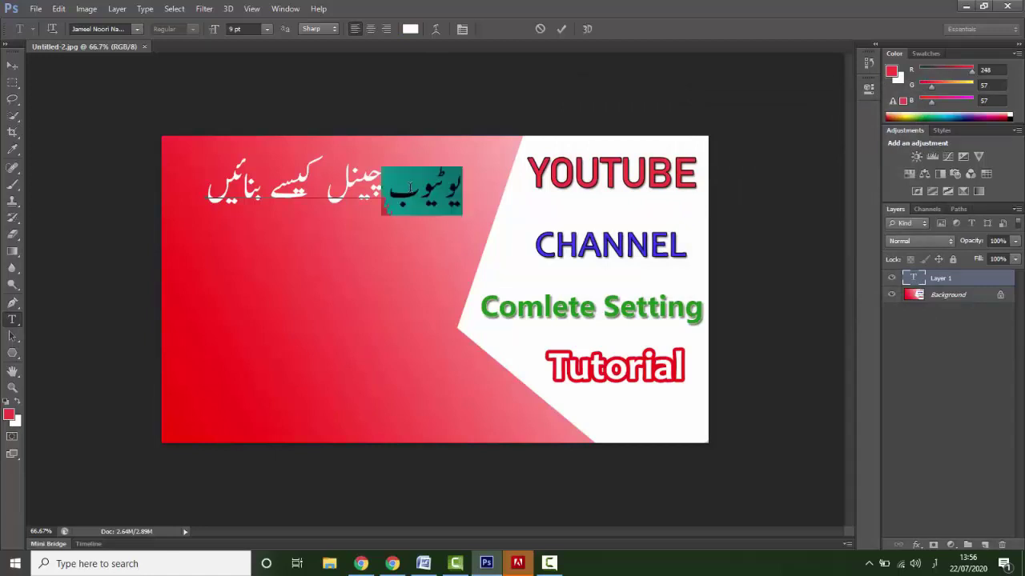
Set the whole Urdu text line to 10 pt and commit the text edit.
triple_click(409, 188)
left_click(266, 28)
left_click(257, 104)
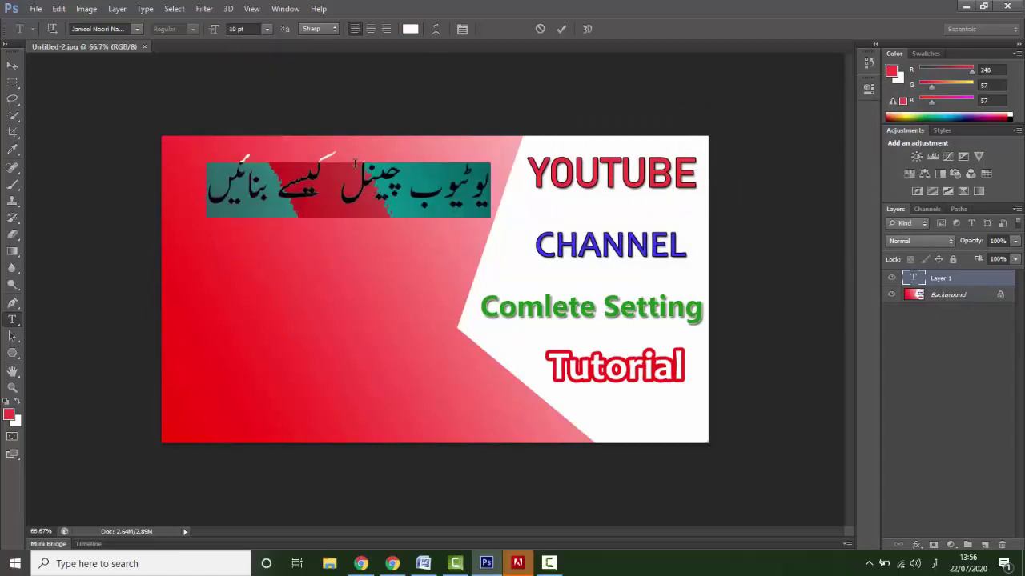
key("Right")
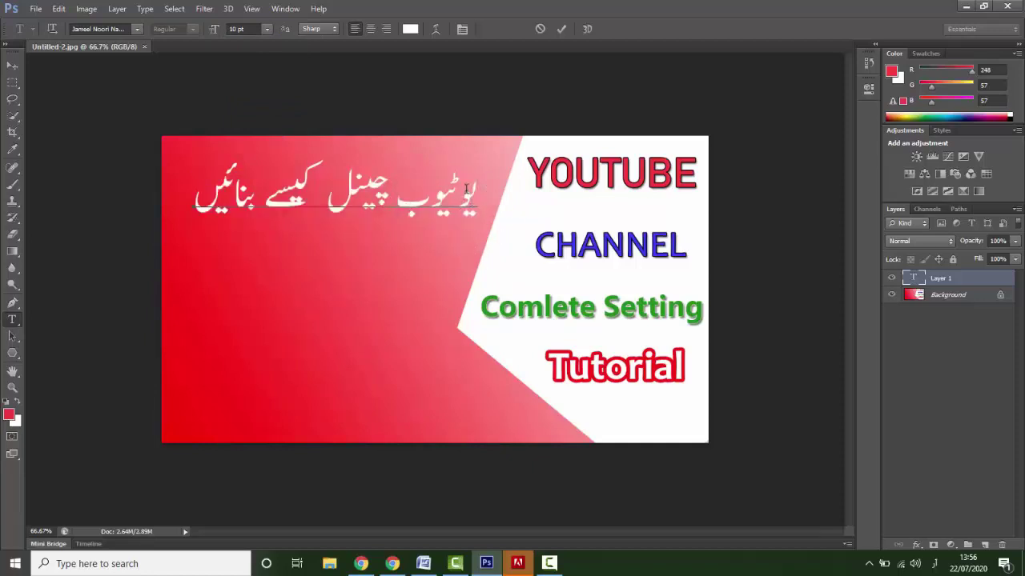
left_click(945, 331)
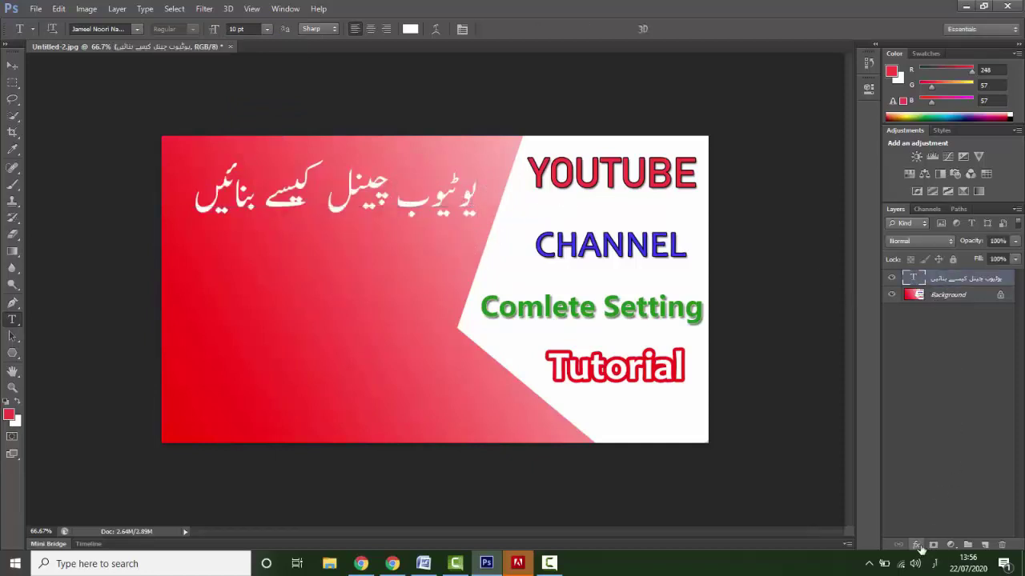
Add a black outside stroke to the Urdu text line.
left_click(917, 545)
left_click(943, 422)
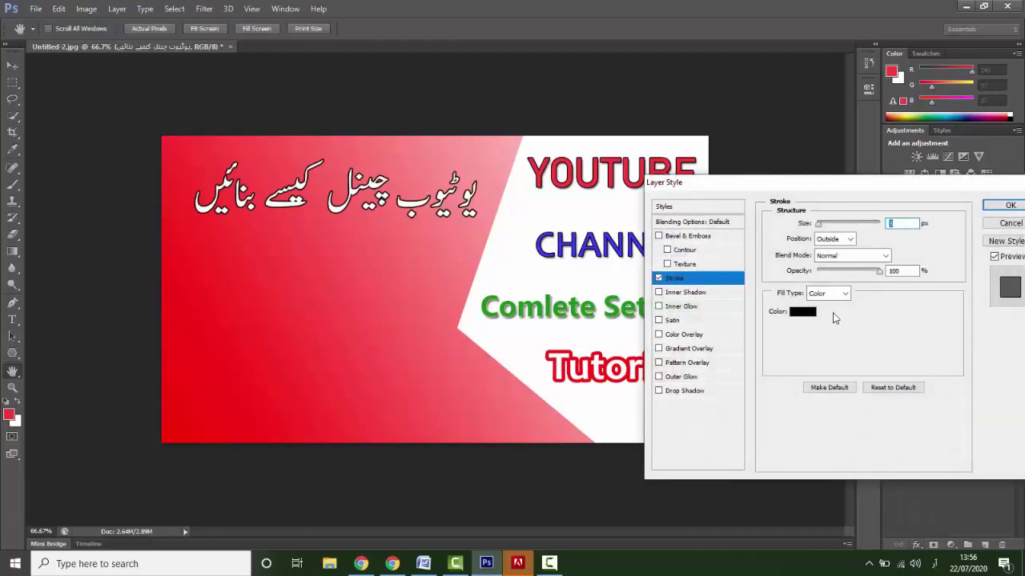
left_click(803, 313)
left_click(735, 120)
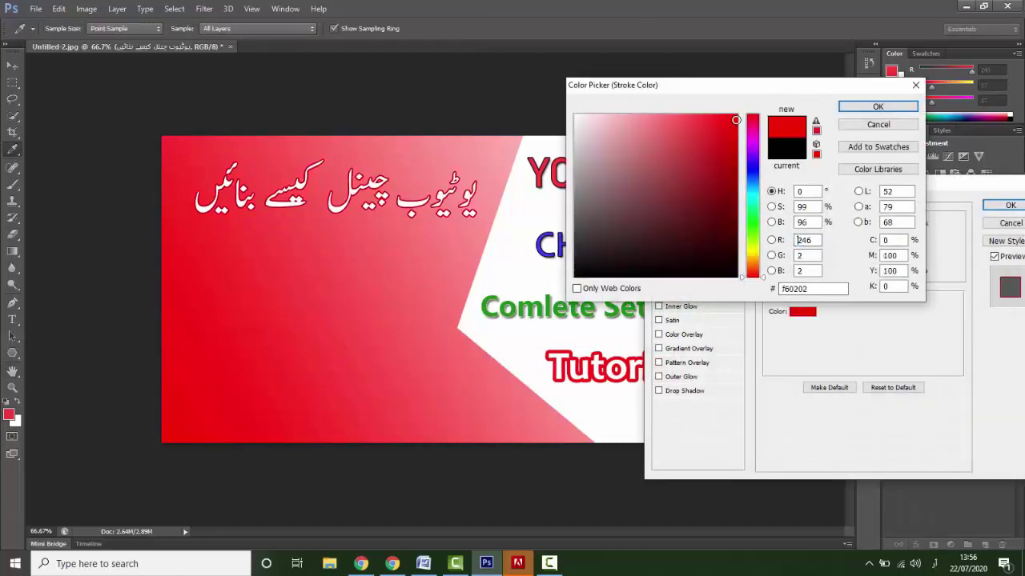
left_click(881, 126)
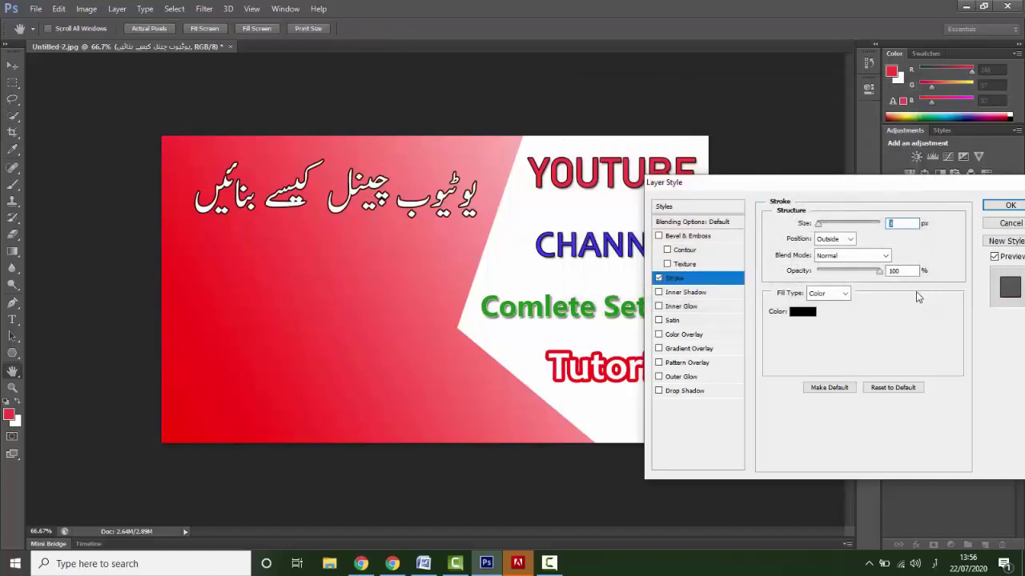
left_click(1012, 206)
Append a question mark "؟" to the end of the Urdu line, recentre it in the red area and commit the edit.
left_click(484, 182)
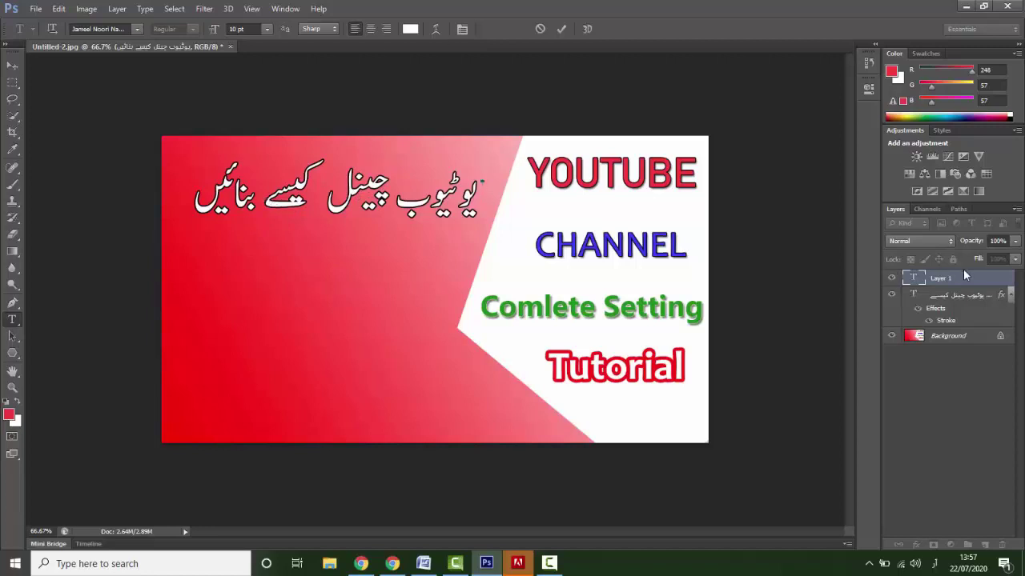
left_click(956, 295)
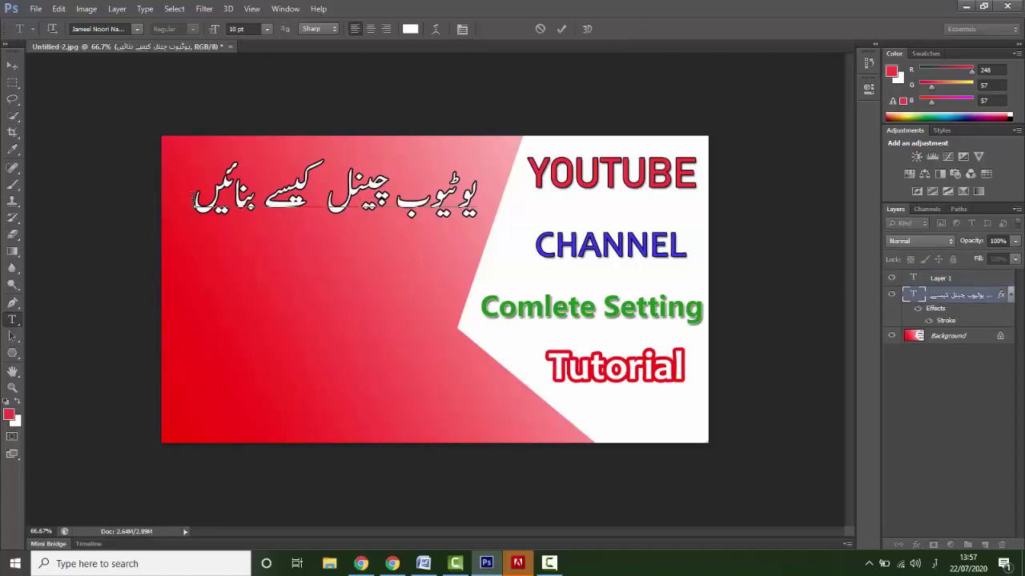
type("؟")
left_click_drag(462, 235, 459, 230)
left_click(961, 415)
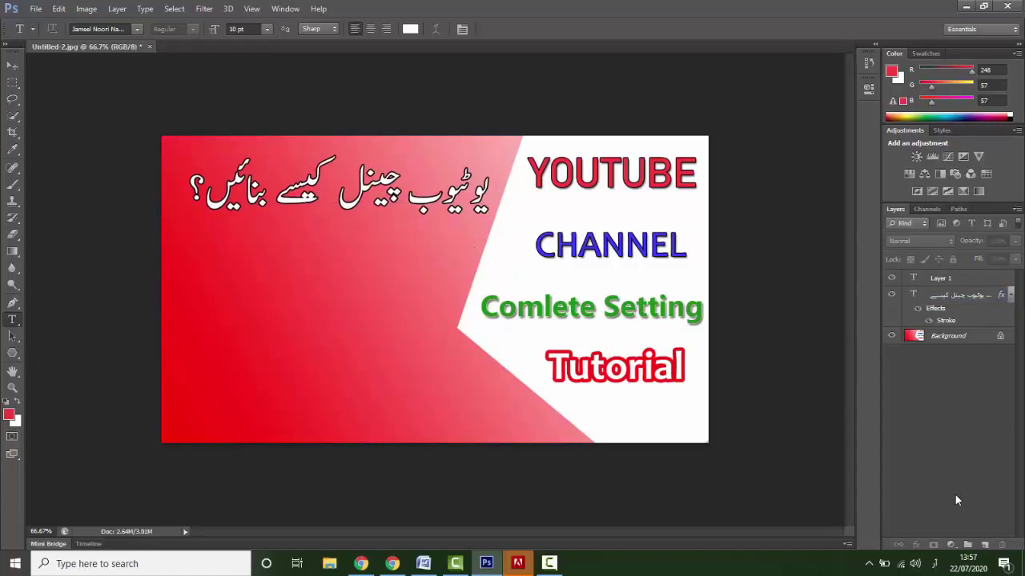
Switch the keyboard input language to English and add a new text line reading "Channel SEO" below the Urdu line.
left_click(934, 564)
left_click(928, 448)
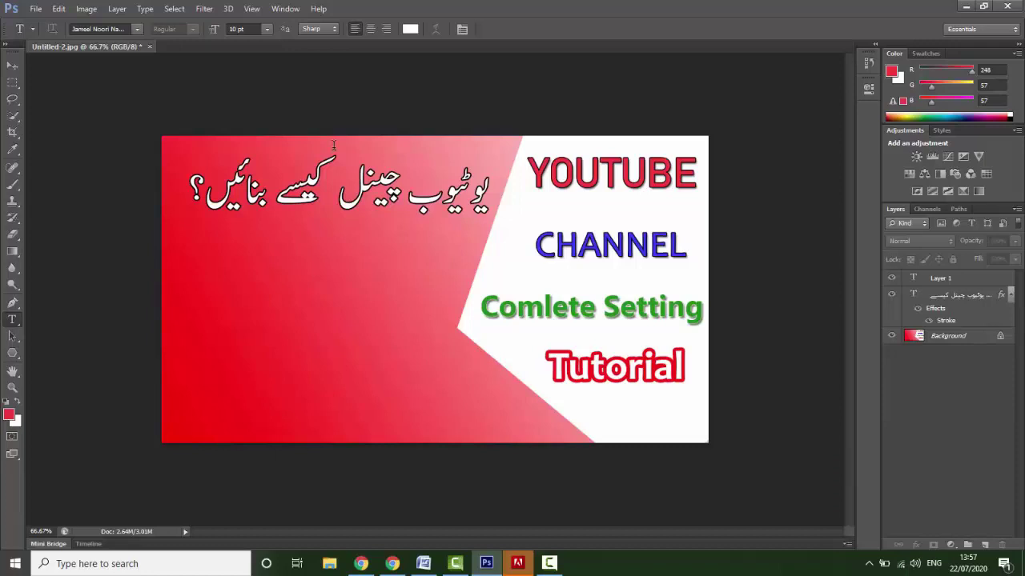
left_click(236, 252)
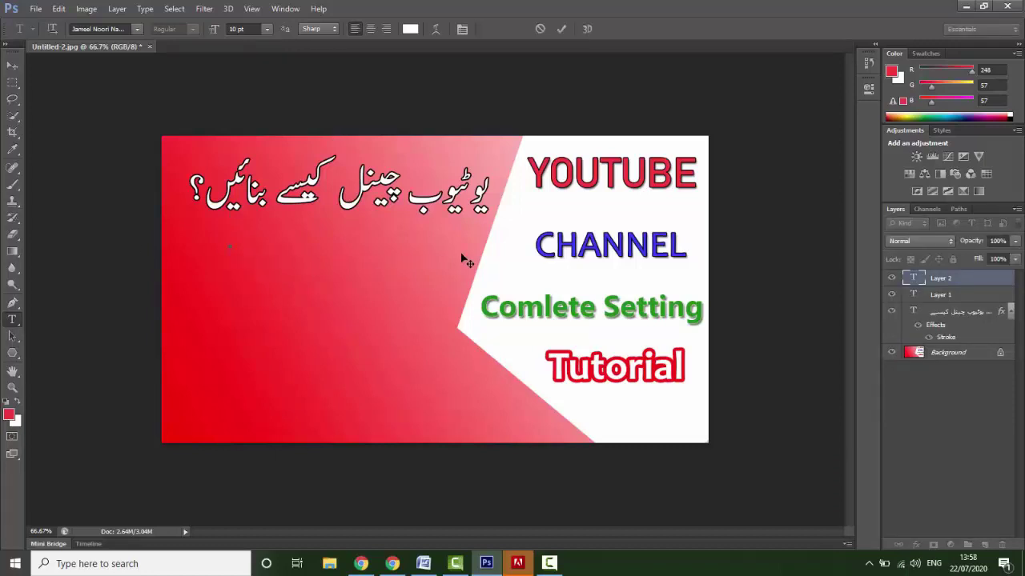
type("Channel SEO ")
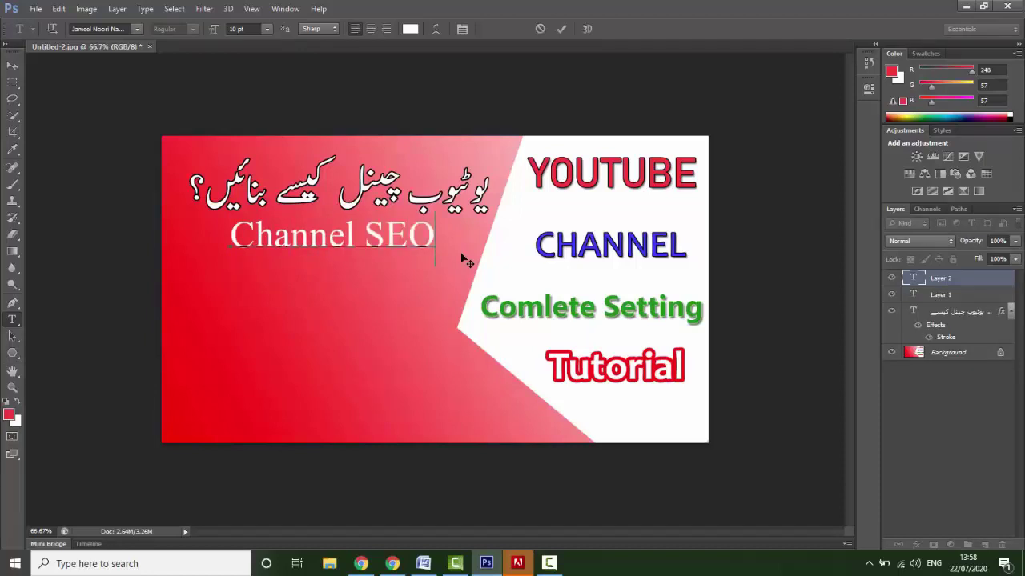
Add a second line reading "Video Uploading" under "Channel SEO" and shift the text block left within the red area.
type("Vide")
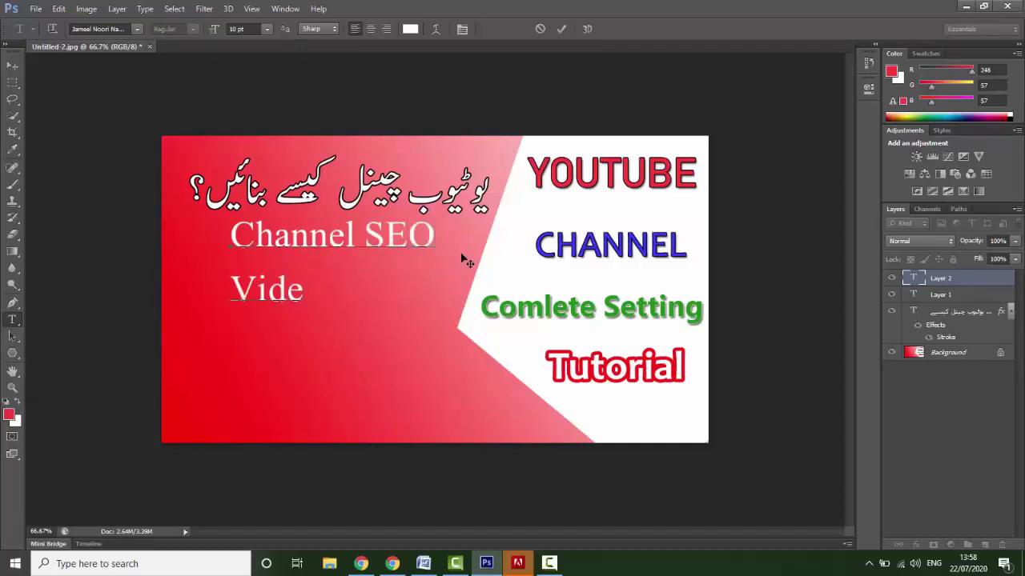
type("o Uploadin")
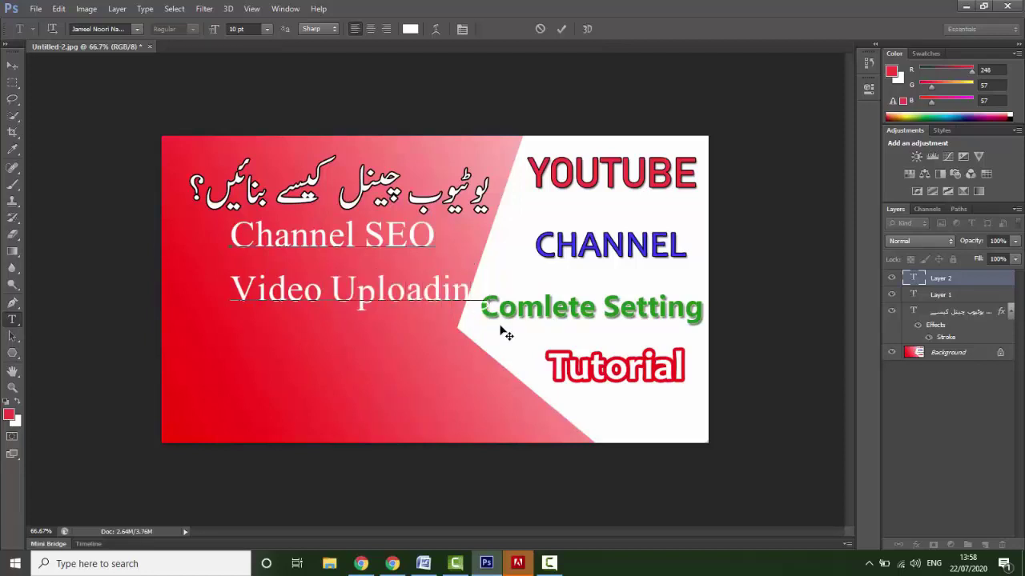
type("g")
left_click_drag(504, 332, 464, 332)
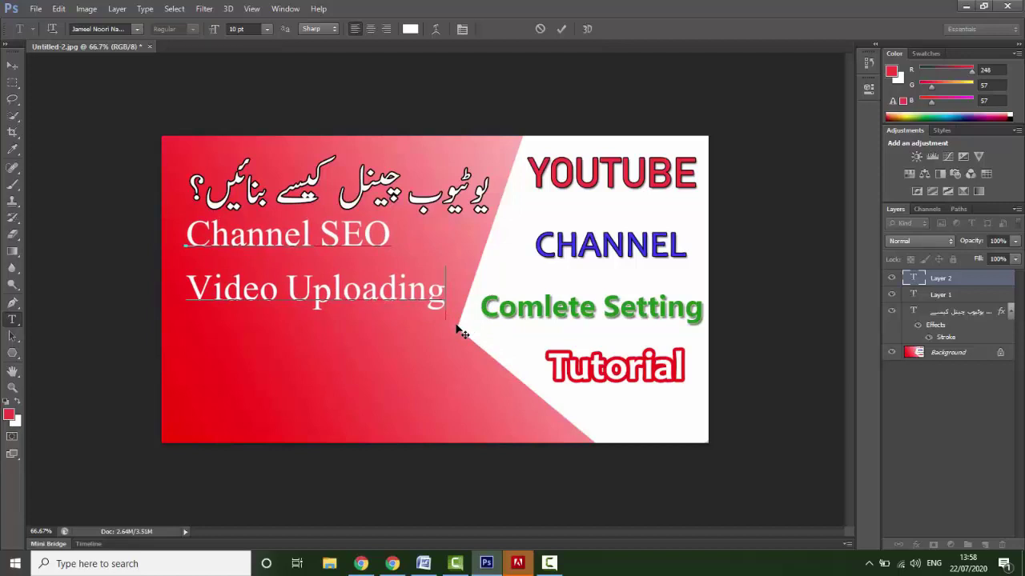
Delete the "Video Uploading" line from the text block, keeping only "Channel SEO".
key("BackSpace")
key("BackSpace")
key("BackSpace")
key("BackSpace")
key("BackSpace")
key("BackSpace")
key("BackSpace")
key("BackSpace")
key("BackSpace")
key("BackSpace")
key("BackSpace")
key("BackSpace")
key("BackSpace")
key("BackSpace")
key("BackSpace")
key("BackSpace")
key("BackSpace")
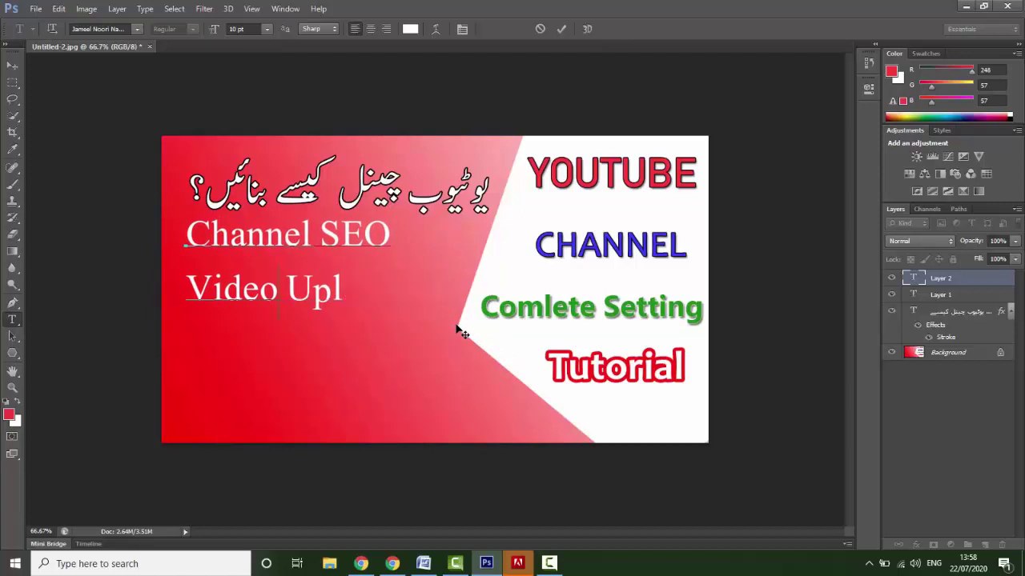
type("O")
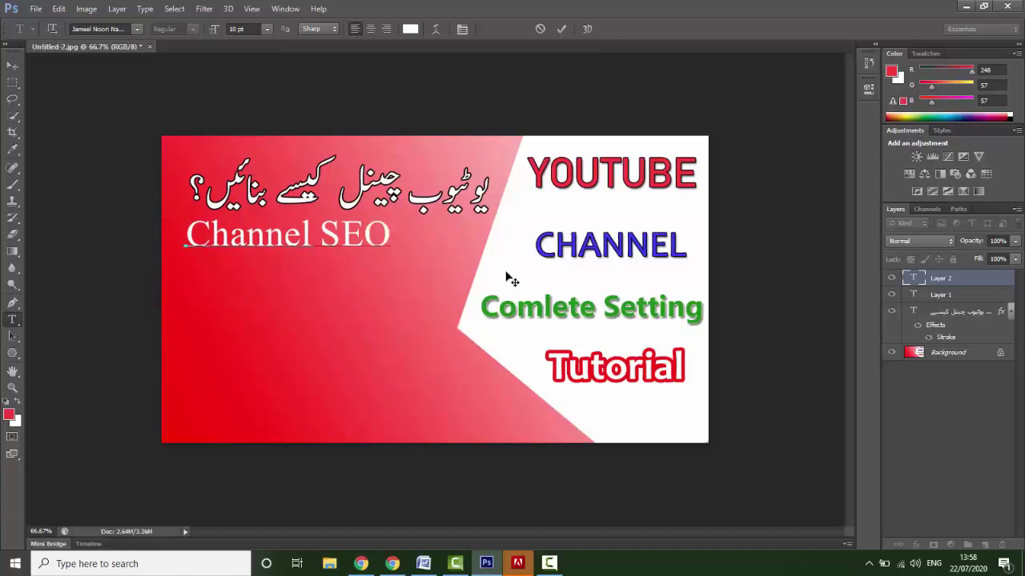
Give the "Channel SEO" text a colour overlay sampled from the blue "CHANNEL" text and a white stroke.
key("ctrl+a")
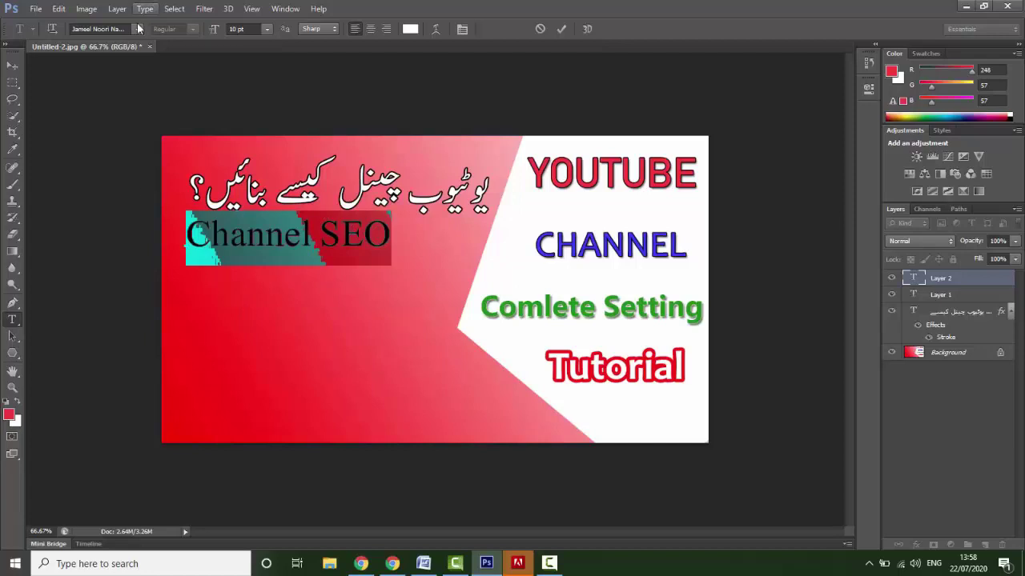
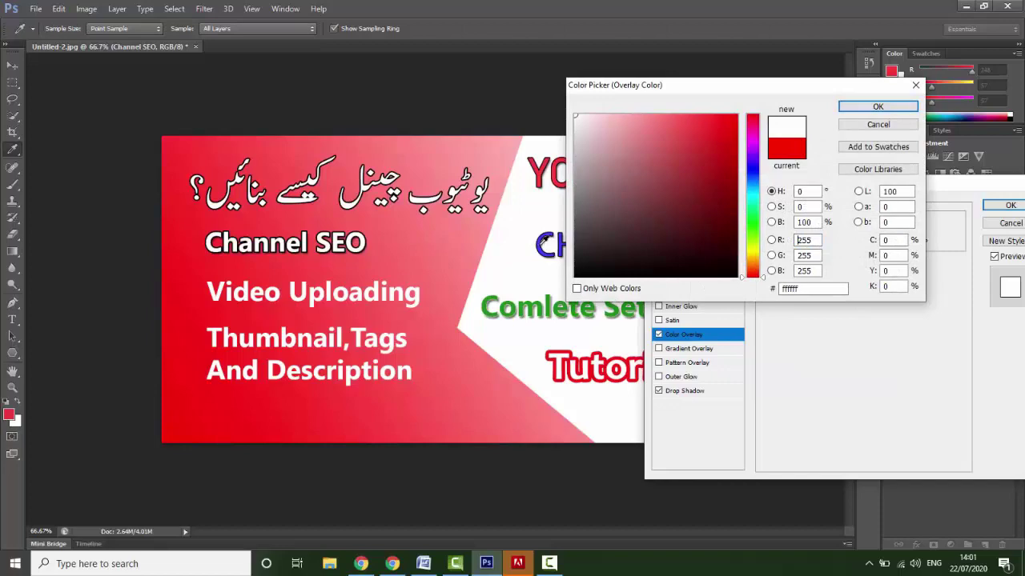
left_click(543, 240)
left_click(874, 106)
left_click(677, 278)
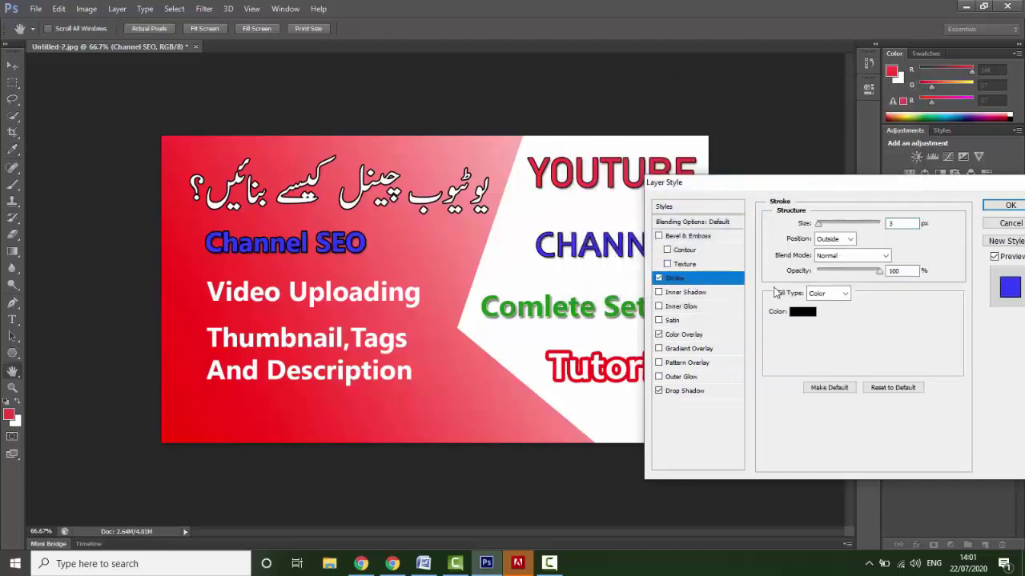
left_click(802, 311)
left_click(574, 114)
left_click(878, 107)
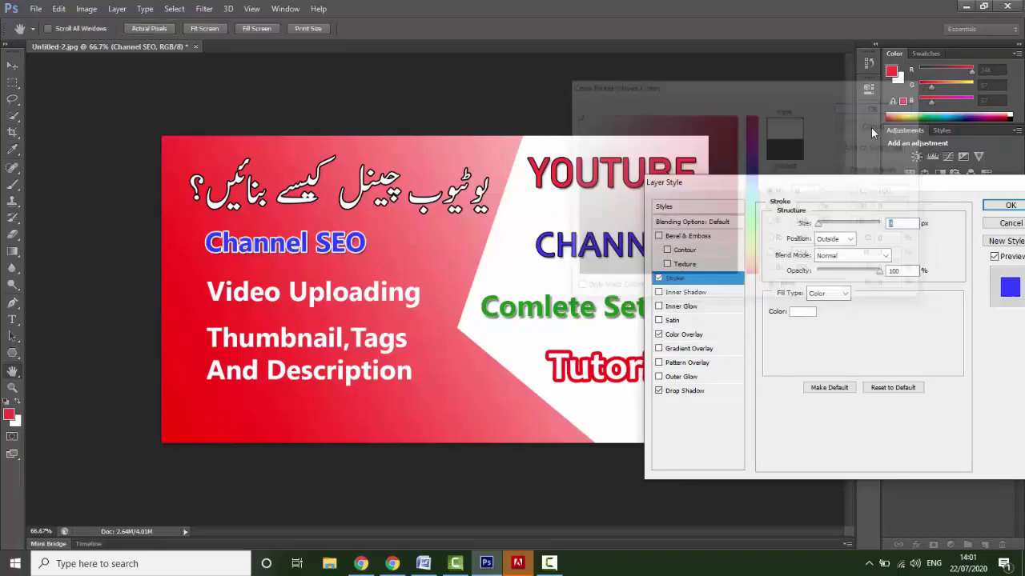
left_click(1011, 205)
Add a drop shadow to the "Video Uploading" text, coloured with the green sampled from "Comlete Setting".
left_click(953, 294)
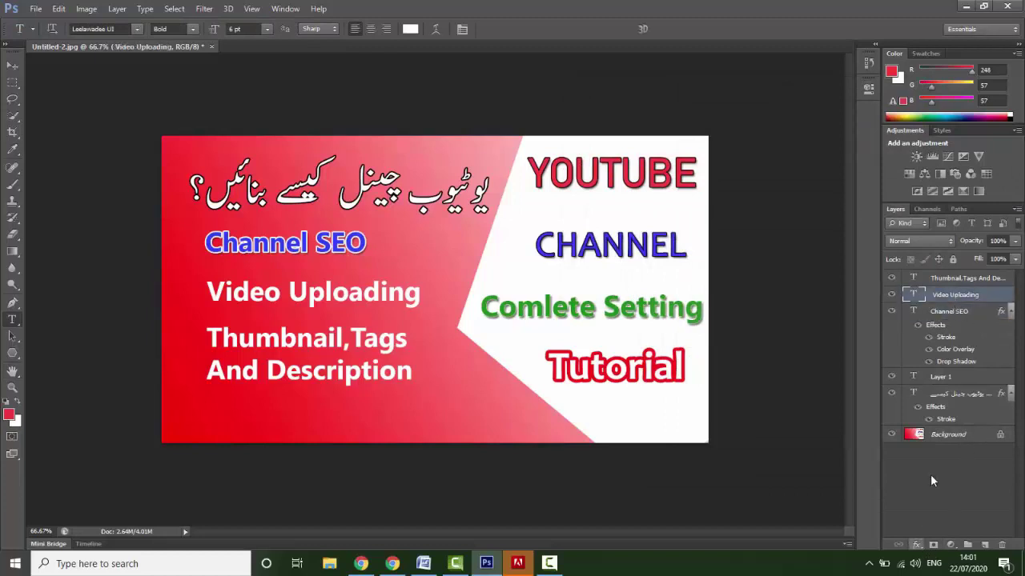
left_click(917, 544)
left_click(935, 533)
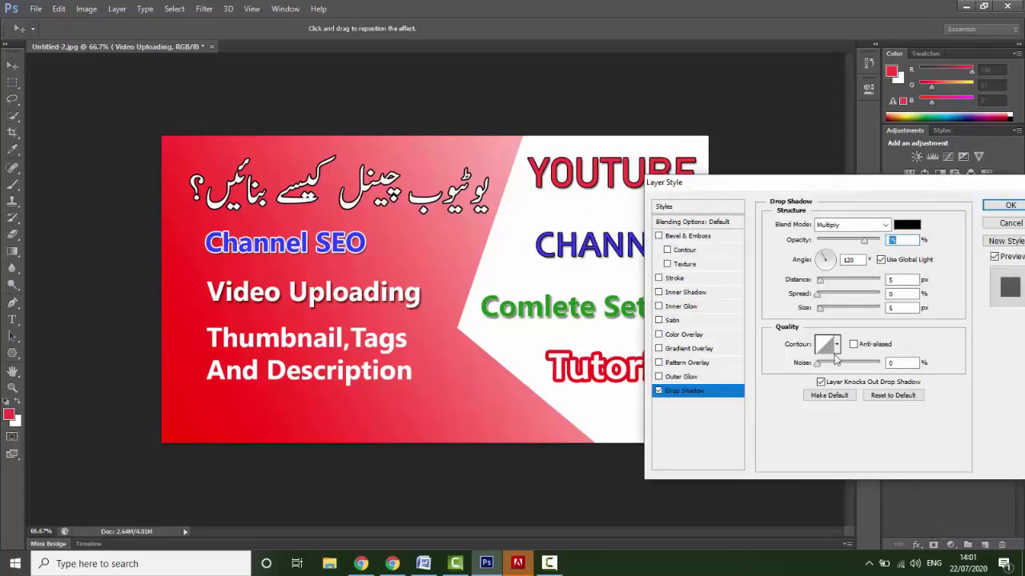
left_click(909, 224)
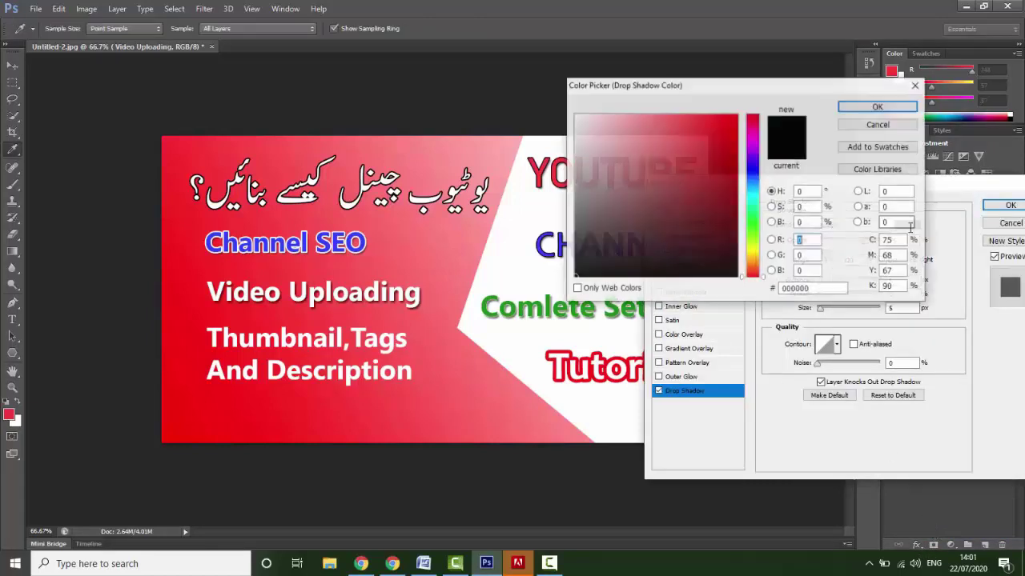
left_click(518, 307)
left_click(878, 106)
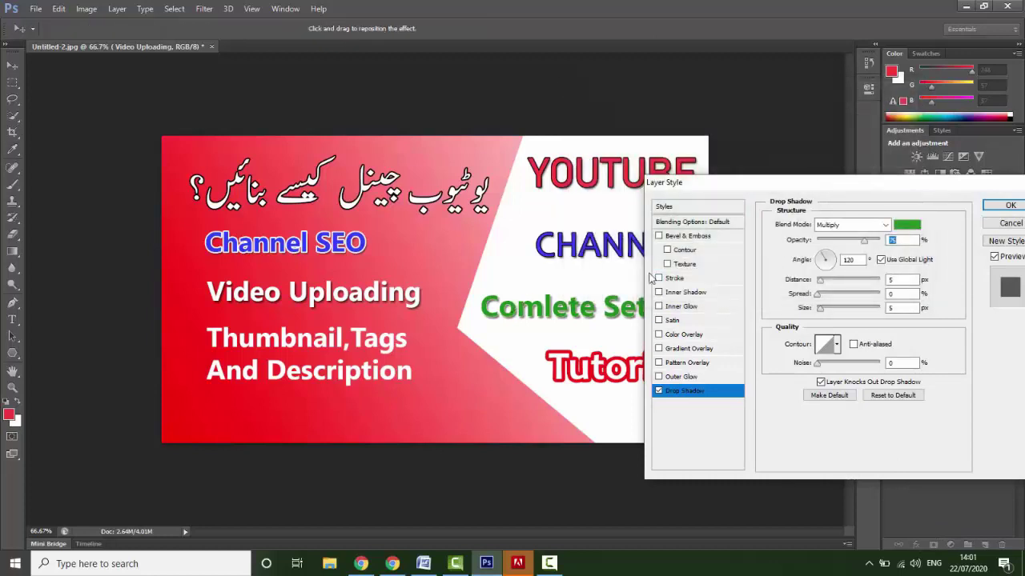
Add a colour overlay to "Video Uploading" using the green sampled from the "Comlete Setting" text.
left_click(684, 335)
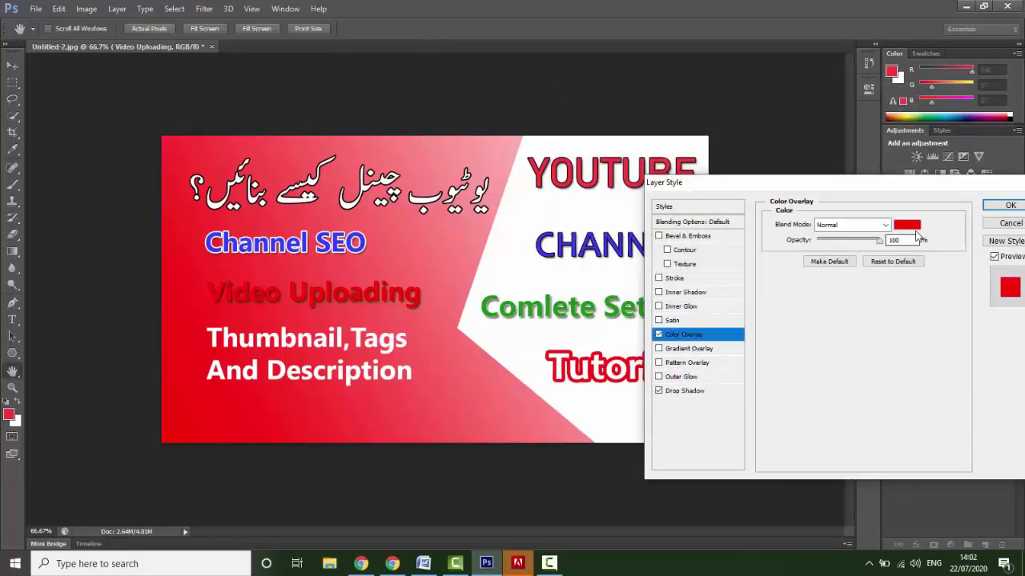
left_click(910, 226)
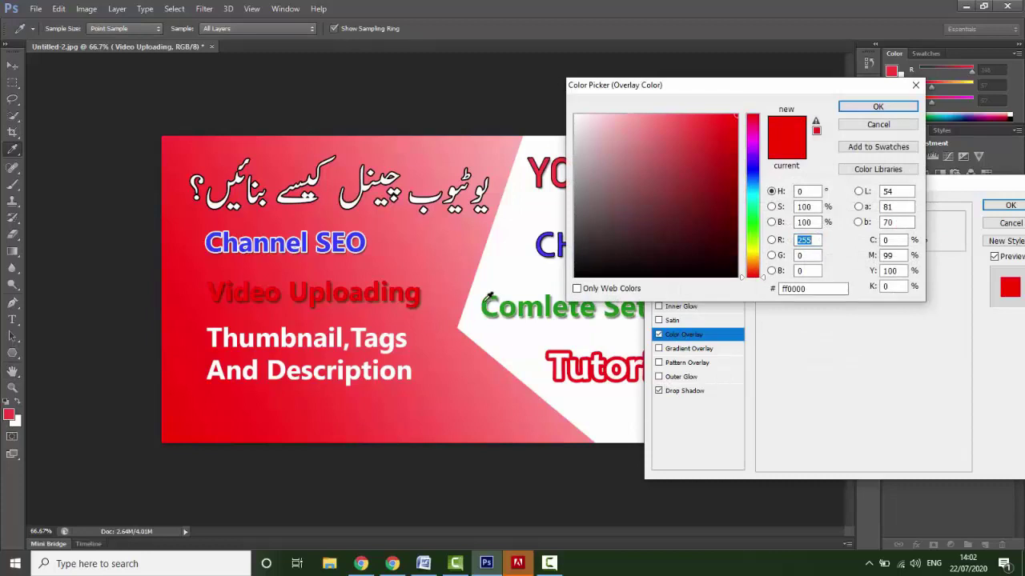
left_click(490, 302)
left_click(878, 108)
Try black as the drop shadow colour of "Video Uploading", and set it to near-white f7f9f7.
left_click(685, 391)
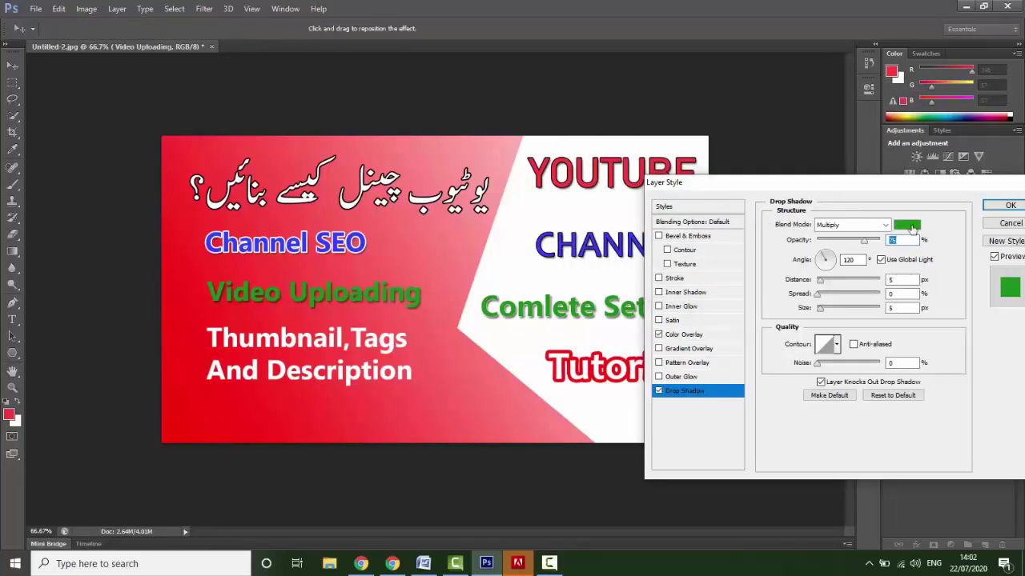
left_click(909, 160)
left_click(586, 271)
left_click(878, 109)
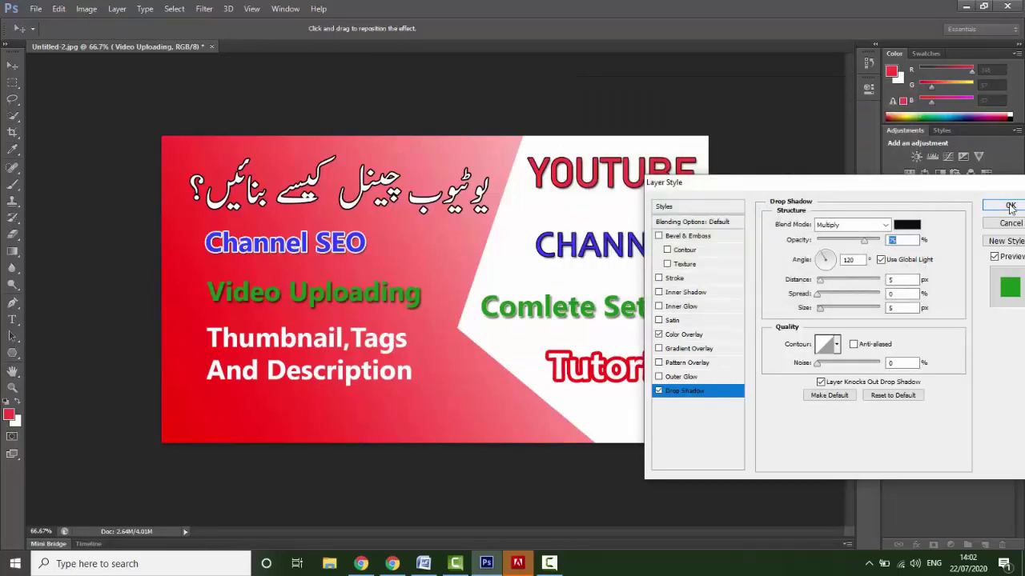
left_click(907, 225)
left_click(575, 119)
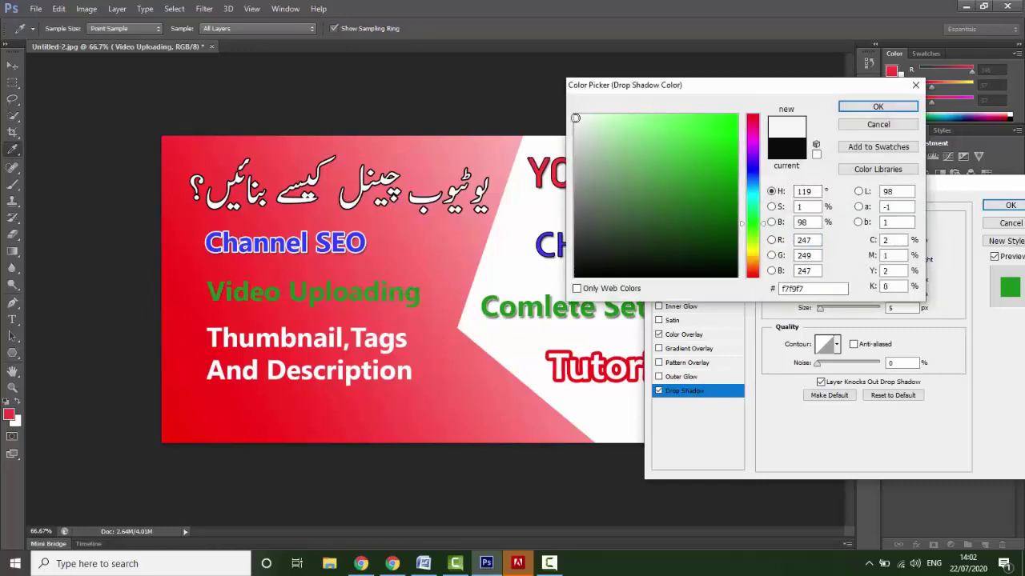
left_click(877, 106)
Add a near-white fdfdfd stroke to "Video Uploading" and apply its layer style.
left_click(675, 278)
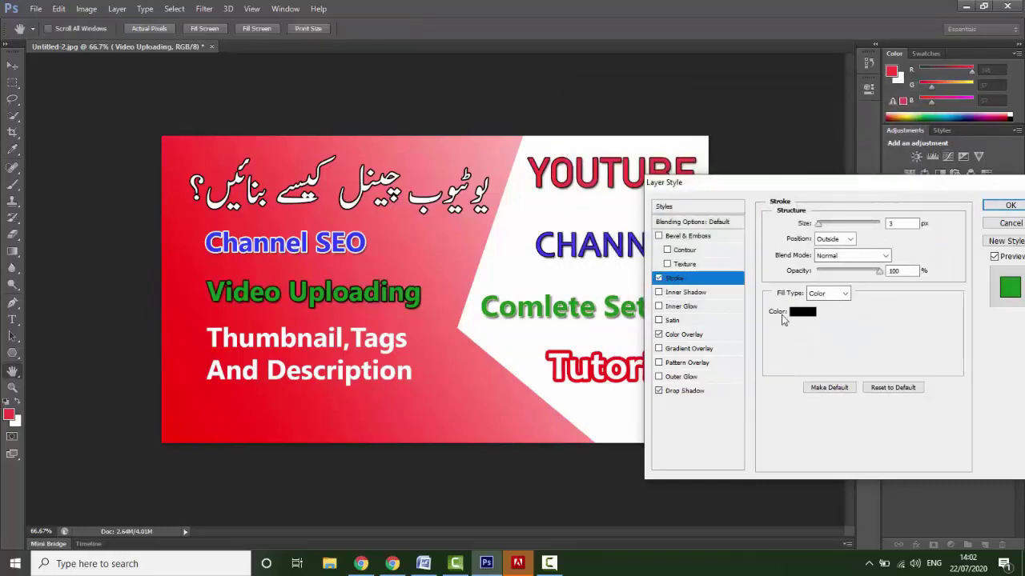
left_click(800, 312)
left_click(574, 116)
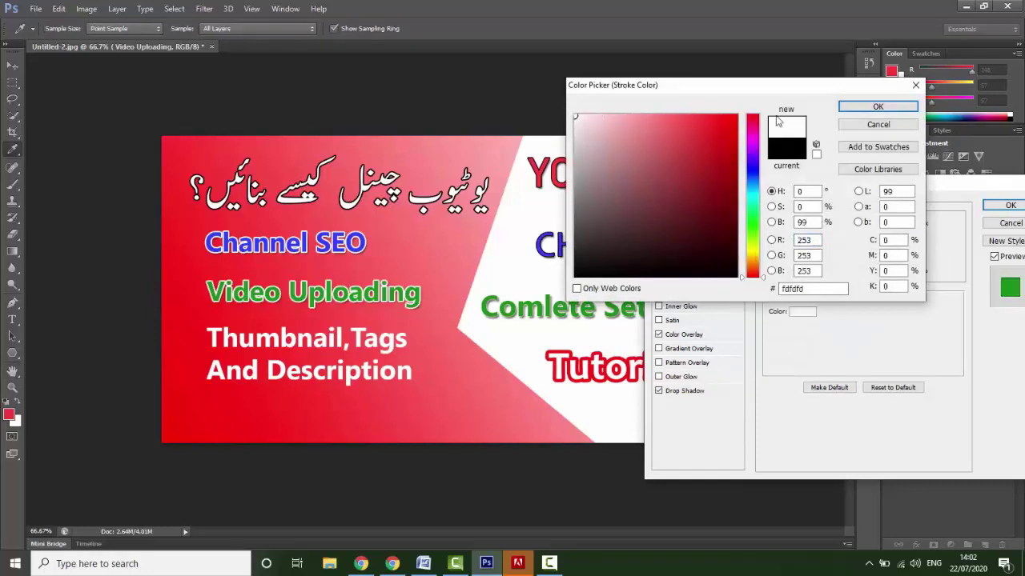
left_click(878, 106)
left_click(1010, 205)
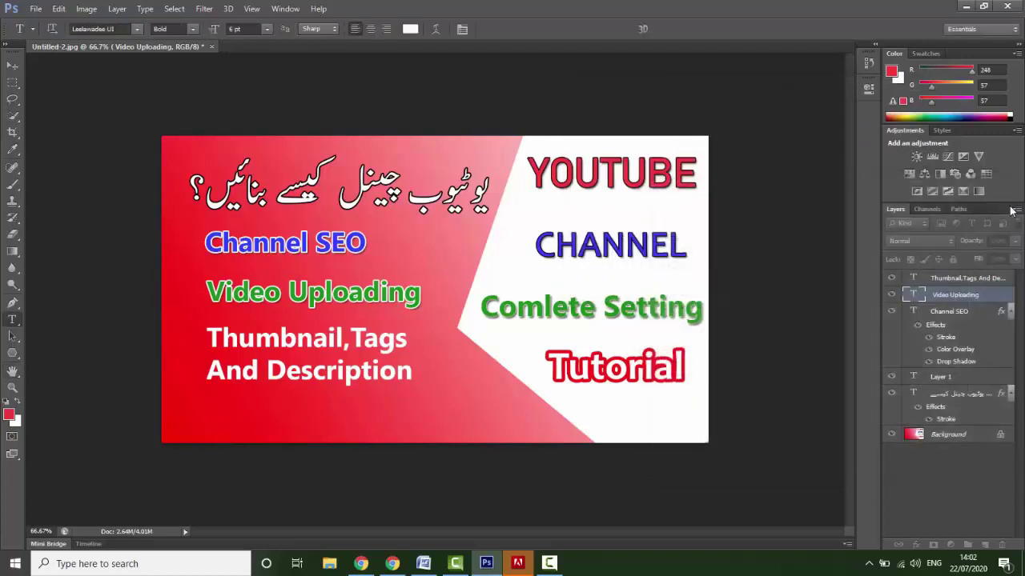
Add a yellow fff600 colour overlay to the "Thumbnail,Tags And Description" text layer.
left_click(949, 279)
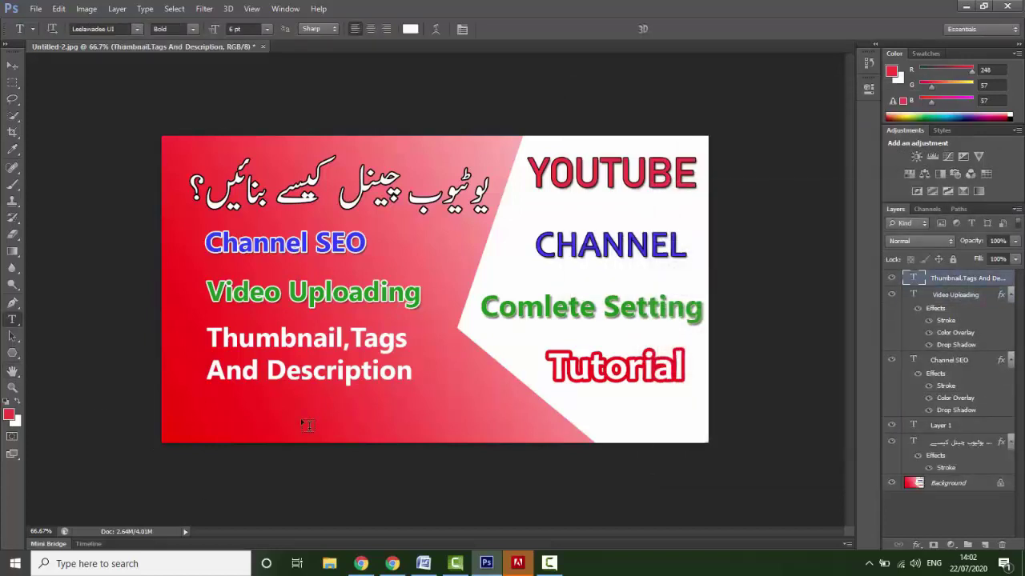
left_click(917, 544)
left_click(950, 483)
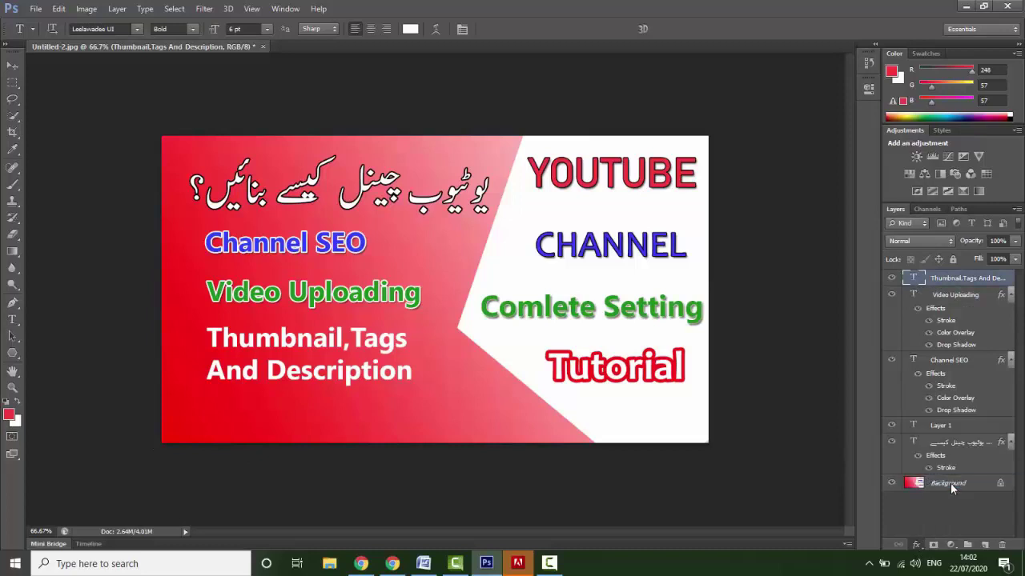
left_click(905, 226)
left_click(757, 251)
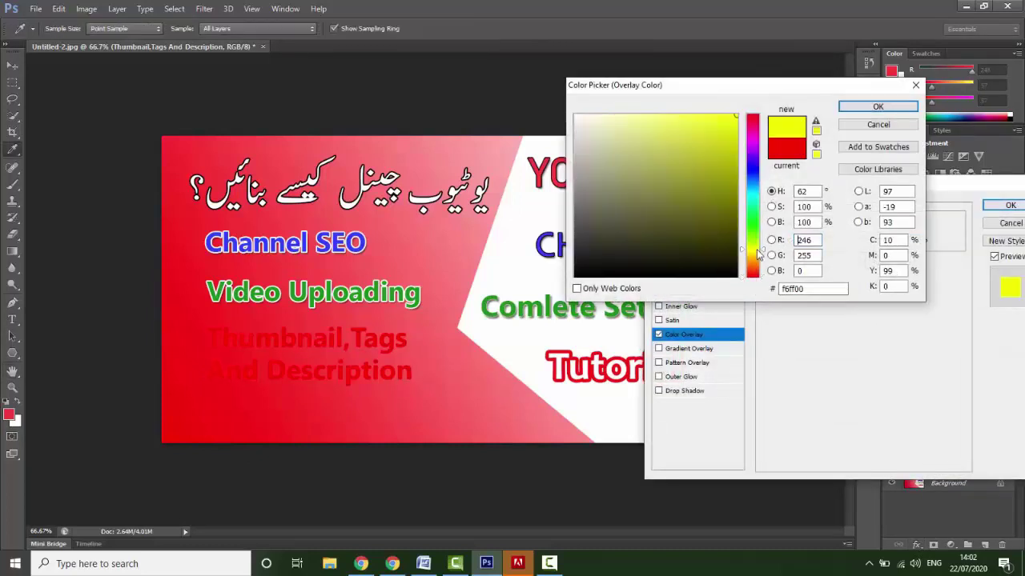
left_click_drag(758, 232, 752, 251)
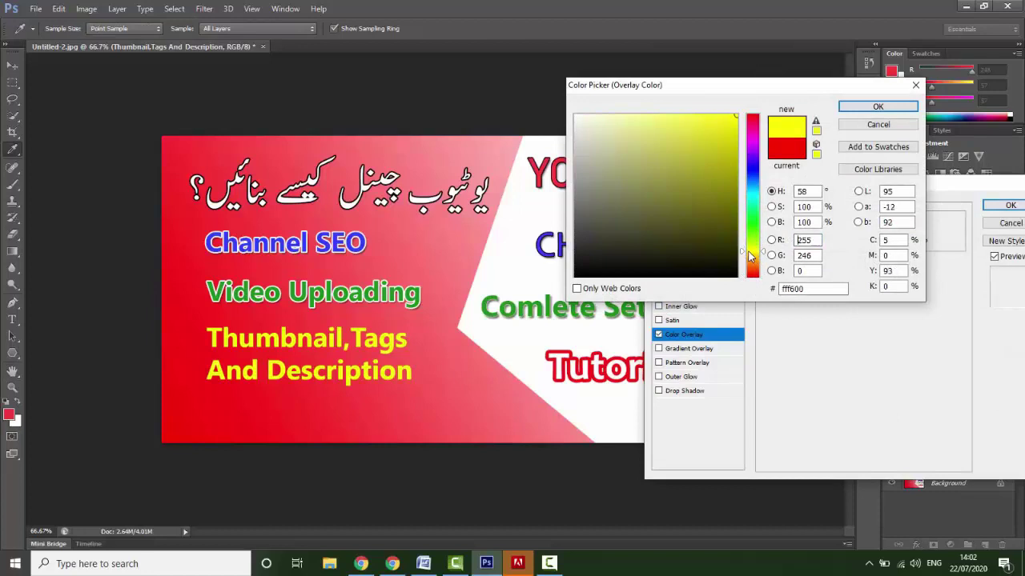
left_click(878, 107)
Add a 6 px black stroke to "Thumbnail,Tags And Description" and apply its layer style.
left_click(678, 278)
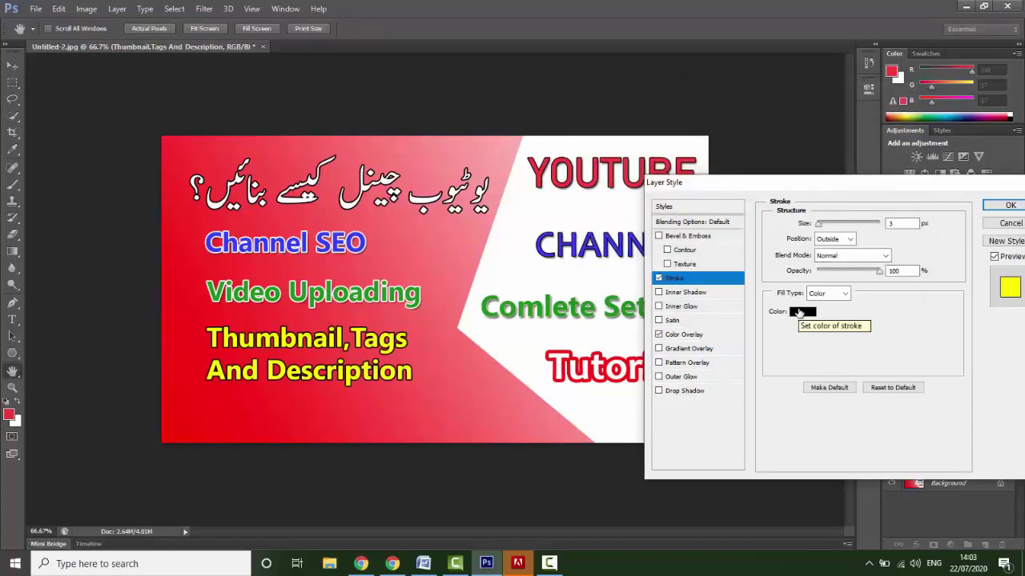
double_click(891, 224)
type("6")
left_click(1010, 205)
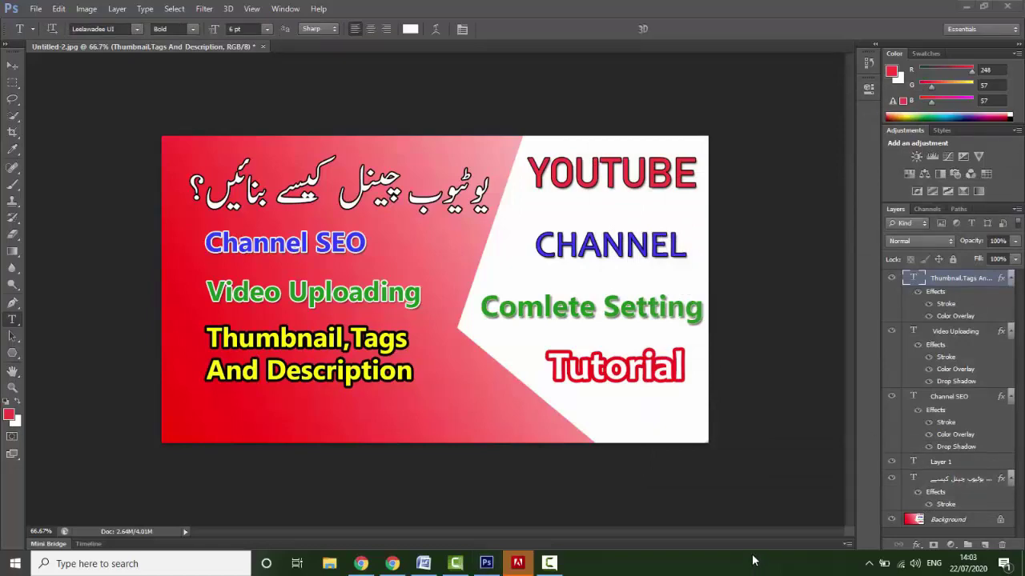
Save the design to the Desktop as a JPEG named "Video thumbnail" with High quality 8.
left_click(36, 9)
left_click(61, 151)
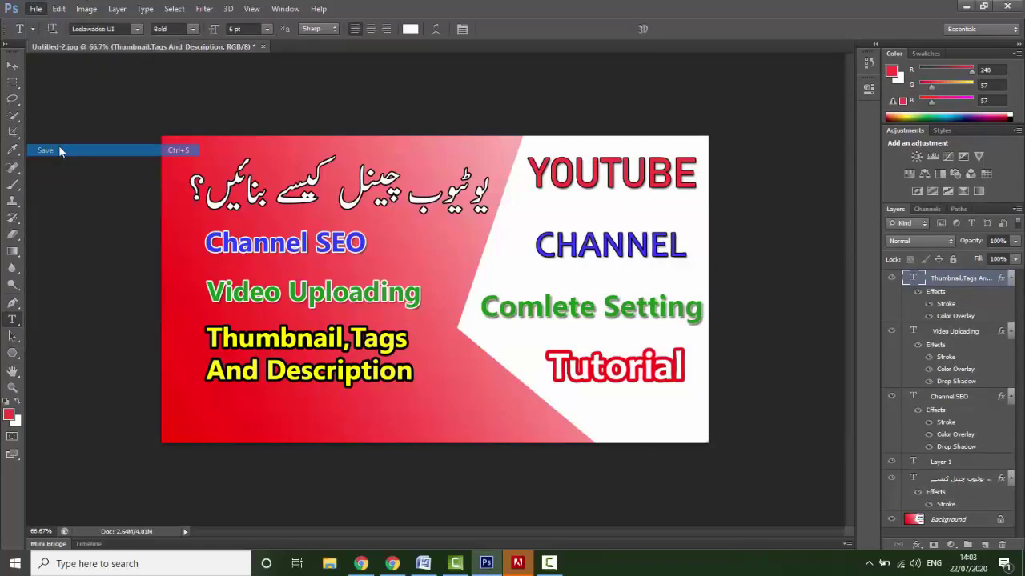
left_click(492, 303)
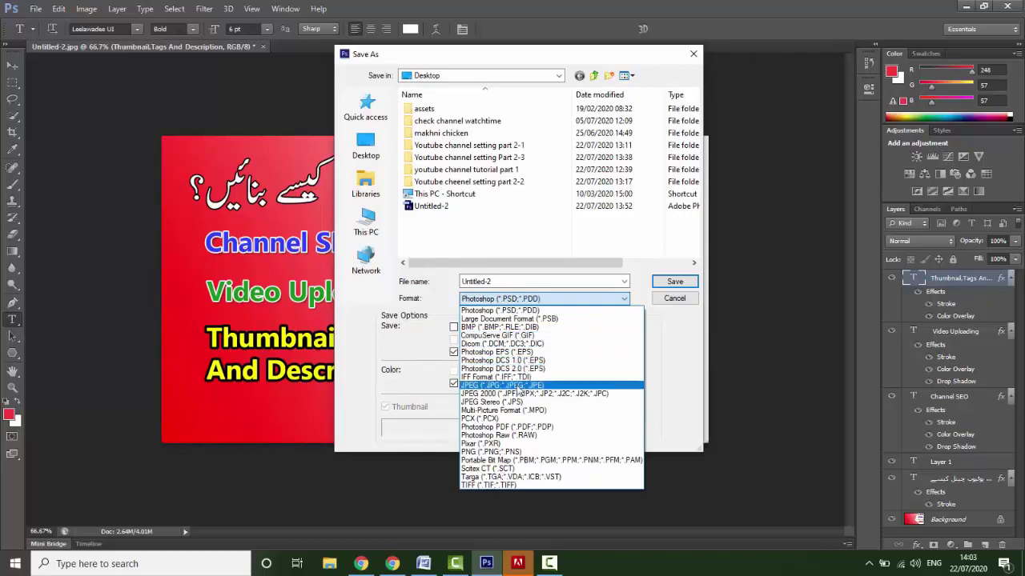
left_click(492, 387)
double_click(503, 280)
type("V")
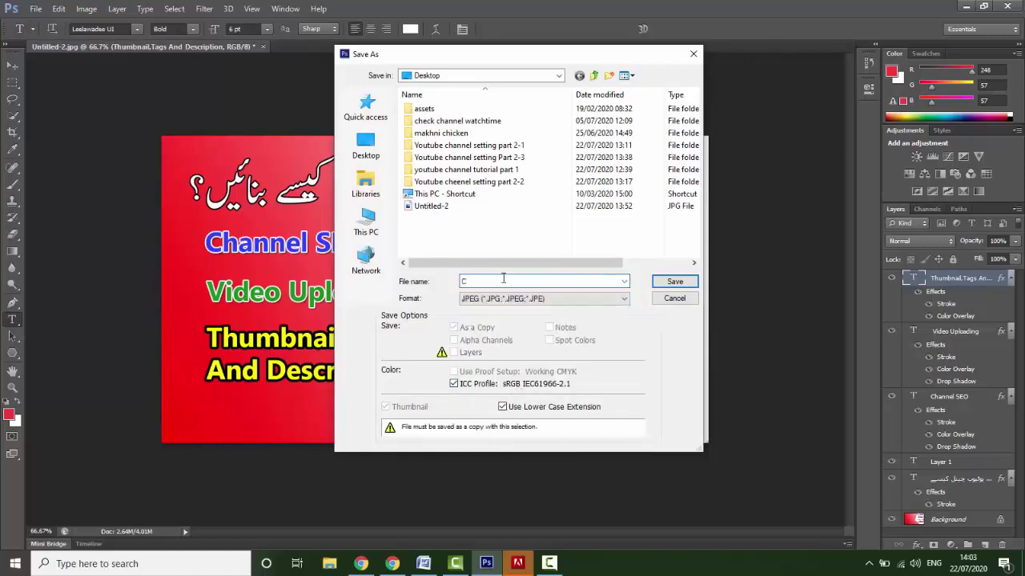
type("ideo thumbnail")
left_click(366, 144)
left_click(675, 281)
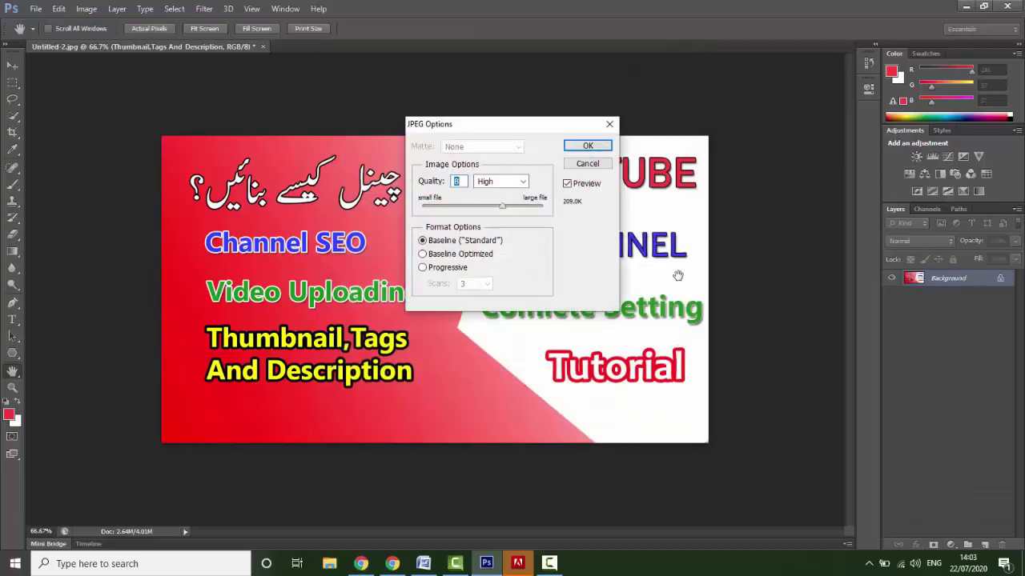
left_click(587, 147)
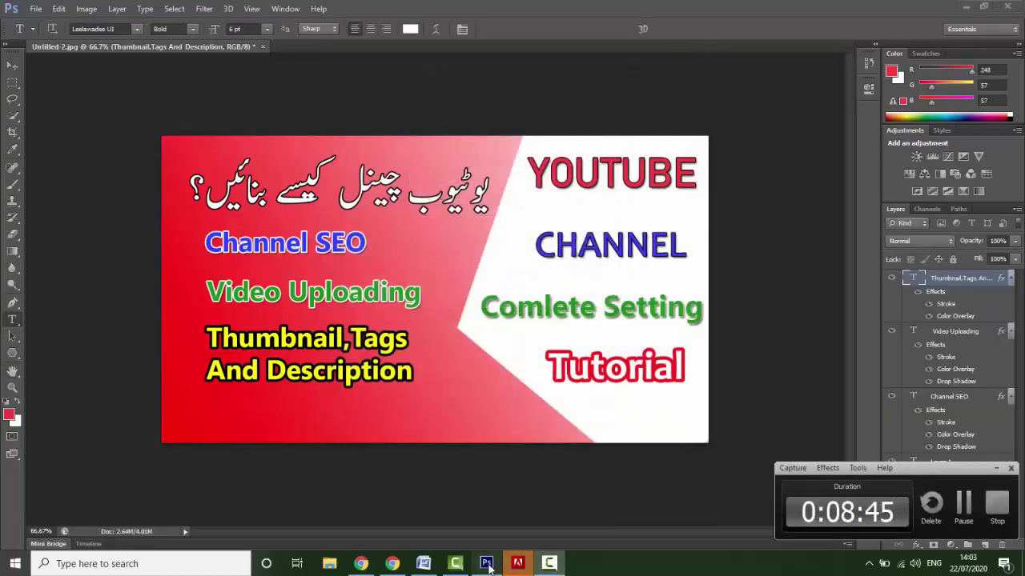
Switch to the desktop and open the saved "Video thumbnail" image in Photos to check it.
left_click(966, 7)
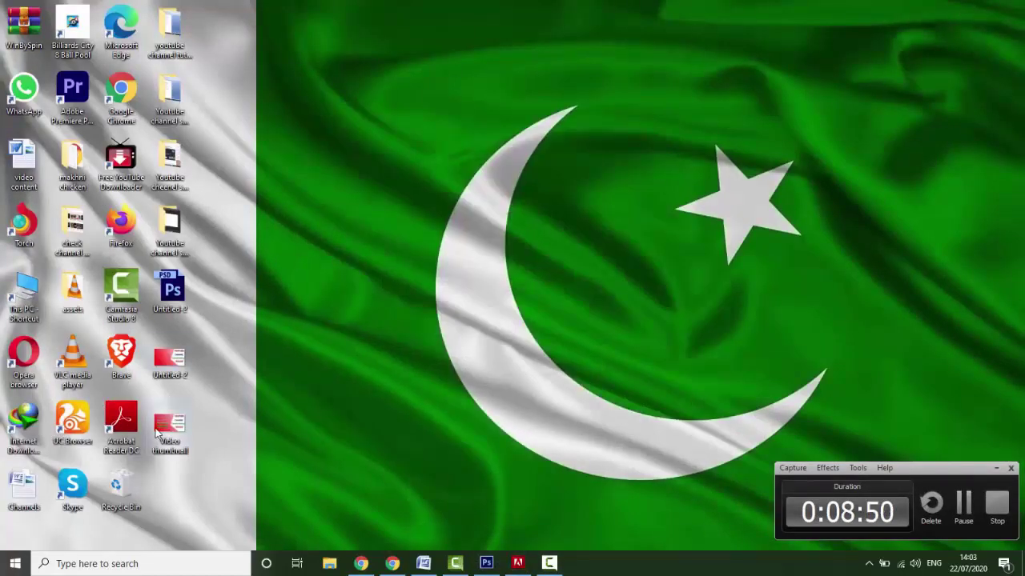
double_click(156, 433)
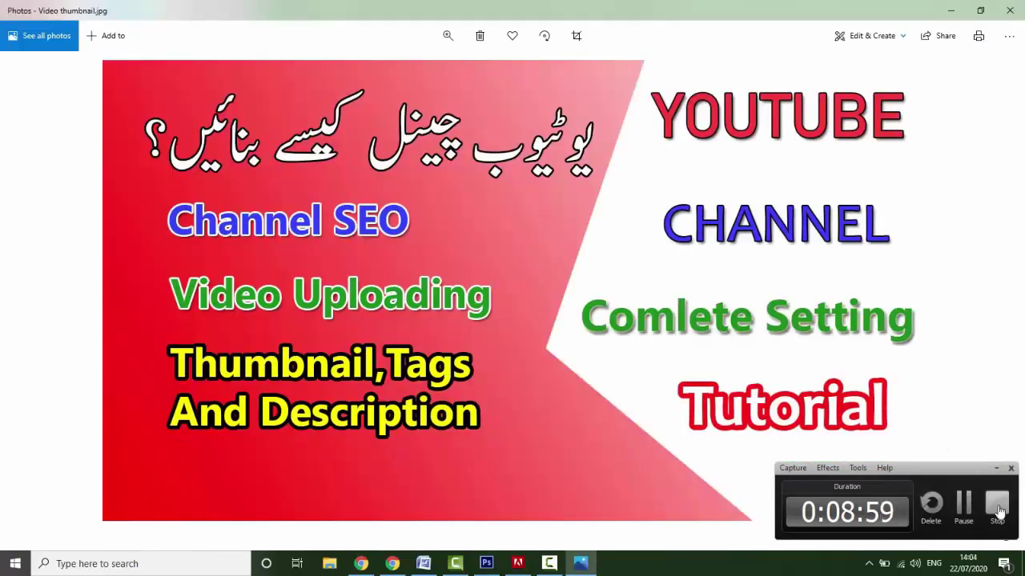
left_click(998, 510)
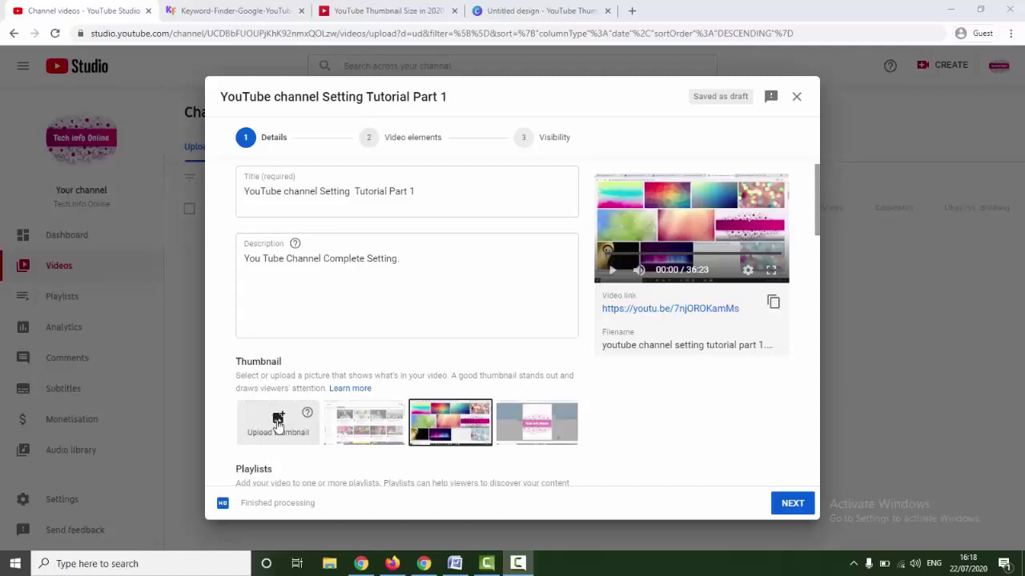
Select "Video thumbnail" from the Desktop for the custom thumbnail upload in YouTube Studio and preview the image.
mouse_move(311, 419)
left_click(278, 421)
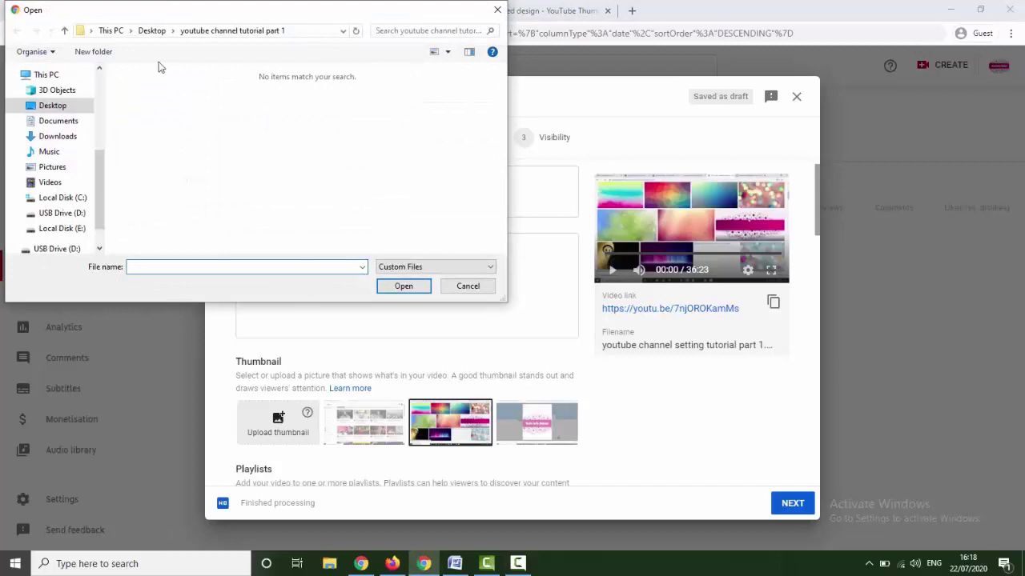
left_click(50, 109)
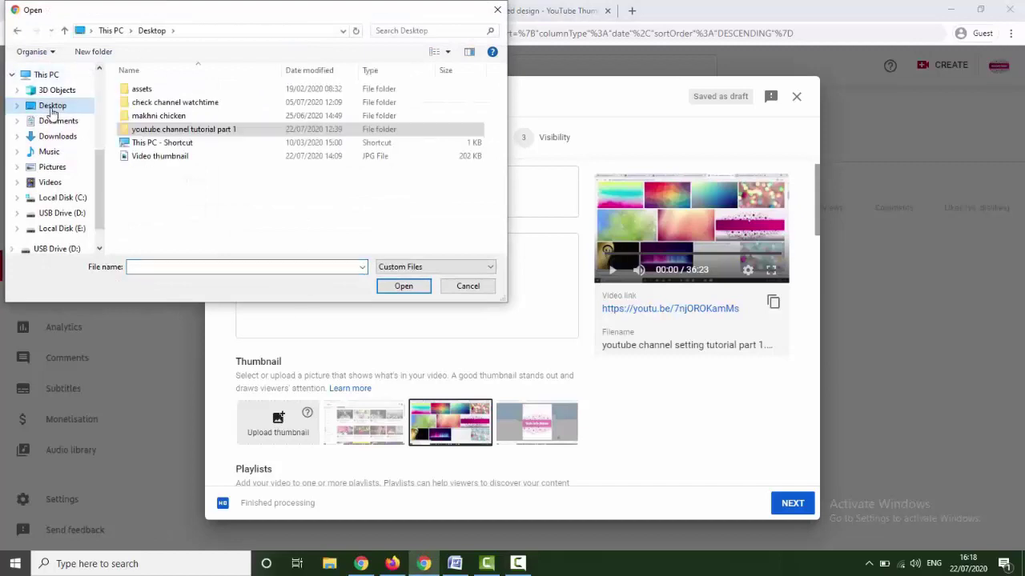
left_click(163, 159)
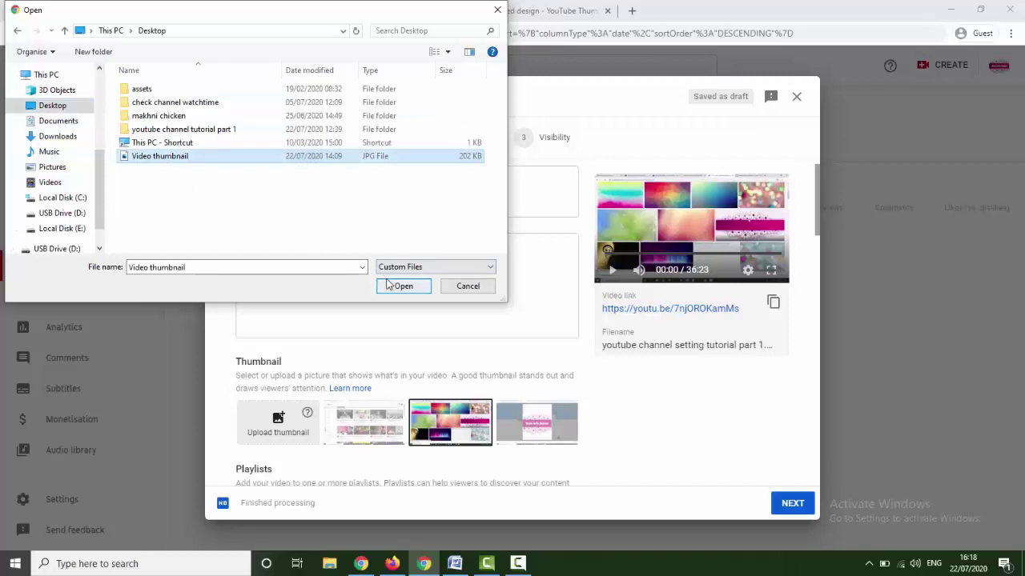
right_click(166, 157)
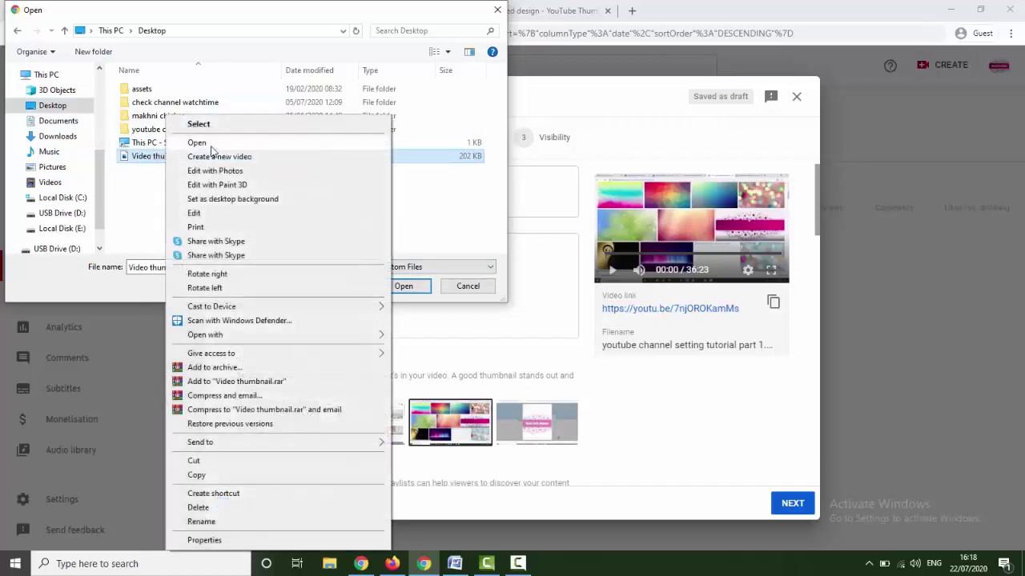
left_click(213, 144)
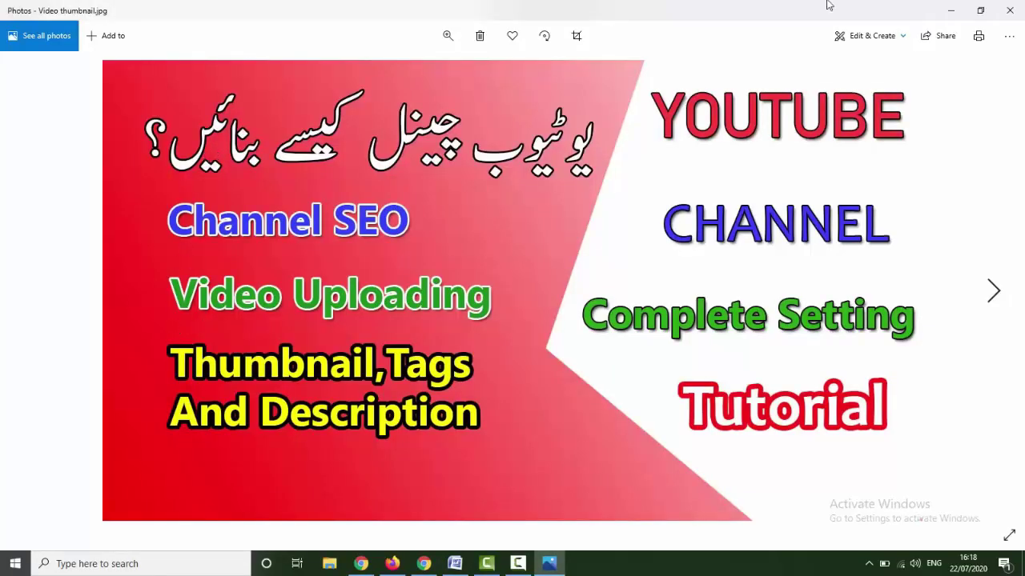
Leave the image preview and upload "Video thumbnail" as the custom thumbnail in YouTube Studio.
left_click(950, 10)
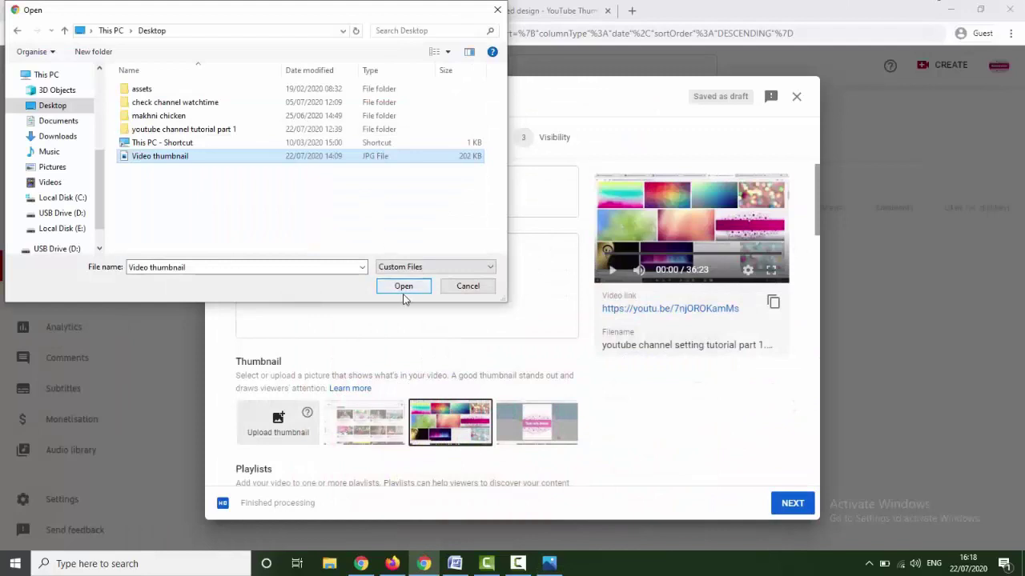
left_click(405, 294)
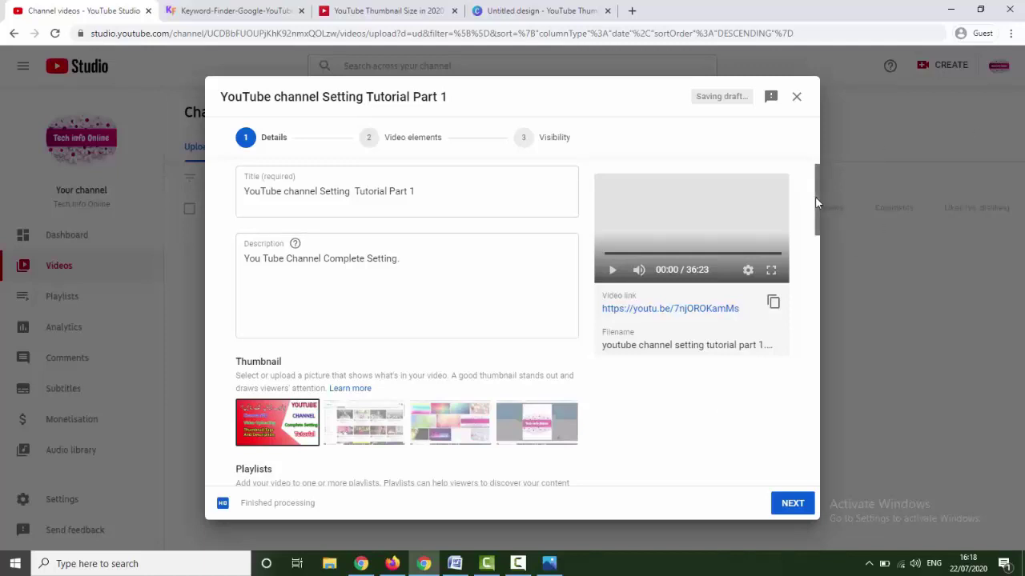
Review the video's audience settings and tags, comparing the tags with the selected keywords in Keyword Finder.
left_click_drag(815, 198, 801, 283)
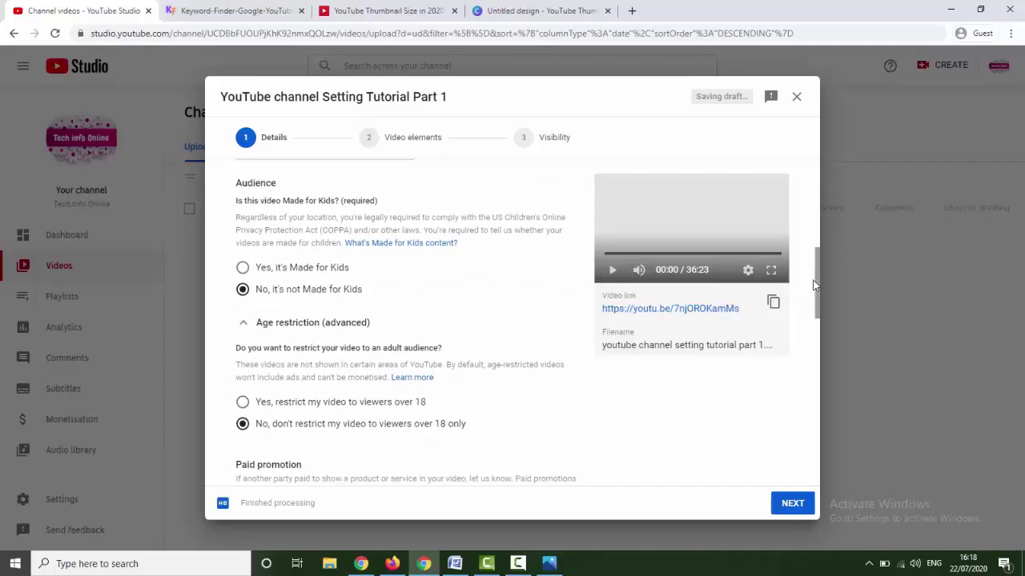
left_click_drag(818, 280, 808, 370)
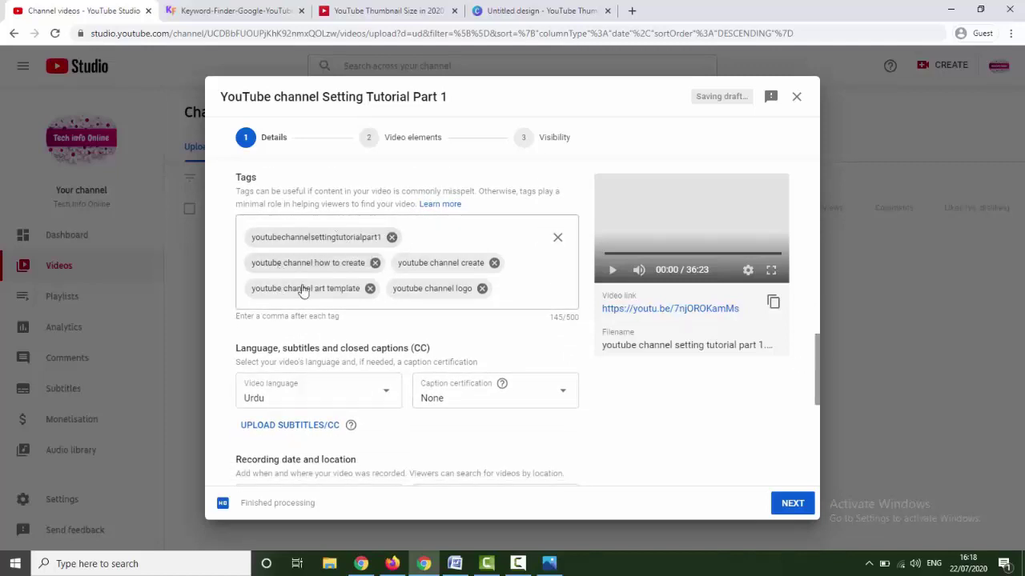
left_click(264, 12)
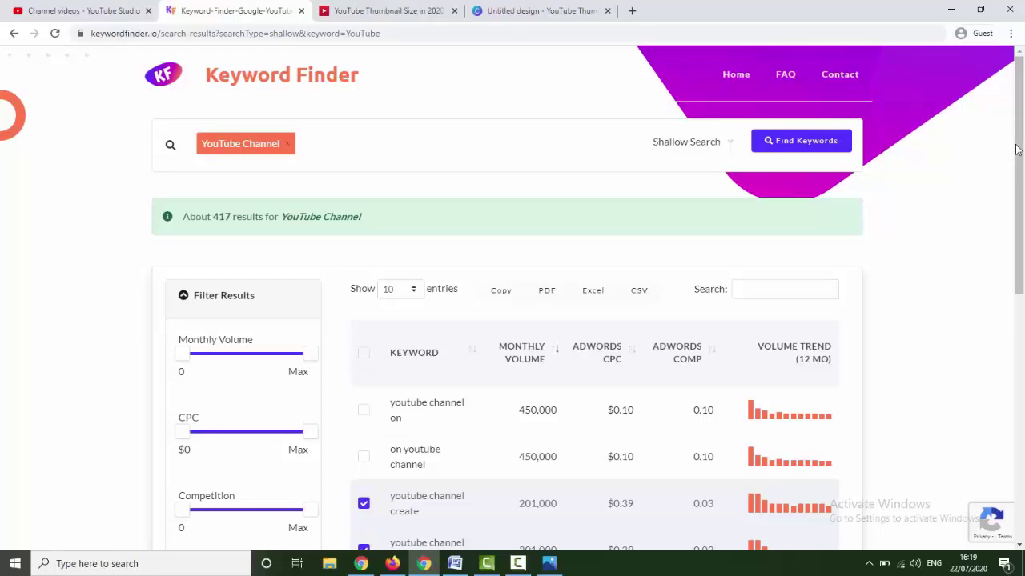
left_click_drag(1019, 152, 1009, 275)
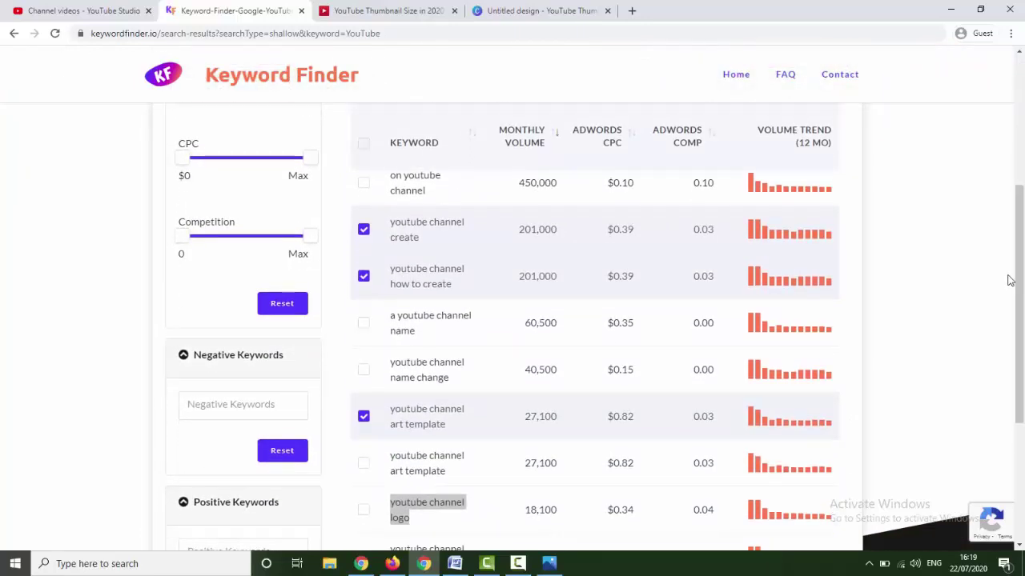
left_click(68, 11)
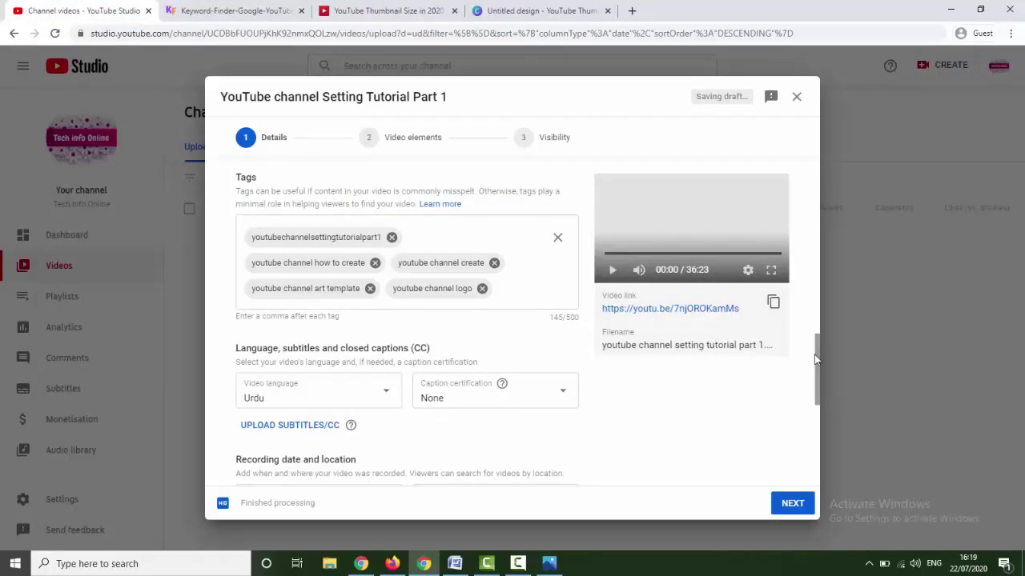
Select Urdu as the video language.
left_click_drag(819, 358, 815, 398)
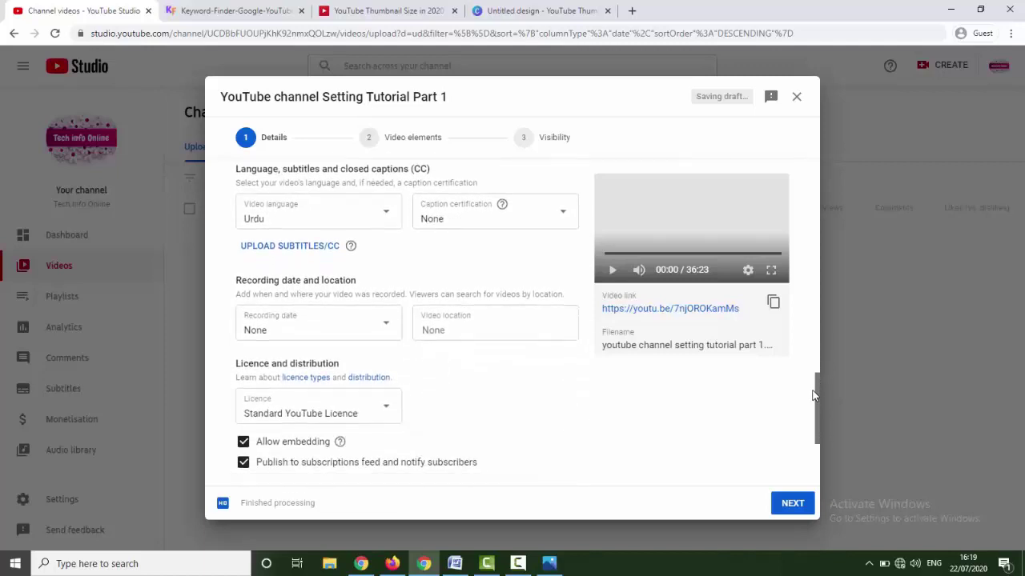
left_click(391, 219)
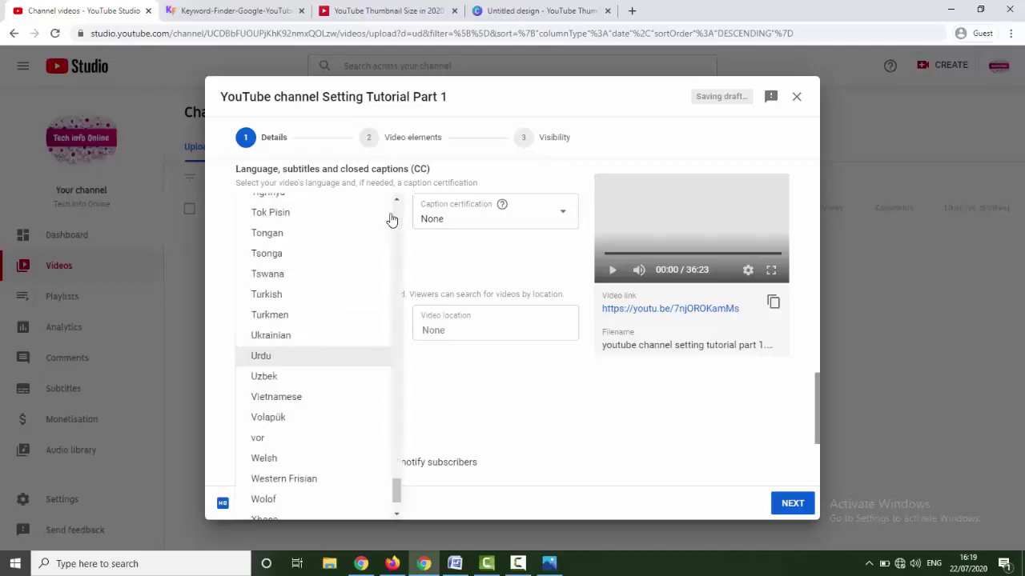
left_click(261, 356)
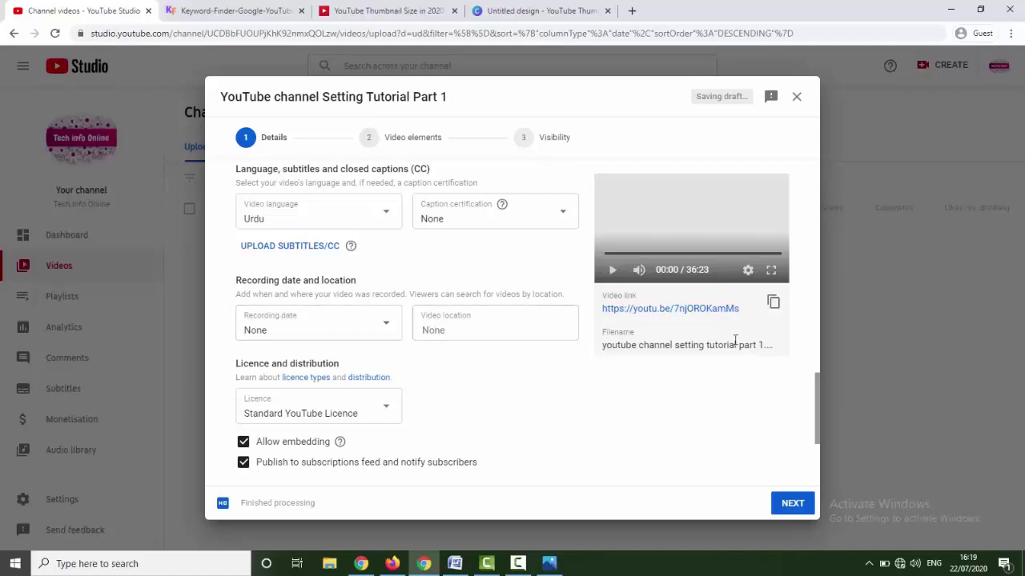
Check the licence, category and comment settings, and continue to Visibility without adding an end screen or cards.
left_click_drag(815, 407, 817, 444)
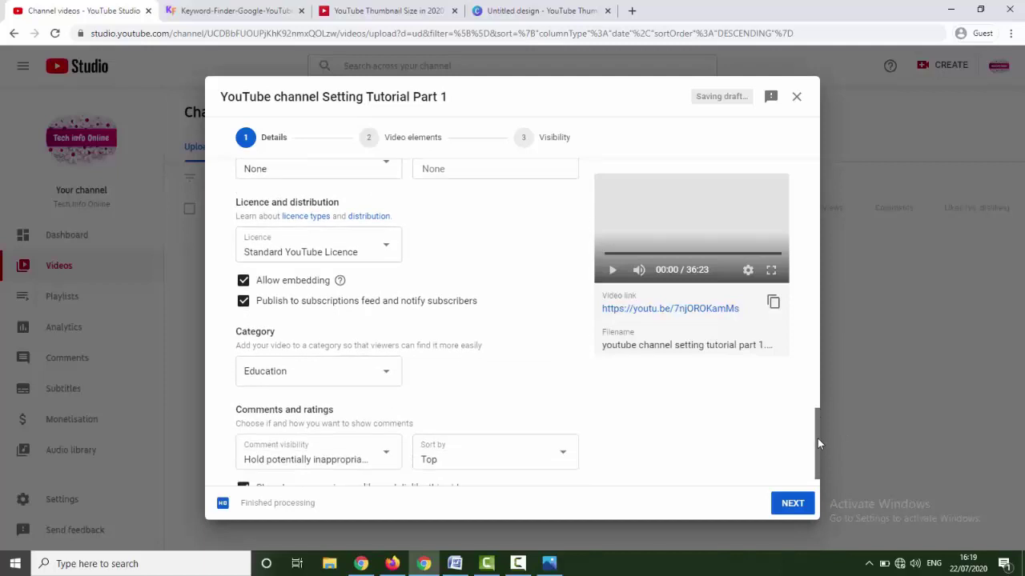
left_click_drag(818, 438, 819, 444)
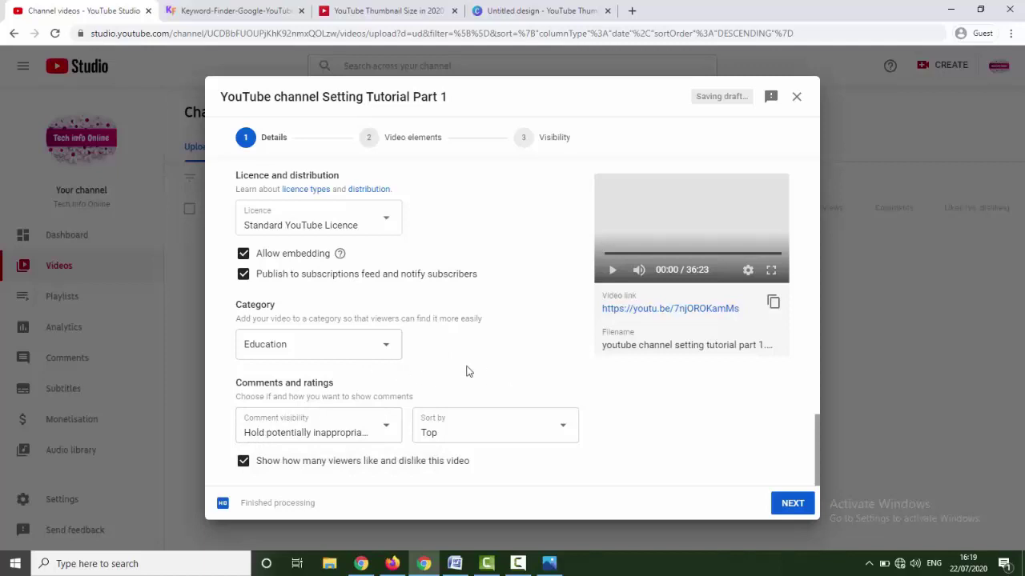
left_click(788, 503)
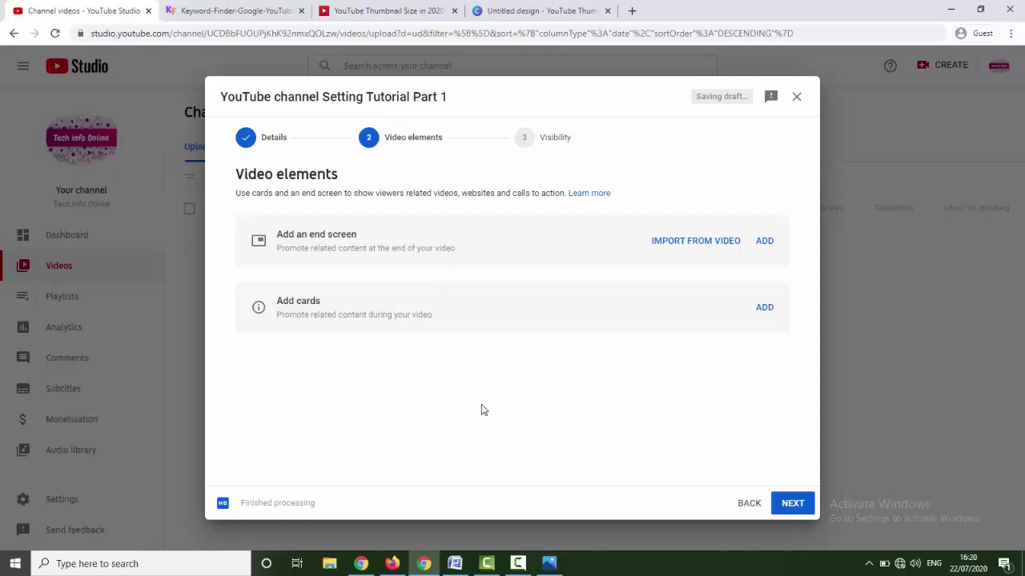
left_click(792, 504)
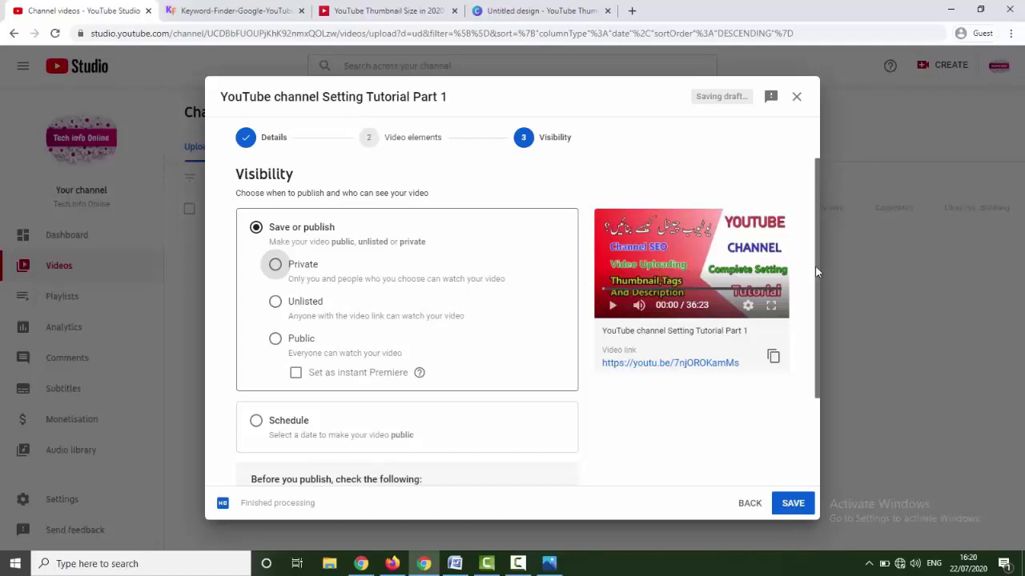
left_click_drag(815, 269, 808, 305)
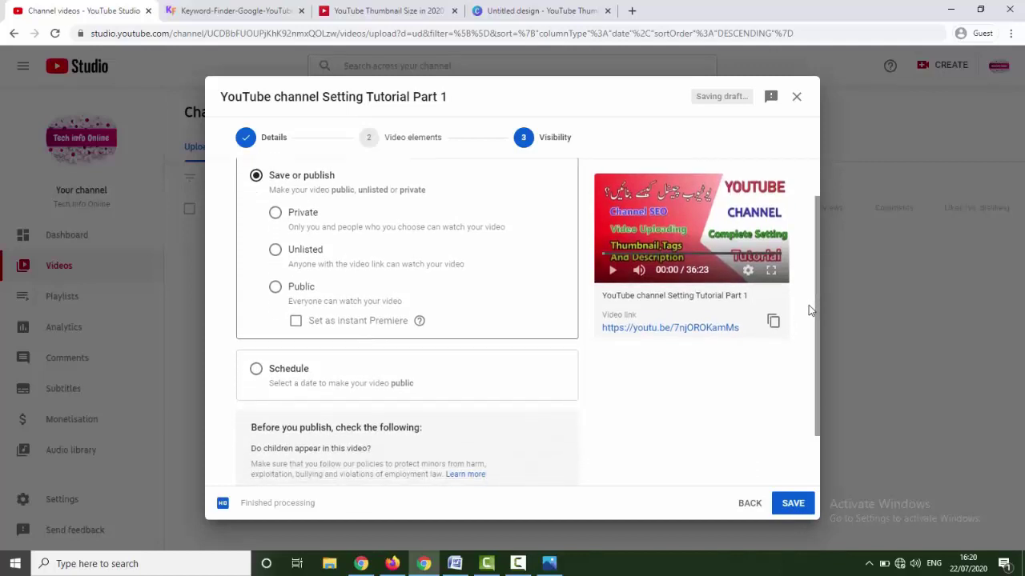
left_click(256, 369)
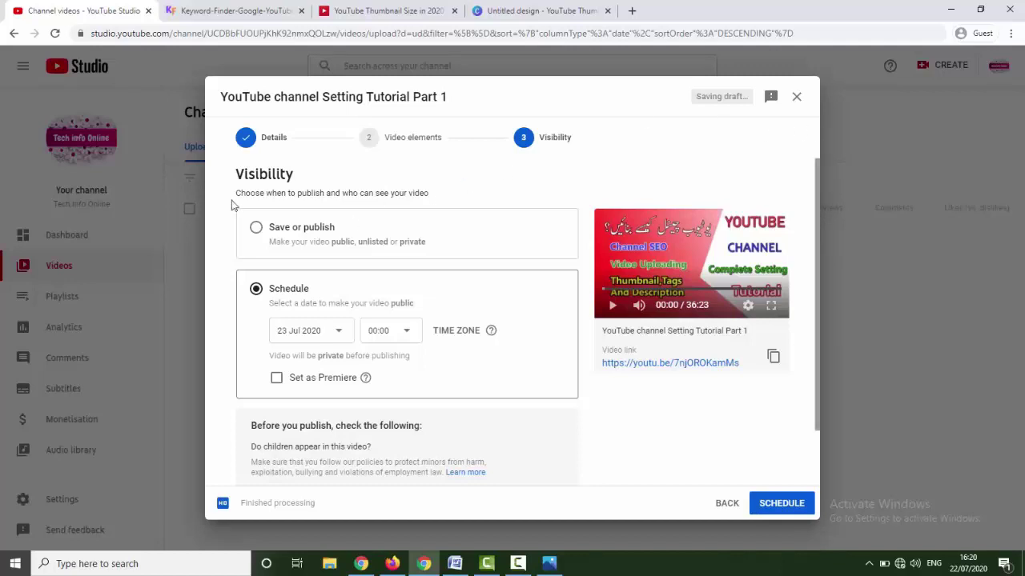
left_click(256, 230)
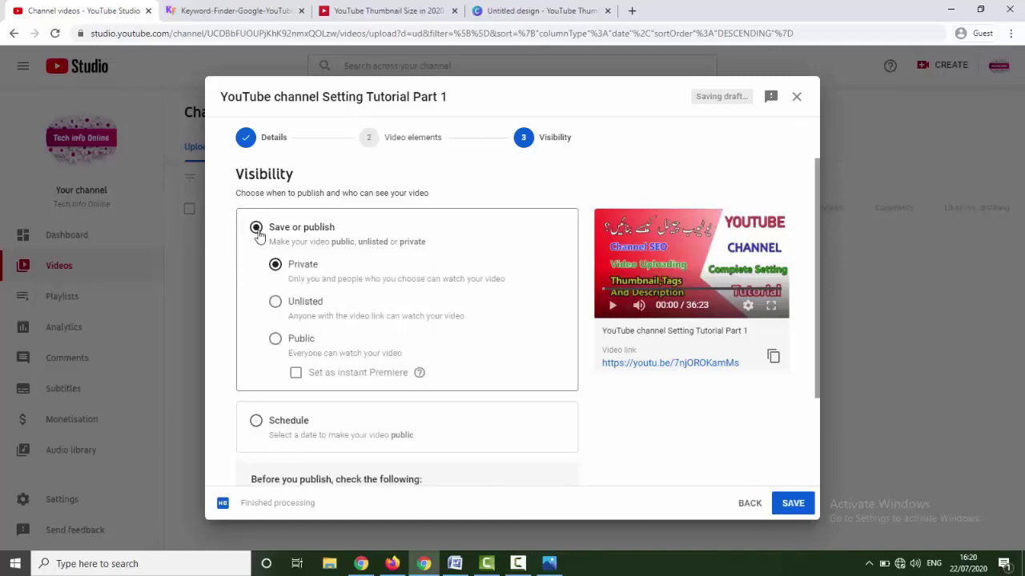
Set the video's visibility to Public, leaving the instant Premiere option off.
left_click(304, 341)
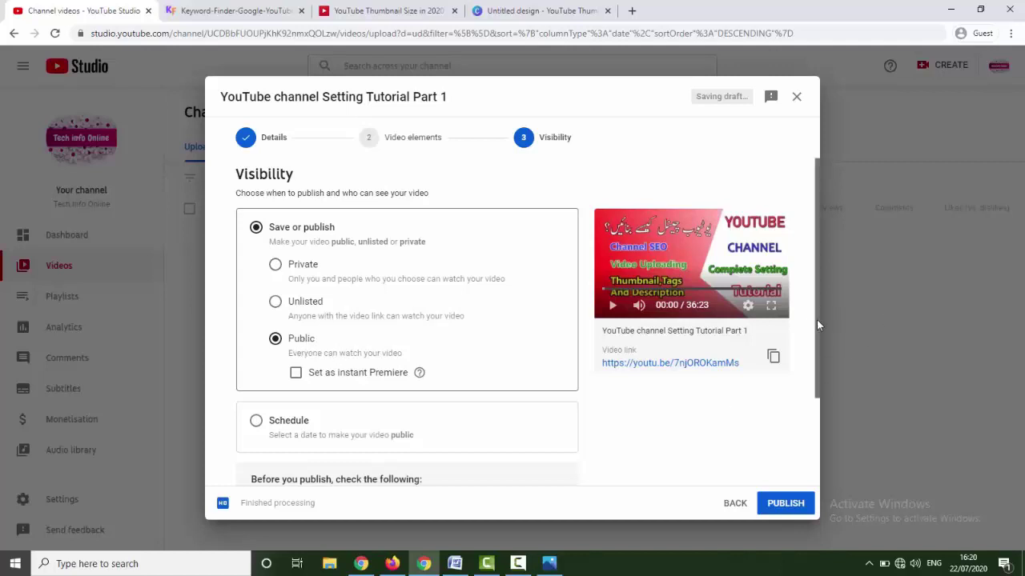
left_click_drag(818, 324, 817, 380)
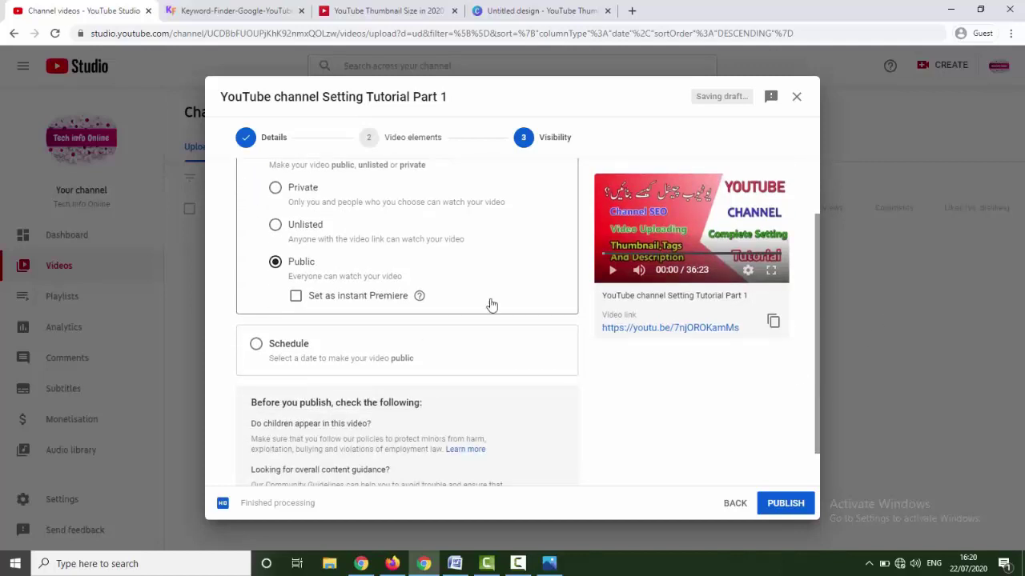
left_click(297, 298)
left_click(296, 298)
left_click_drag(816, 365, 807, 433)
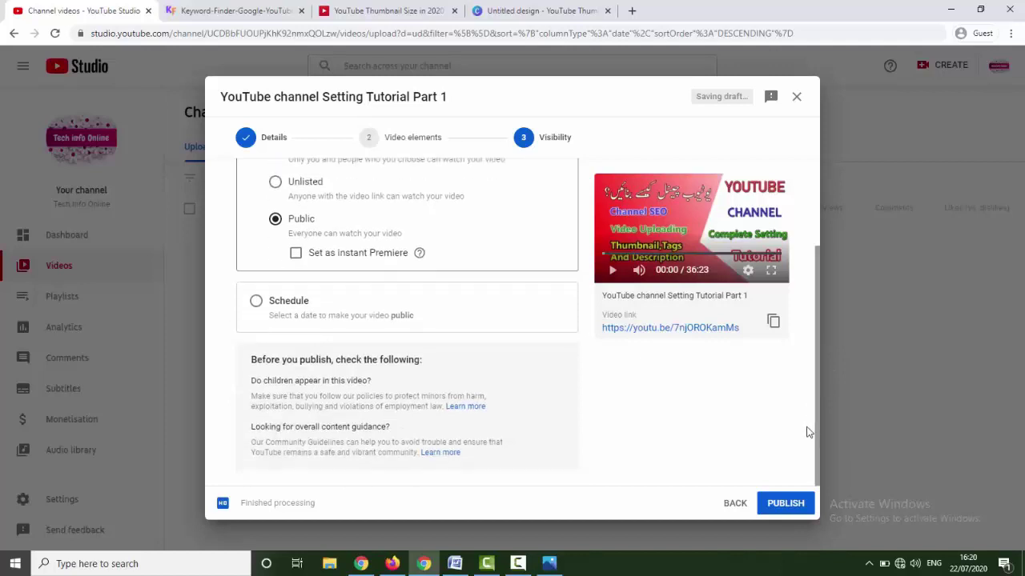
Publish the video and dismiss the share dialog and the hint over the channel's video list.
left_click(776, 504)
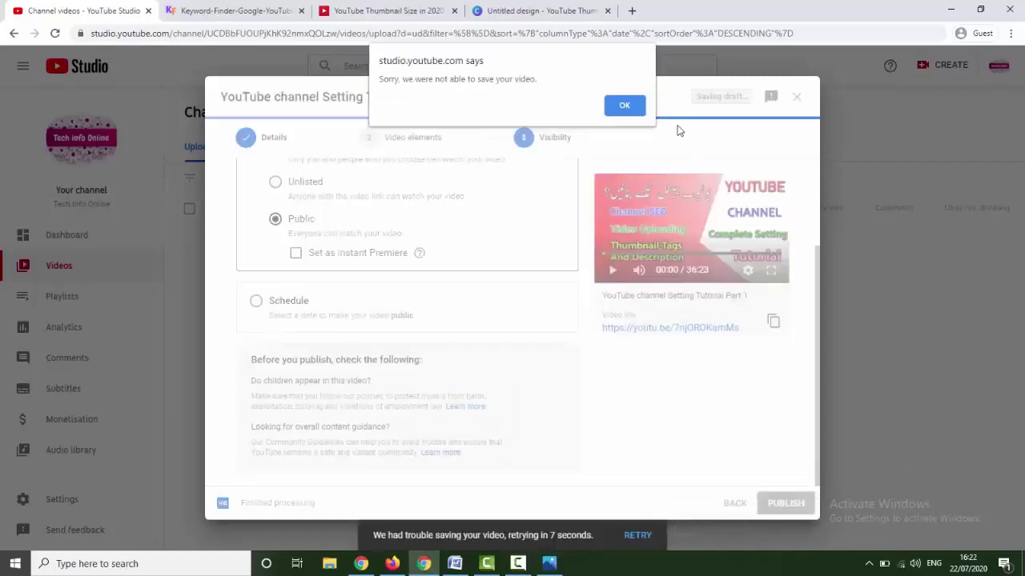
left_click(626, 109)
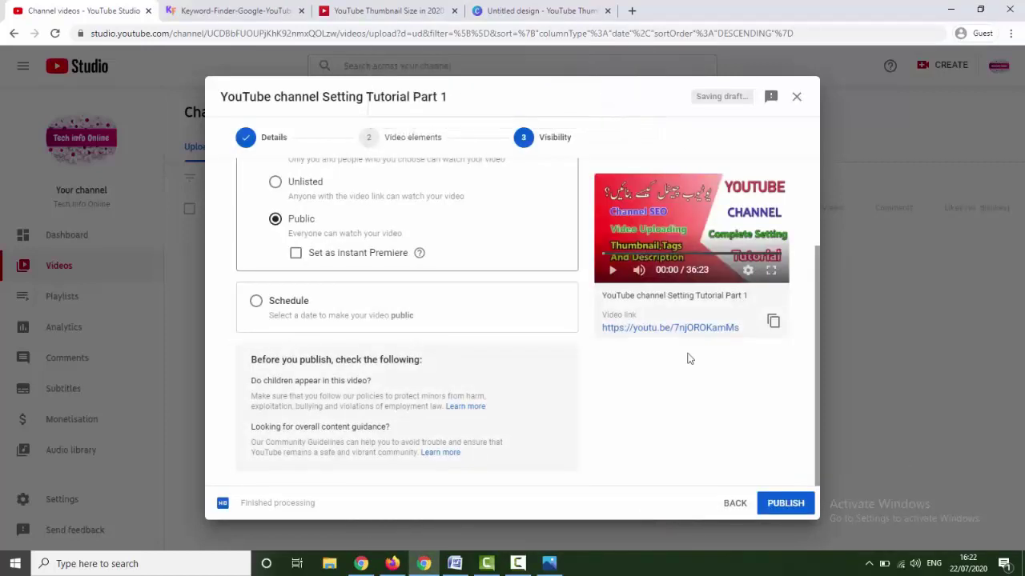
left_click(788, 512)
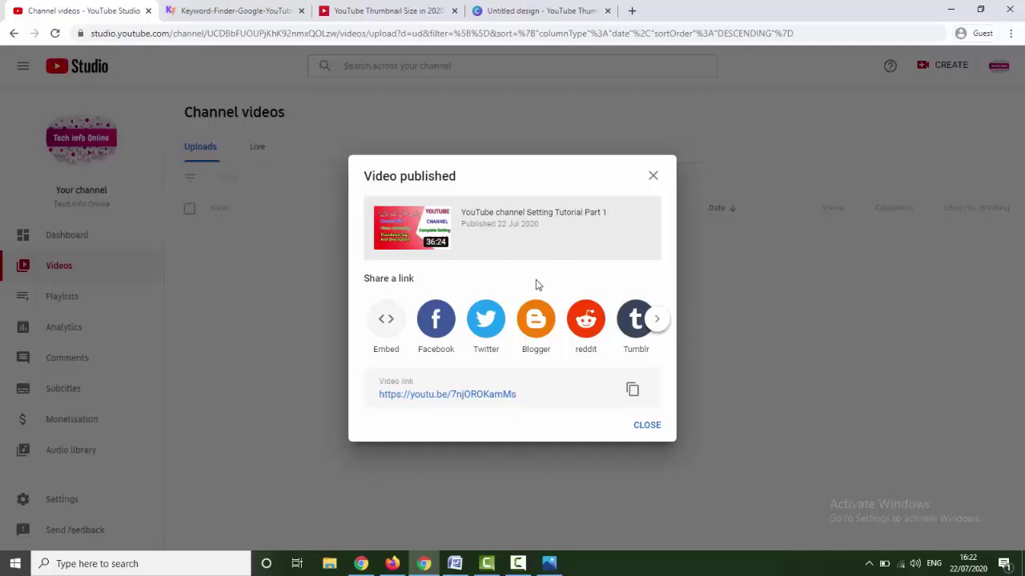
left_click(646, 426)
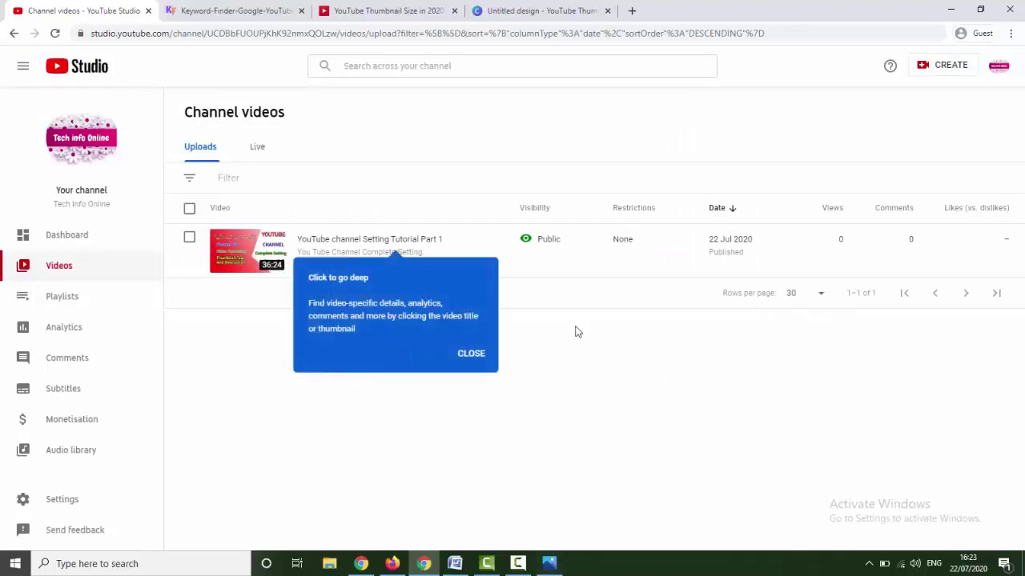
left_click(471, 354)
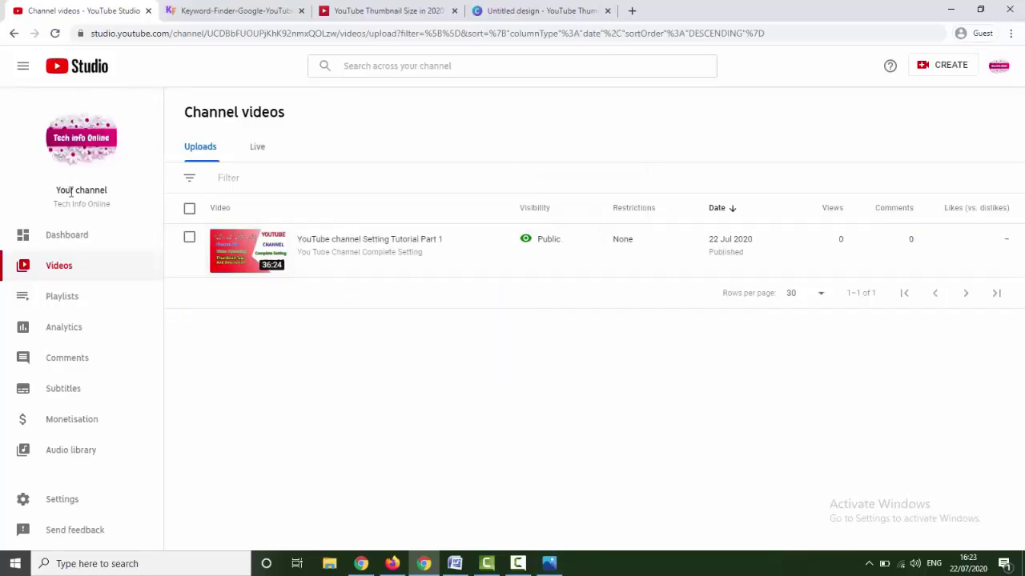
View the channel dashboard and open the public "Tech Info Online" channel page.
left_click(71, 237)
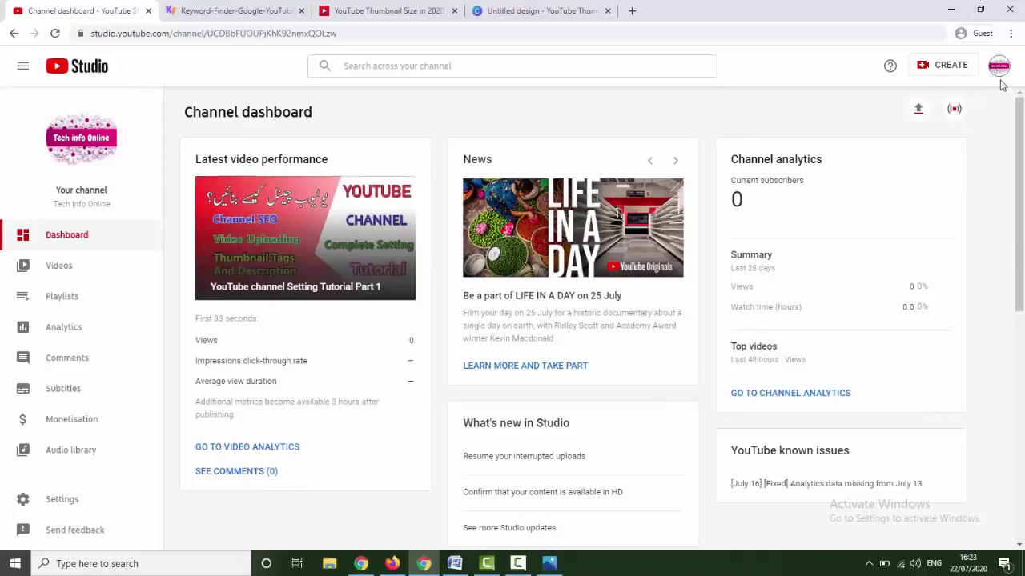
left_click(999, 69)
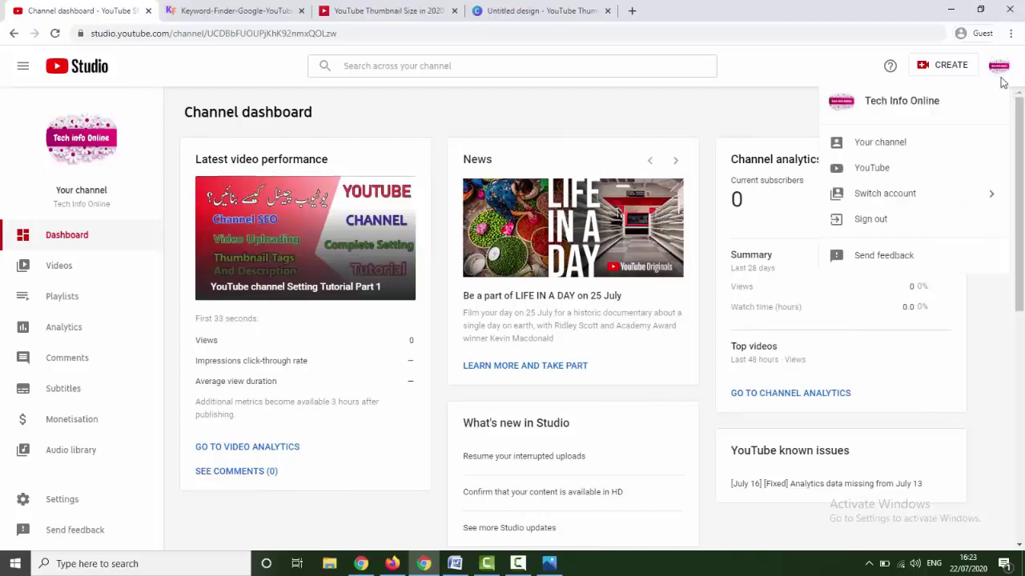
left_click(1000, 72)
left_click(1001, 74)
left_click(874, 147)
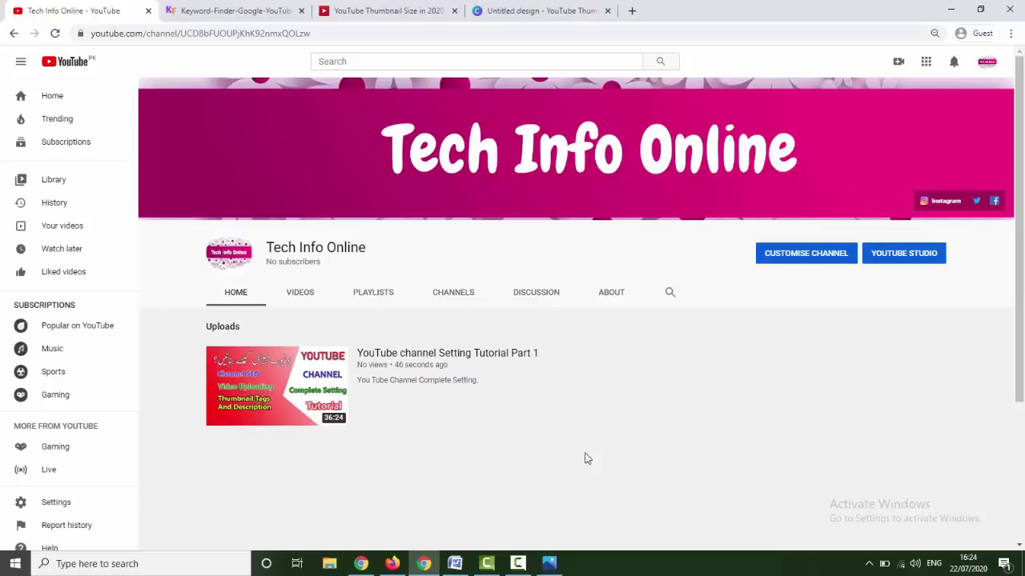
Check the upload on the channel's Videos and Home pages, and glance at the keyword document in Word.
mouse_move(582, 421)
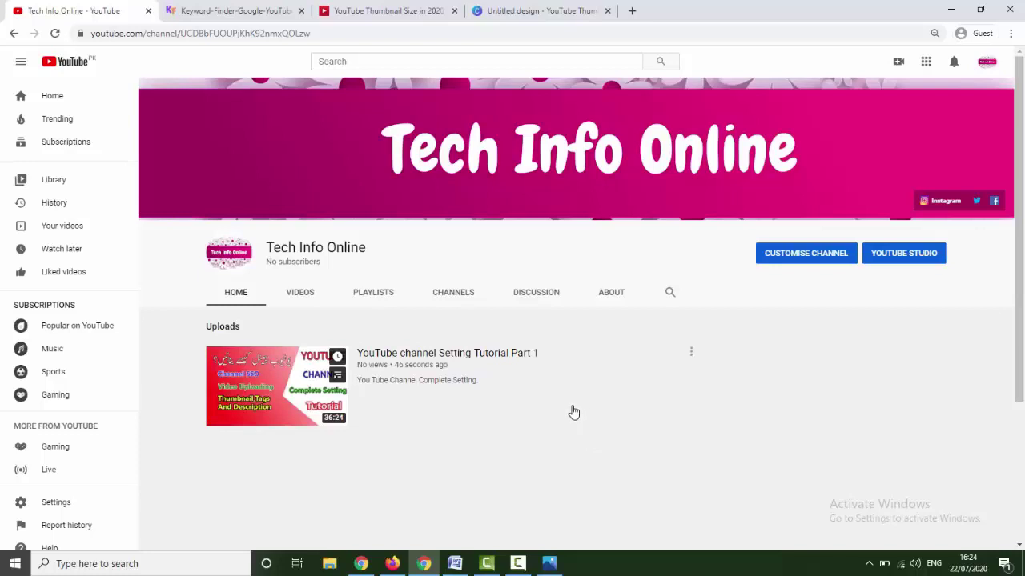
left_click(305, 295)
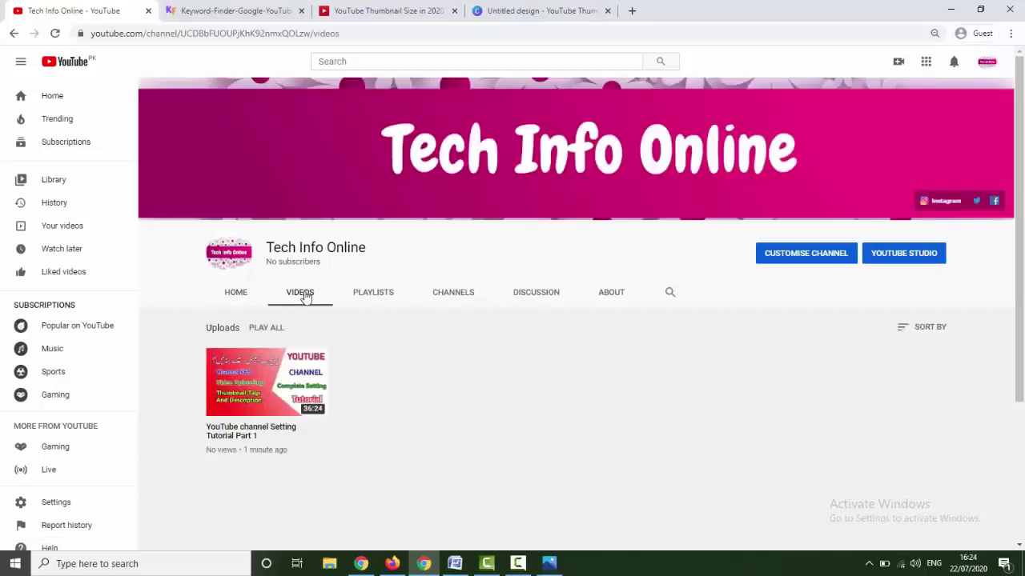
left_click(235, 295)
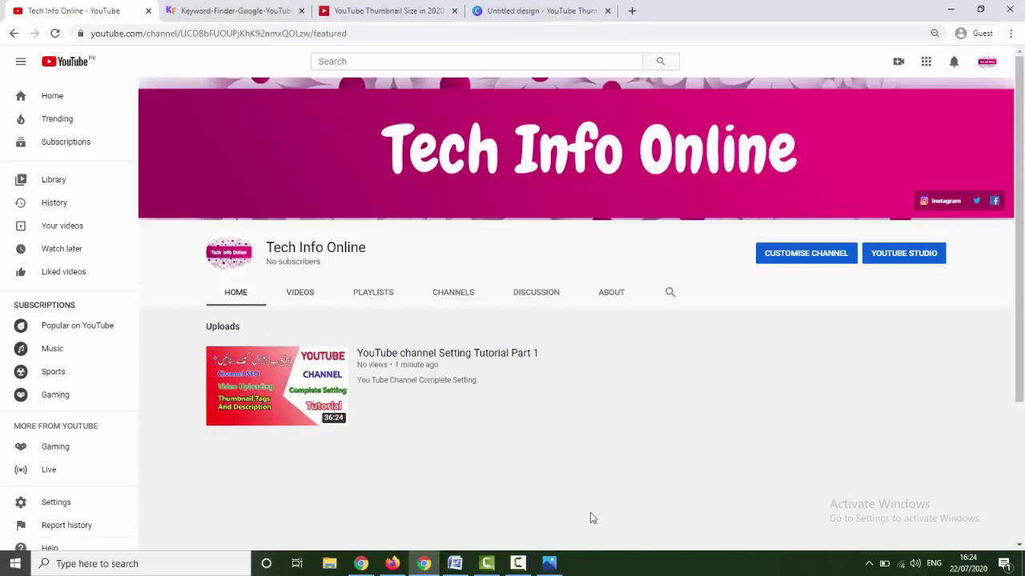
left_click(455, 563)
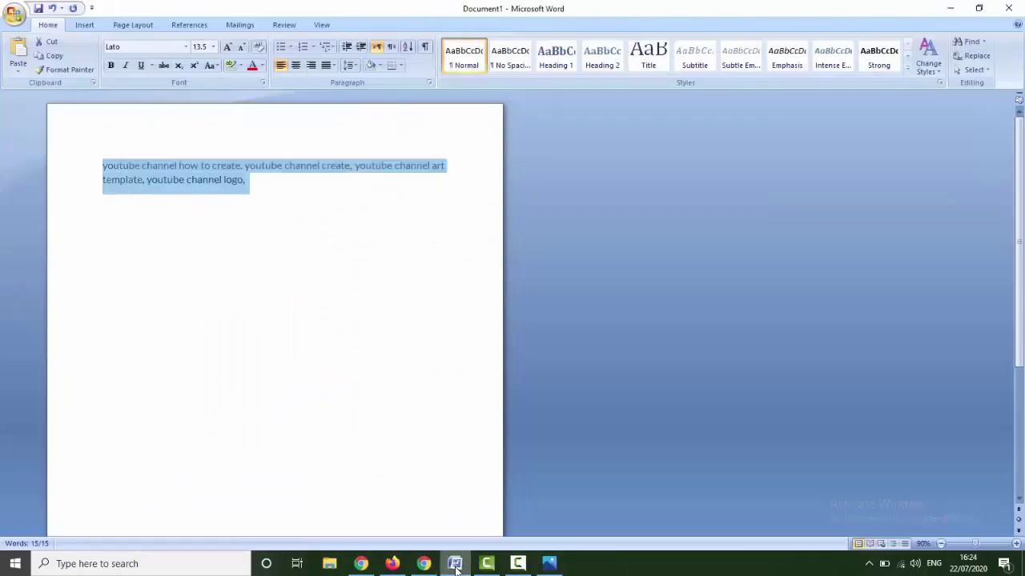
left_click(455, 564)
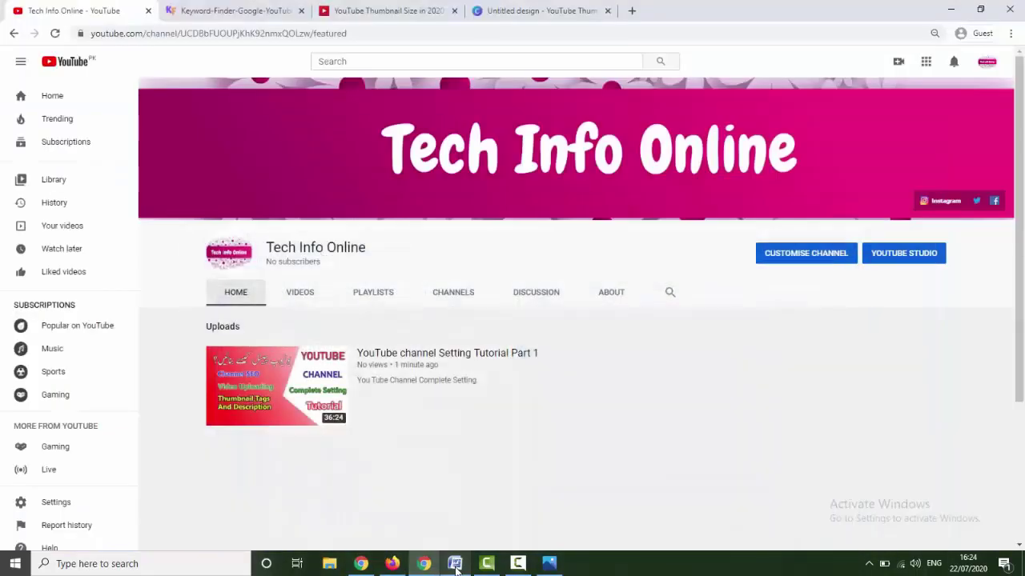